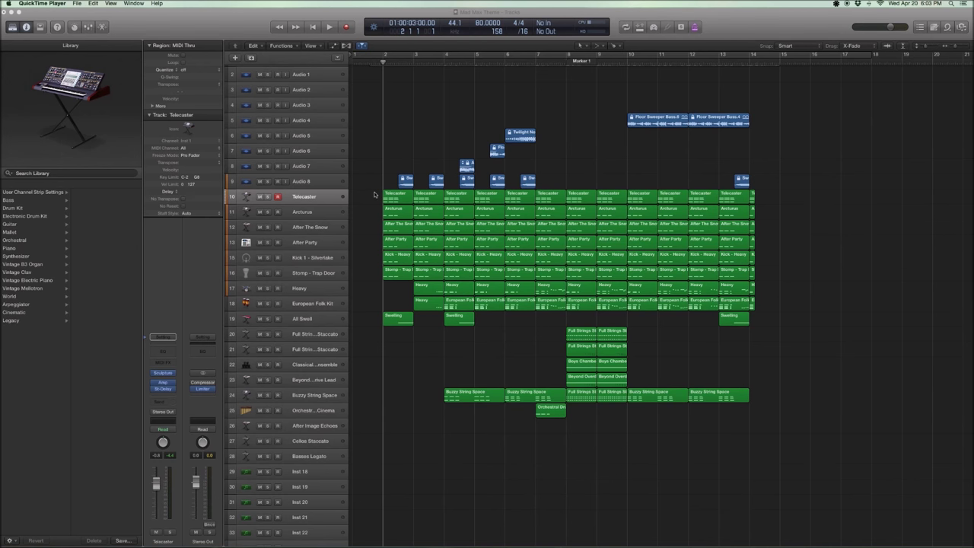
Select the Mad Max Theme.3 reference region on track 1, solo it and play it alone
{"action": "left_click", "coordinate": [374, 176]}
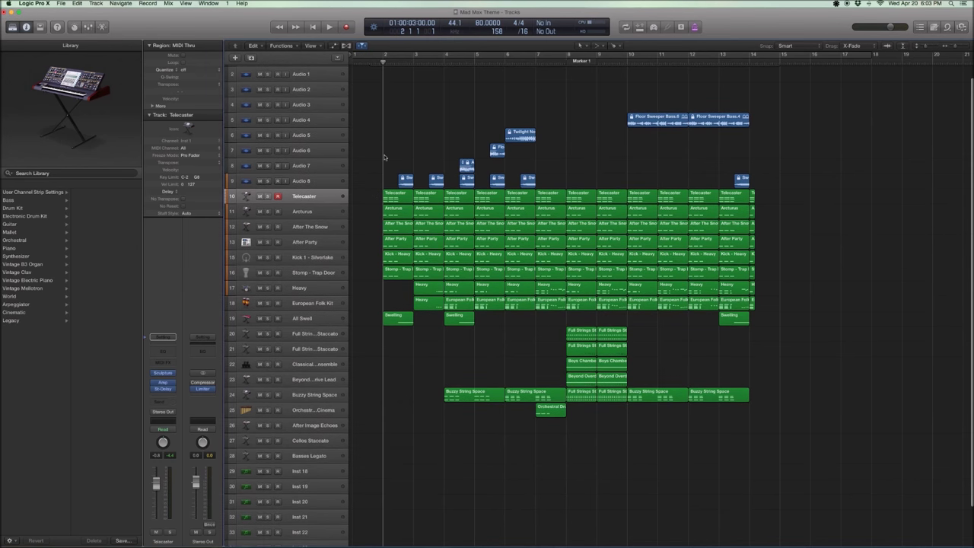
{"action": "scroll", "coordinate": [452, 157], "scroll_direction": "up", "scroll_amount": 2}
{"action": "scroll", "coordinate": [449, 157], "scroll_direction": "down", "scroll_amount": 1}
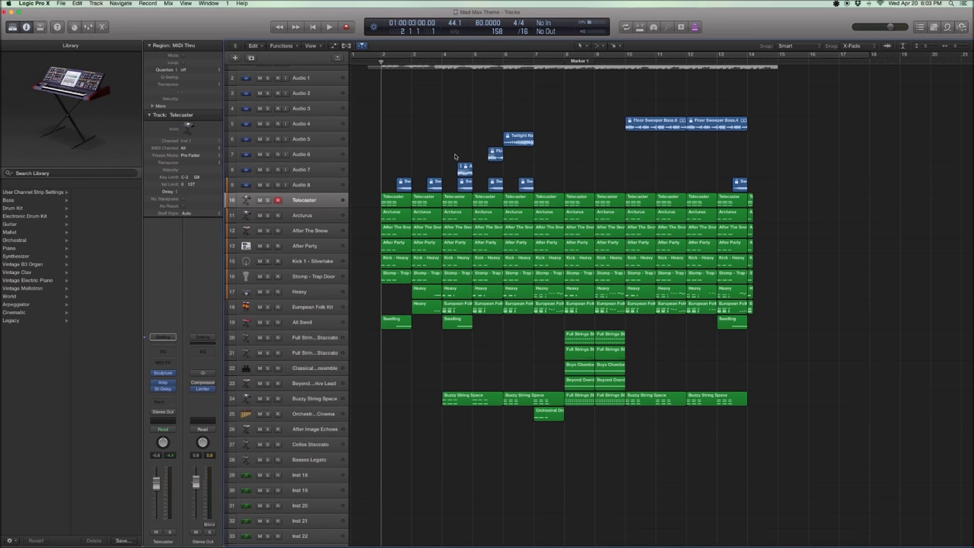
{"action": "scroll", "coordinate": [467, 145], "scroll_direction": "down", "scroll_amount": 1}
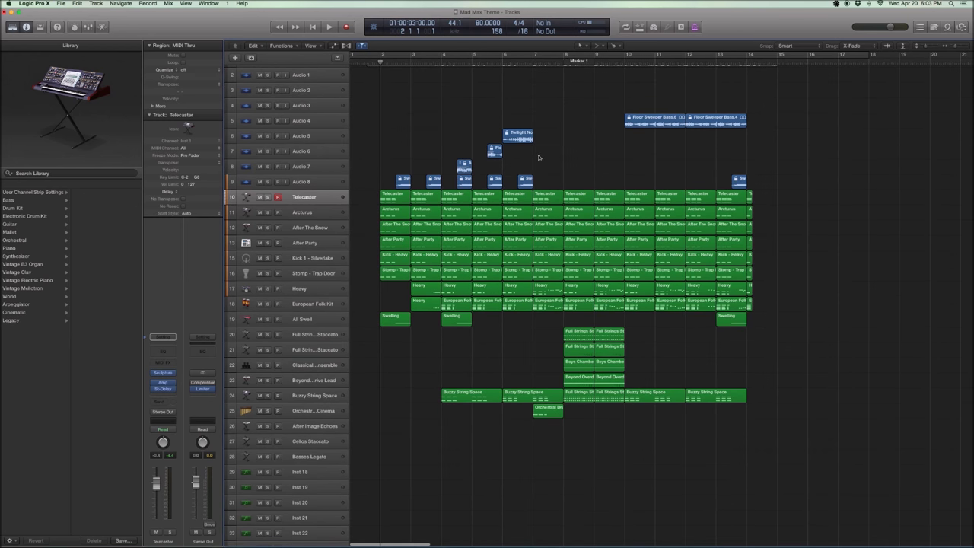
{"action": "scroll", "coordinate": [647, 159], "scroll_direction": "up", "scroll_amount": 2}
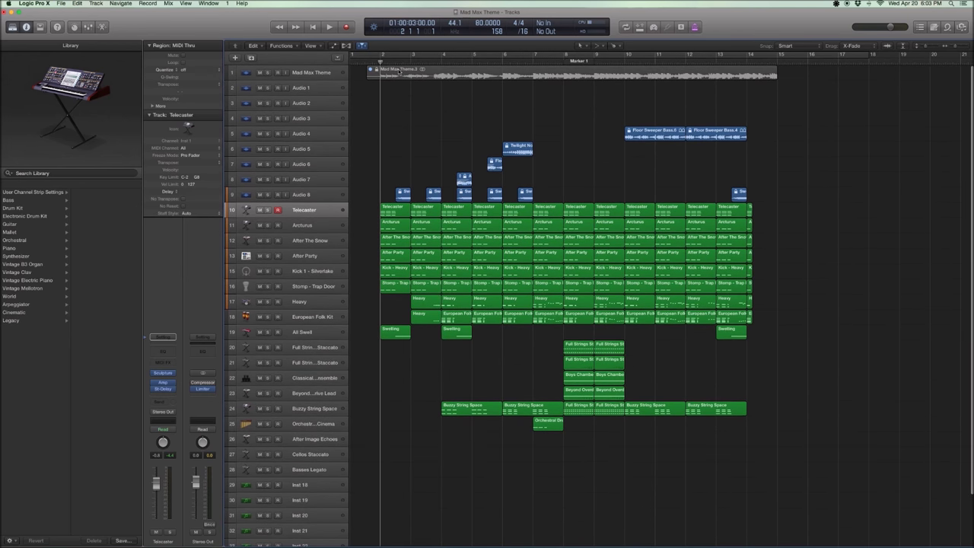
{"action": "left_click", "coordinate": [399, 70]}
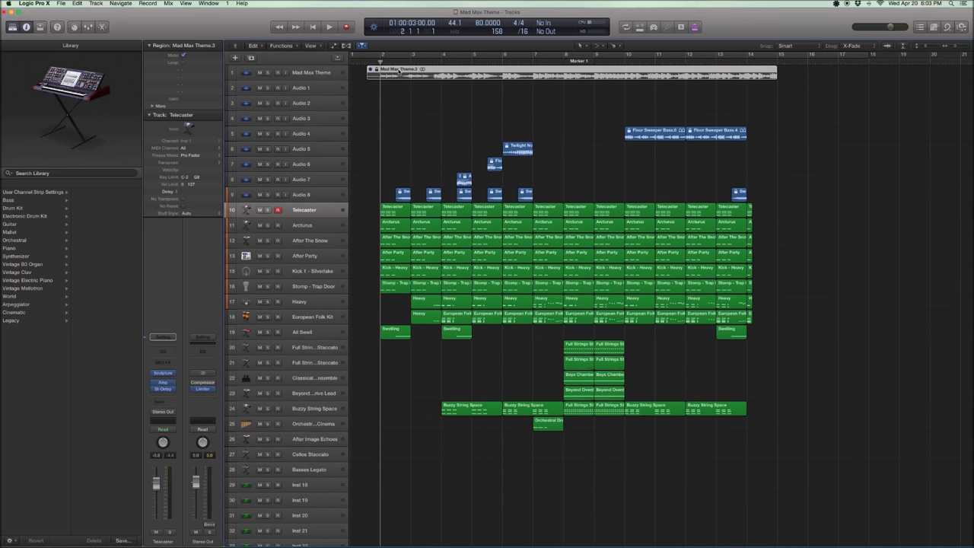
{"action": "key", "text": "ctrl+s"}
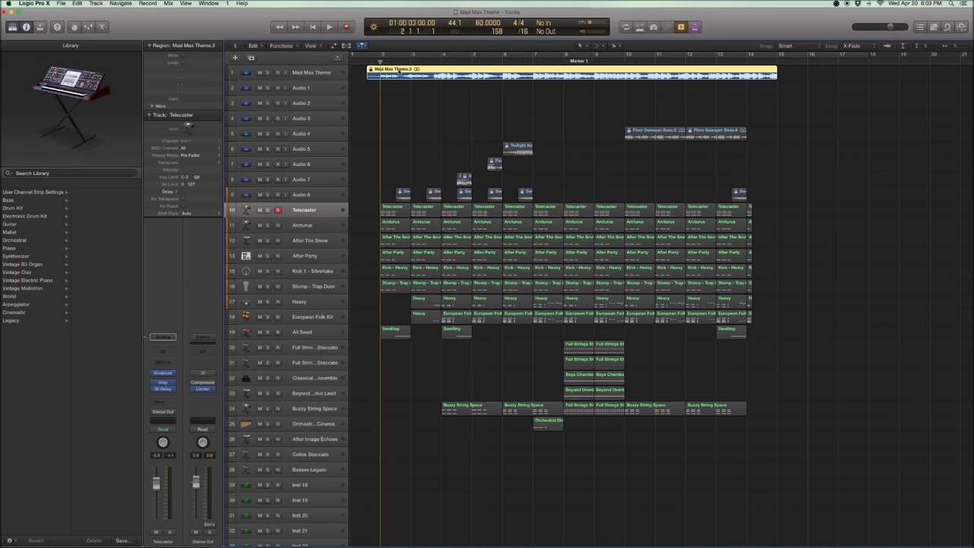
{"action": "key", "text": "space"}
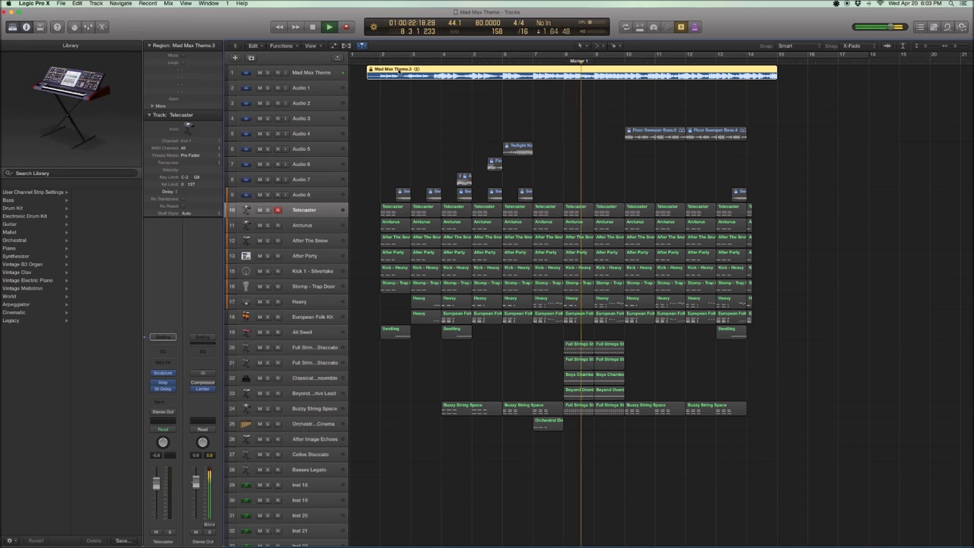
Stop playback, take the reference region out of solo and return the playhead to bar 2
{"action": "key", "text": "space"}
{"action": "key", "text": "m"}
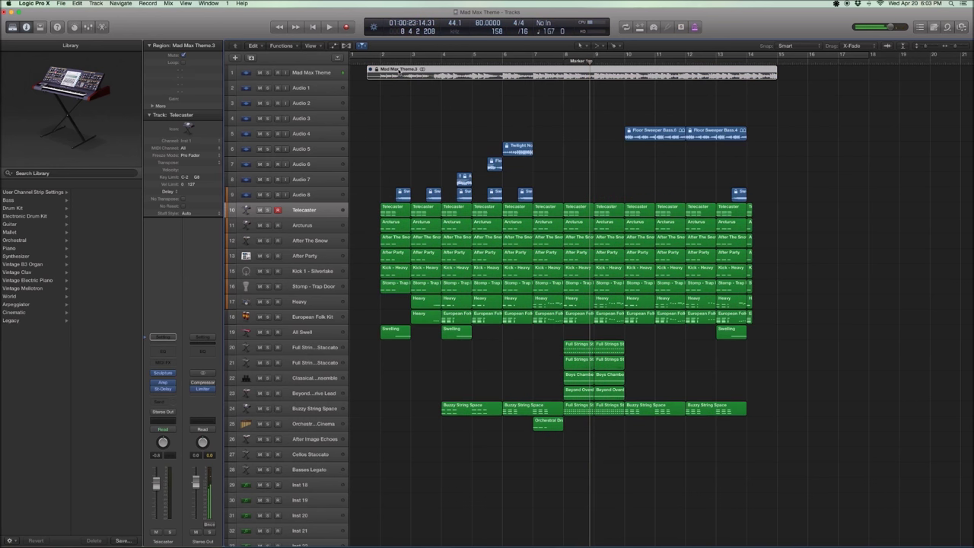
{"action": "key", "text": "comma"}
{"action": "key", "text": "comma"}
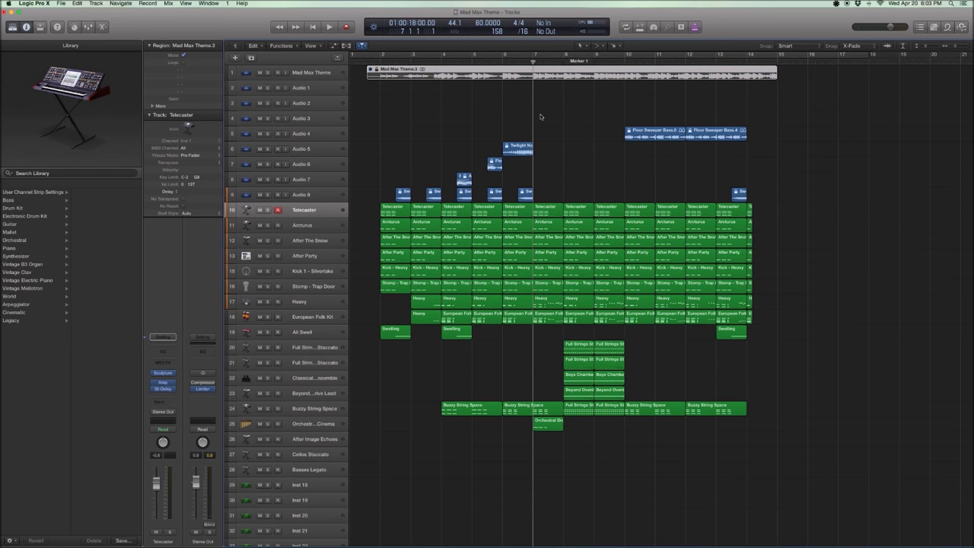
{"action": "scroll", "coordinate": [540, 116], "scroll_direction": "right", "scroll_amount": 2}
{"action": "scroll", "coordinate": [456, 103], "scroll_direction": "left", "scroll_amount": 2}
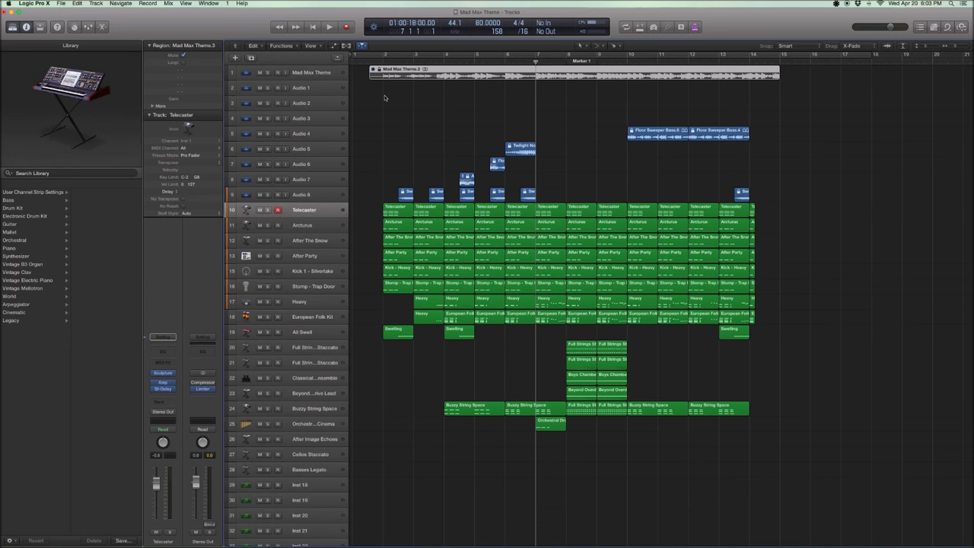
{"action": "scroll", "coordinate": [401, 107], "scroll_direction": "down", "scroll_amount": 1}
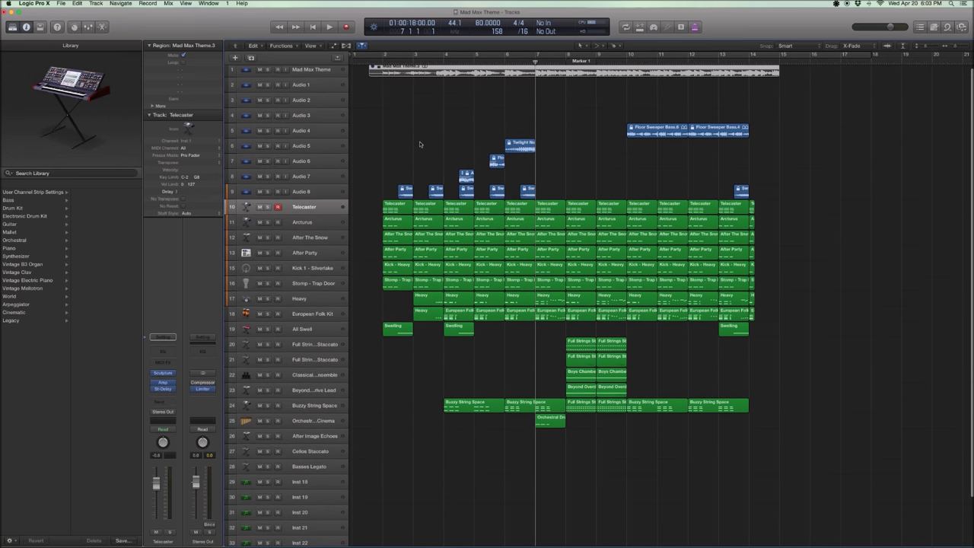
{"action": "scroll", "coordinate": [411, 107], "scroll_direction": "up", "scroll_amount": 1}
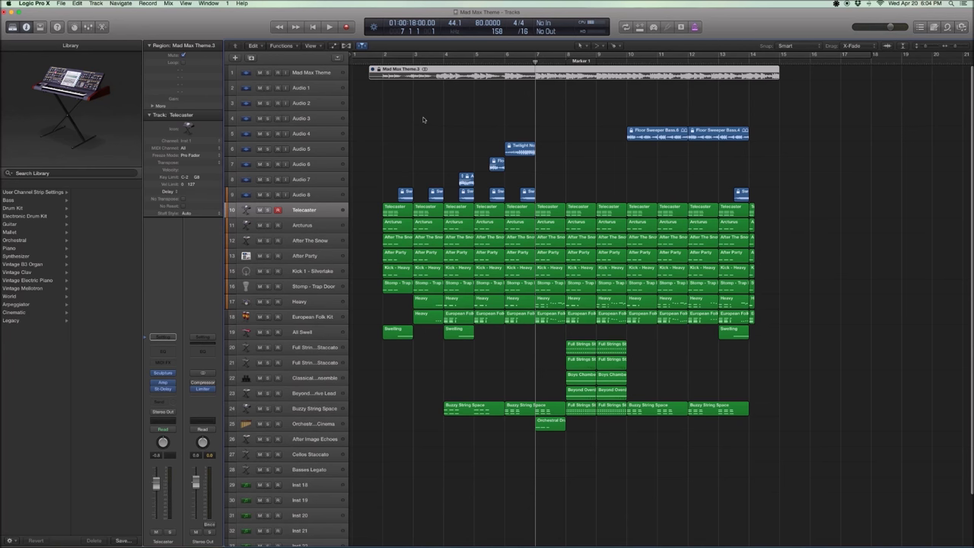
{"action": "scroll", "coordinate": [417, 114], "scroll_direction": "down", "scroll_amount": 1}
{"action": "scroll", "coordinate": [412, 99], "scroll_direction": "down", "scroll_amount": 1}
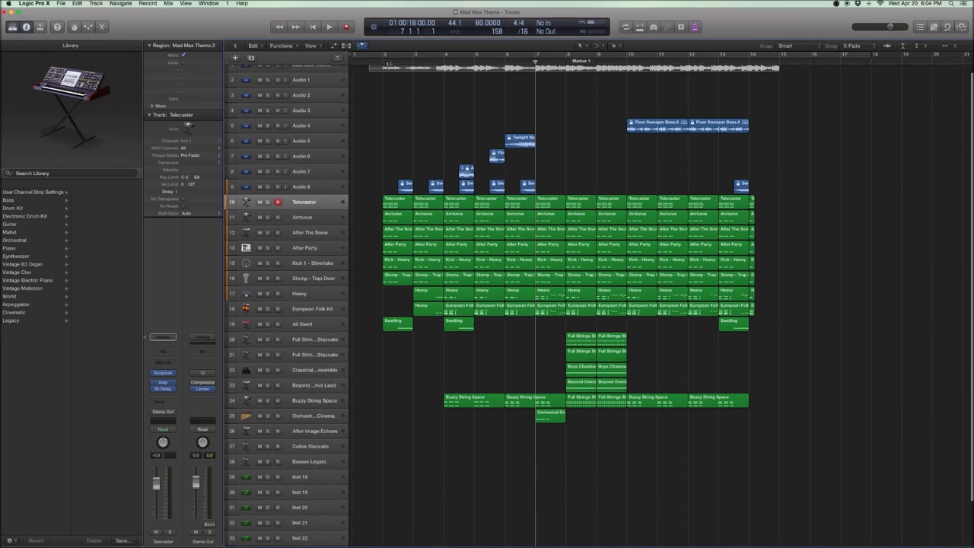
{"action": "left_click", "coordinate": [382, 61]}
Play the recreated arrangement from bar 2 to around bar 14, stop, and clear the region selection
{"action": "scroll", "coordinate": [396, 123], "scroll_direction": "down", "scroll_amount": 3}
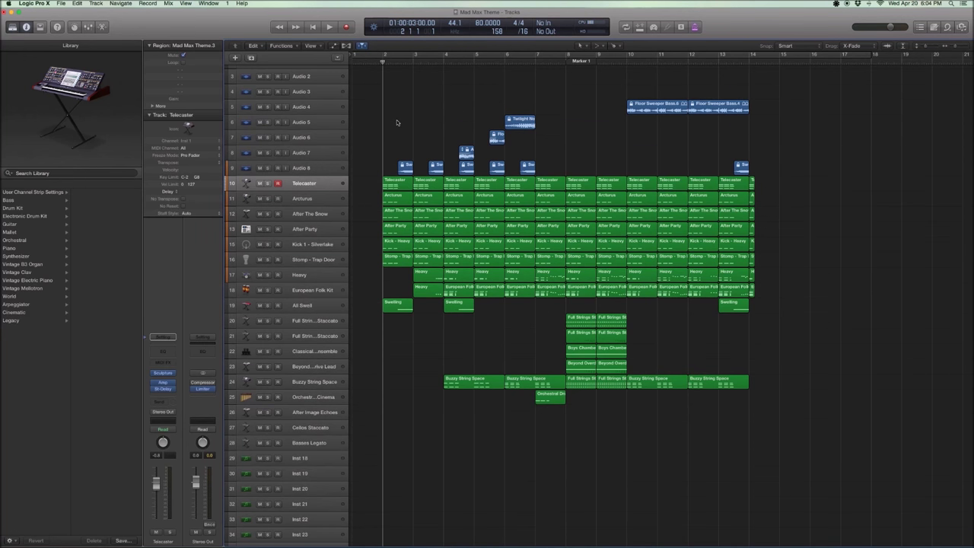
{"action": "key", "text": "space"}
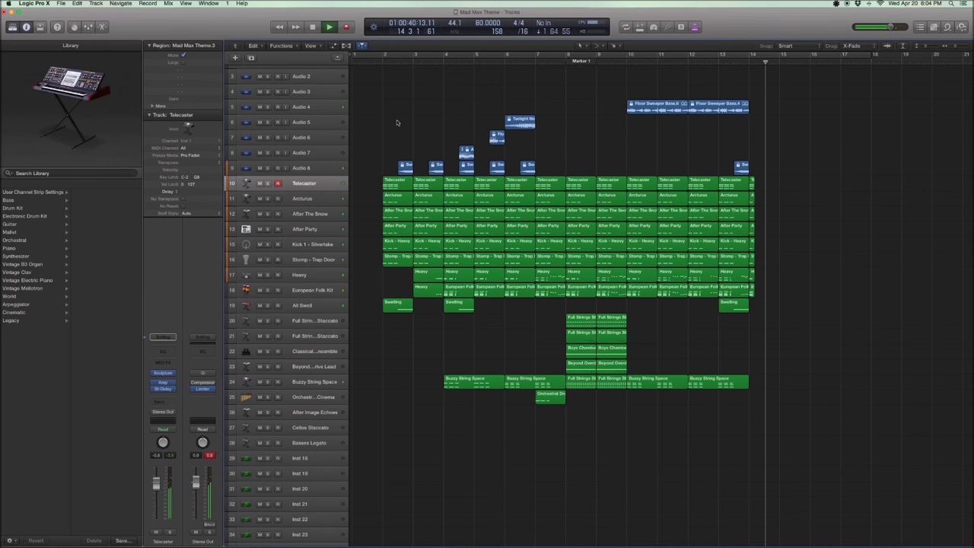
{"action": "key", "text": "space"}
{"action": "key", "text": "comma"}
{"action": "key", "text": "comma"}
{"action": "key", "text": "comma"}
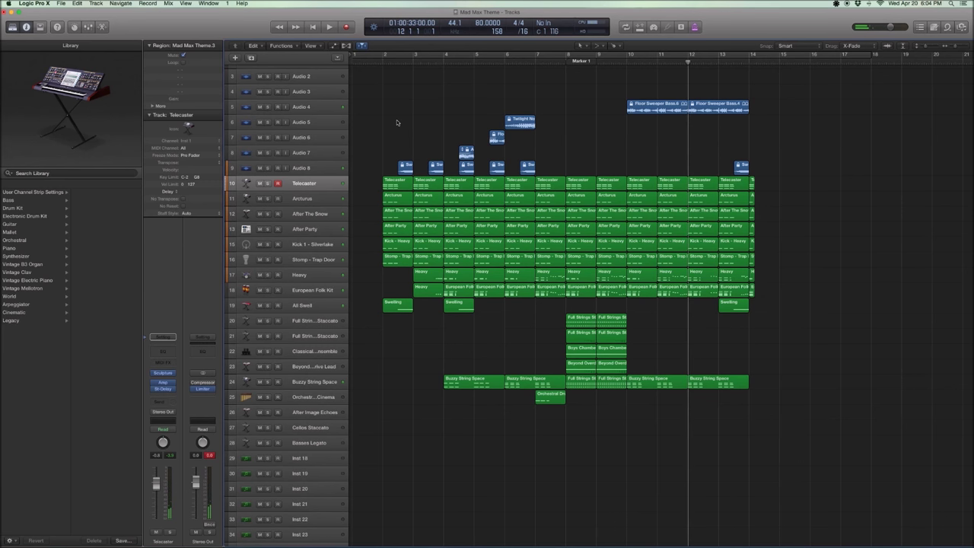
{"action": "key", "text": "comma"}
{"action": "key", "text": "comma"}
{"action": "key", "text": "comma"}
{"action": "key", "text": "comma"}
{"action": "key", "text": "comma"}
{"action": "key", "text": "comma"}
{"action": "key", "text": "comma"}
{"action": "key", "text": "comma"}
{"action": "key", "text": "comma"}
{"action": "key", "text": "comma"}
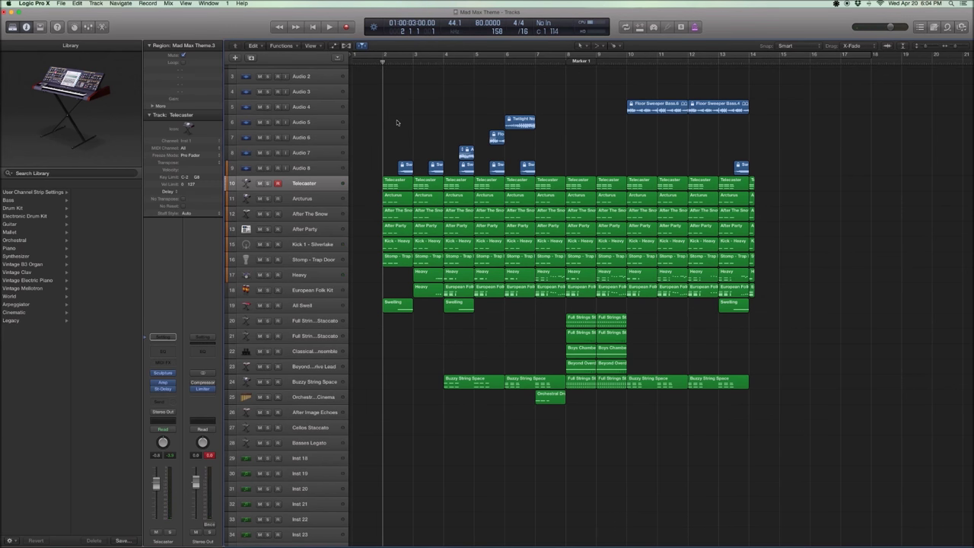
{"action": "left_click", "coordinate": [396, 122]}
Zoom out to the whole arrangement and select all 13 regions on the Telecaster track 10
{"action": "key", "text": "super+Left"}
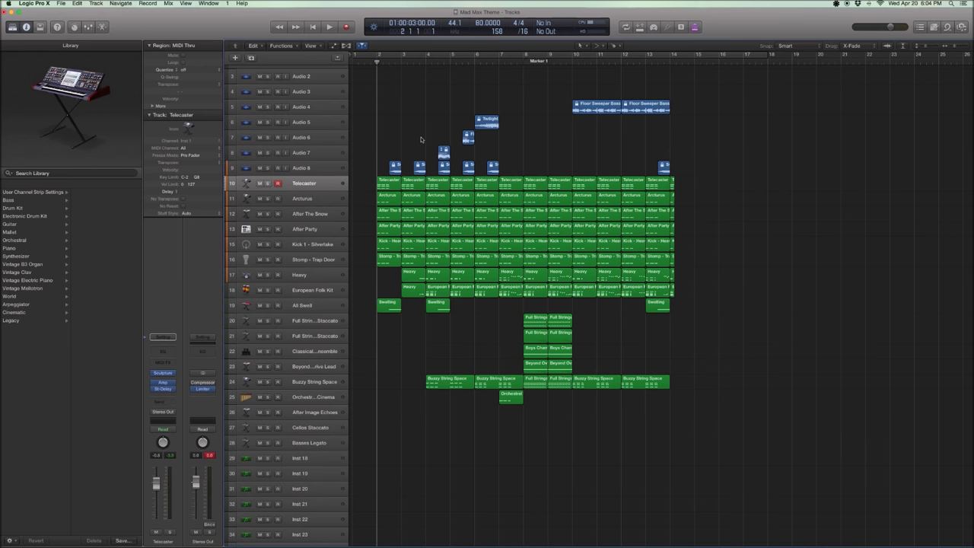
{"action": "scroll", "coordinate": [420, 140], "scroll_direction": "up", "scroll_amount": 3}
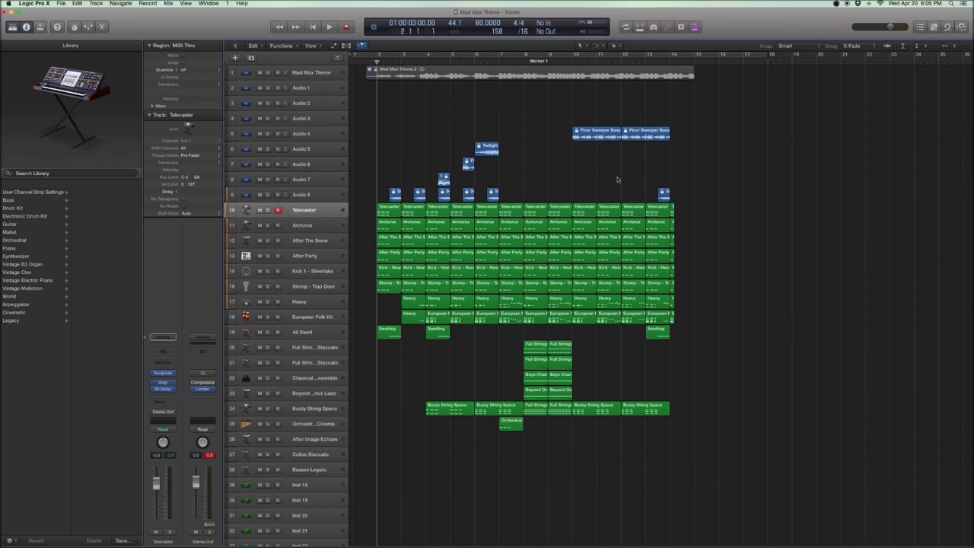
{"action": "scroll", "coordinate": [723, 209], "scroll_direction": "down", "scroll_amount": 1}
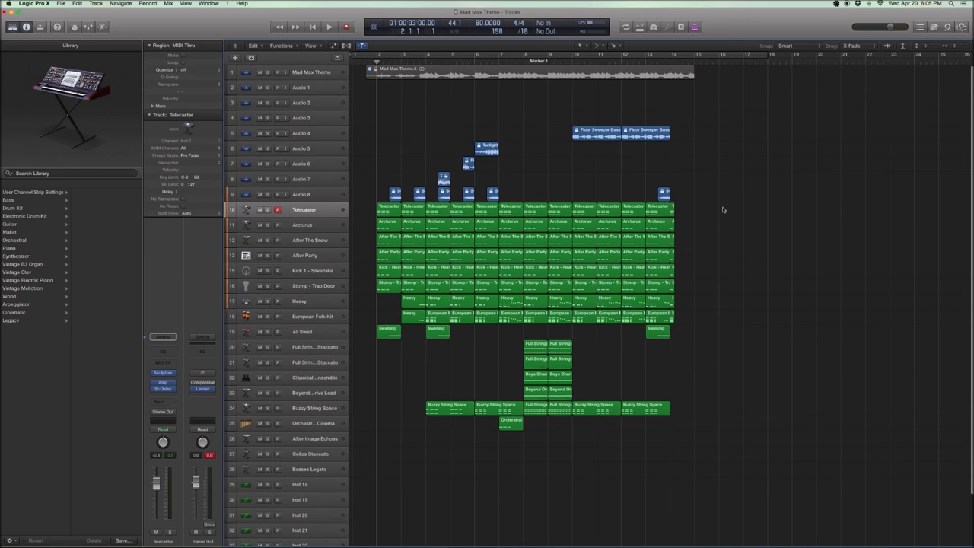
{"action": "scroll", "coordinate": [717, 218], "scroll_direction": "up", "scroll_amount": 1}
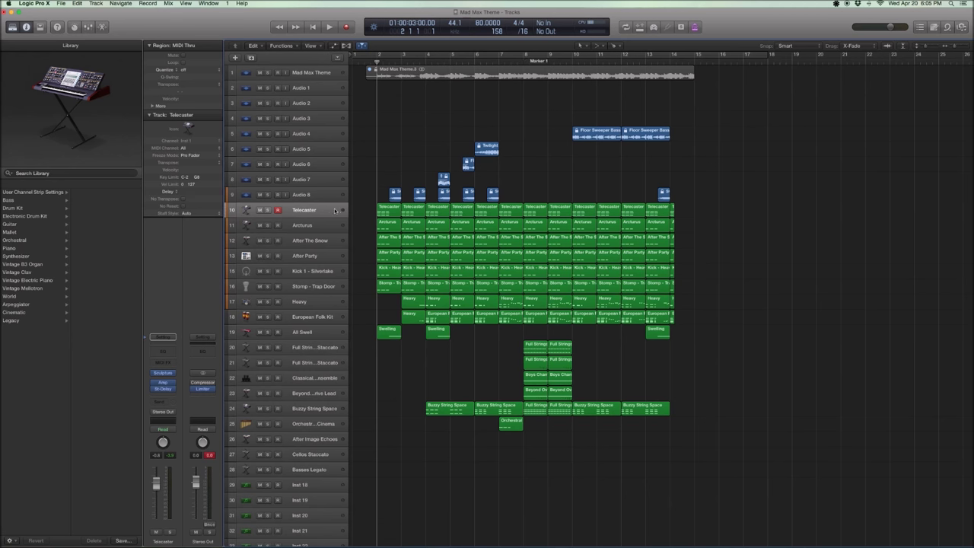
{"action": "left_click", "coordinate": [334, 210]}
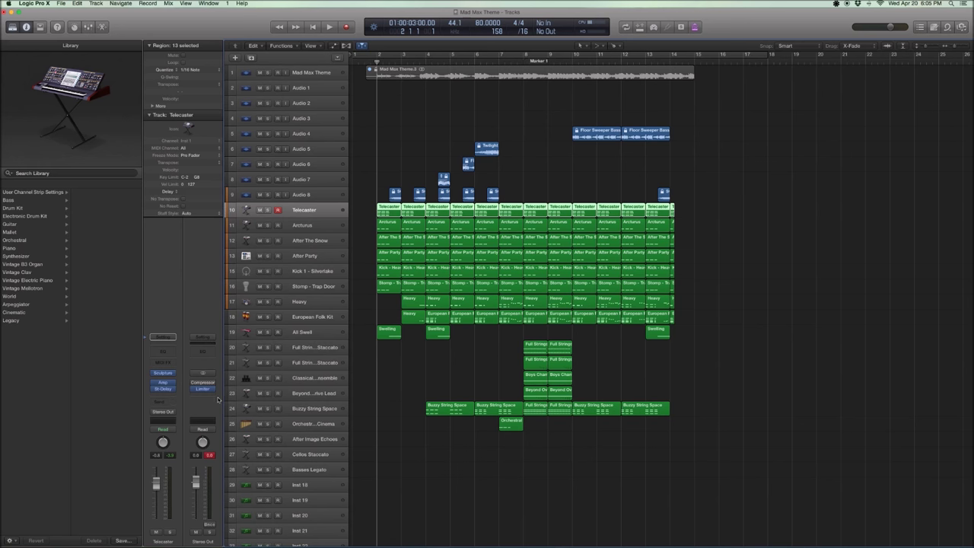
{"action": "left_click", "coordinate": [162, 373]}
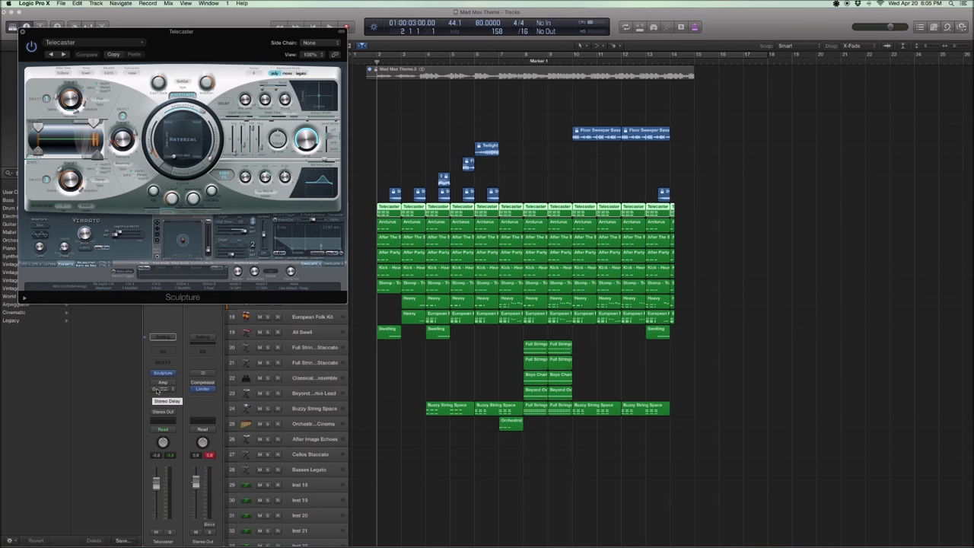
{"action": "left_click", "coordinate": [141, 43]}
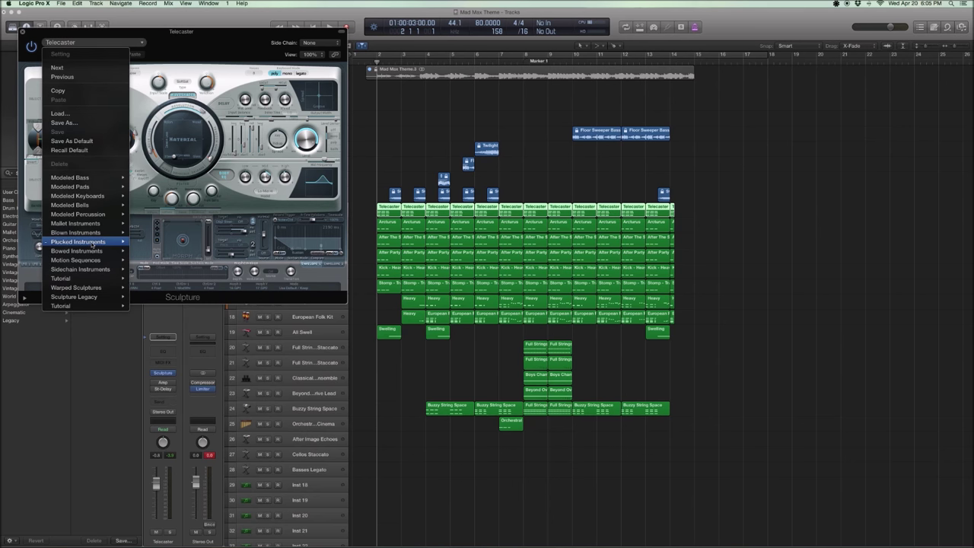
{"action": "mouse_move", "coordinate": [91, 242]}
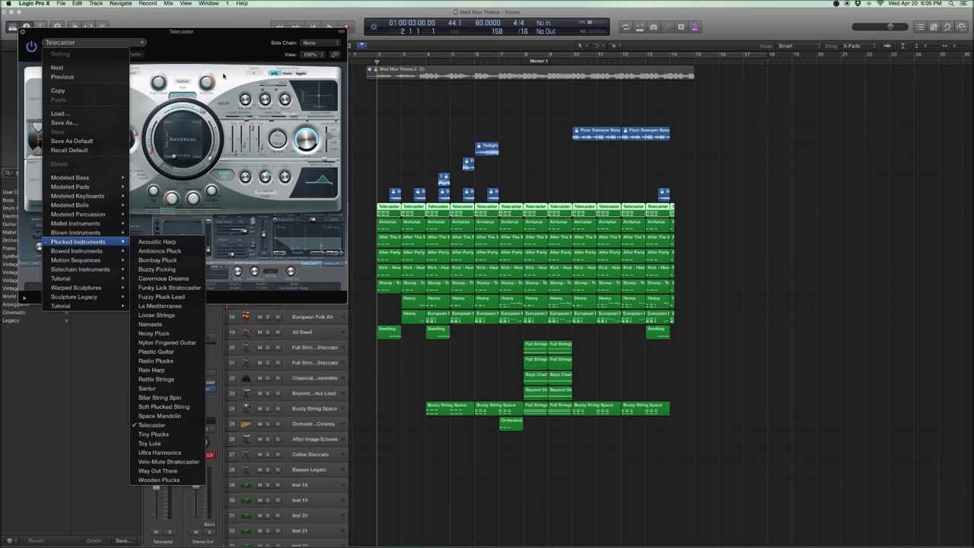
{"action": "left_click", "coordinate": [211, 45]}
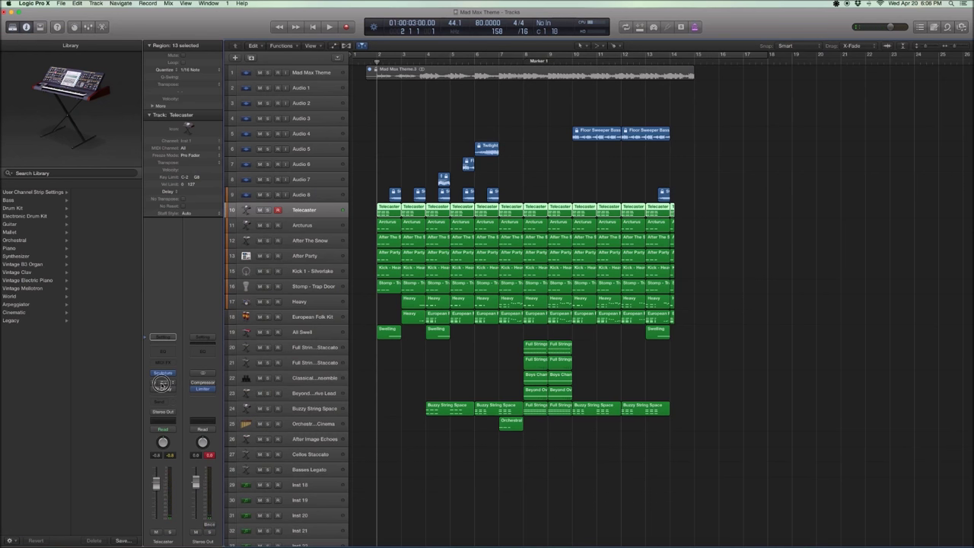
{"action": "left_click", "coordinate": [162, 387]}
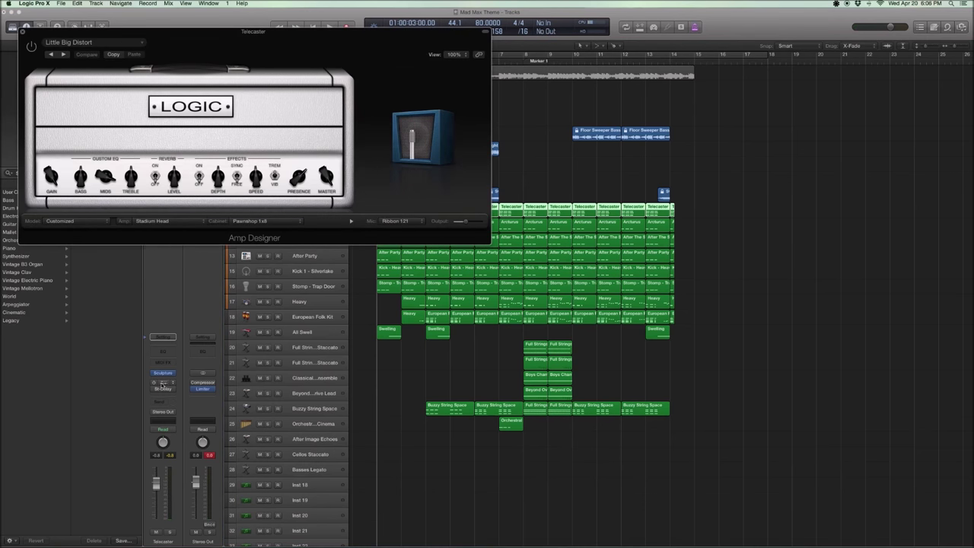
{"action": "left_click", "coordinate": [142, 43]}
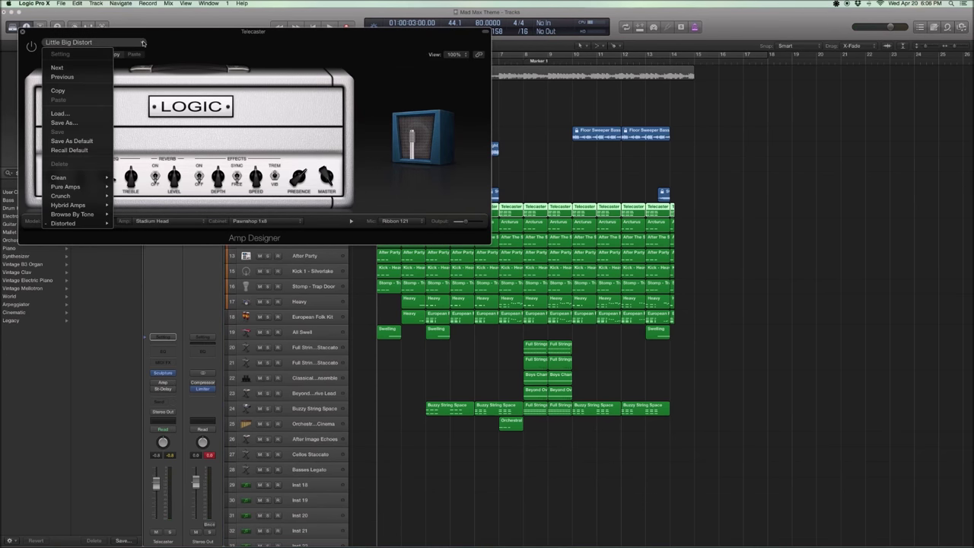
{"action": "mouse_move", "coordinate": [95, 224]}
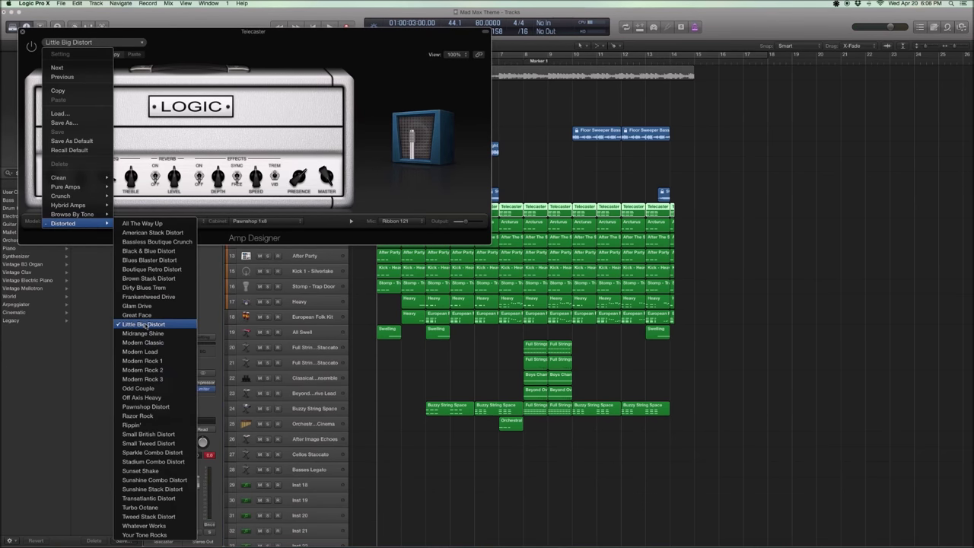
{"action": "left_click", "coordinate": [295, 65]}
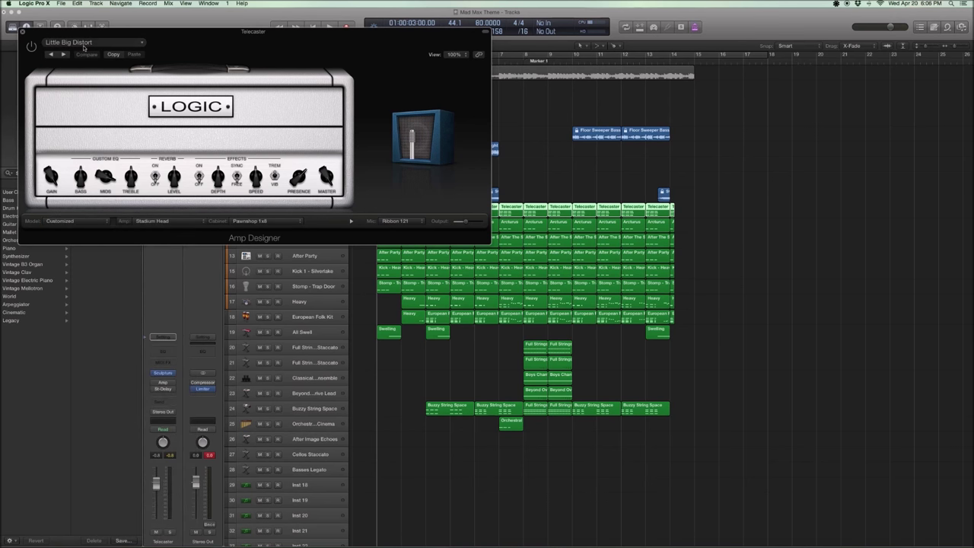
{"action": "left_click", "coordinate": [22, 33]}
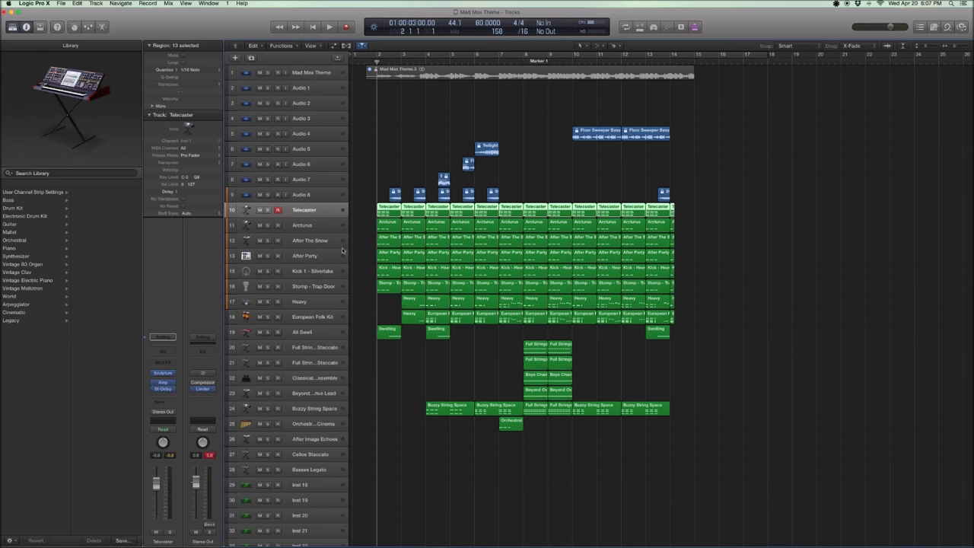
Close the Telecaster's Stereo Delay window and play the soloed Telecaster regions from bar 2
{"action": "left_click", "coordinate": [164, 390]}
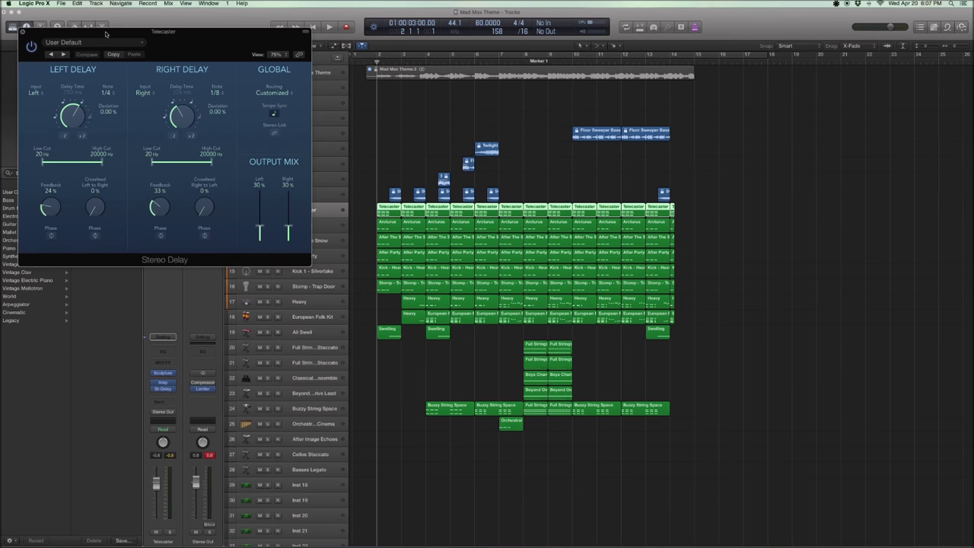
{"action": "left_click", "coordinate": [24, 32]}
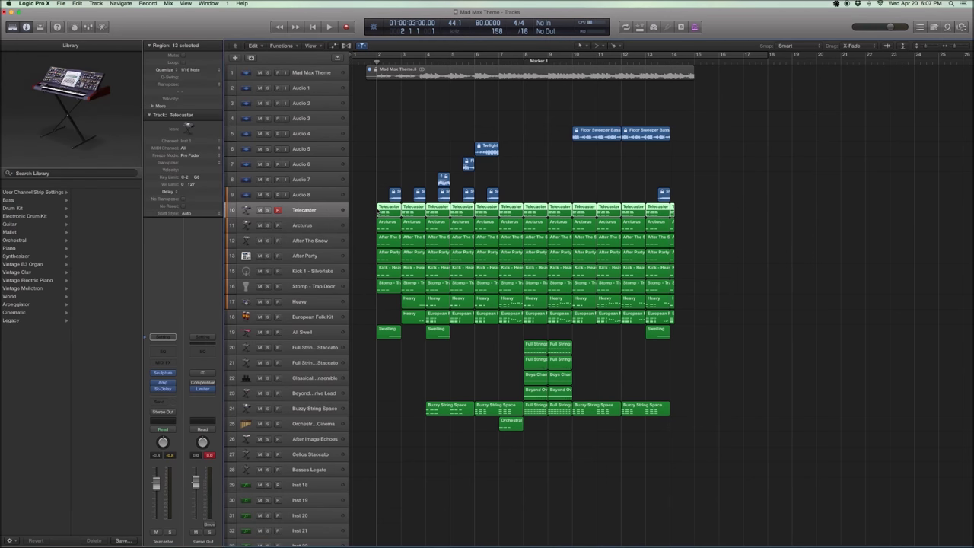
{"action": "key", "text": "ctrl+s"}
{"action": "key", "text": "space"}
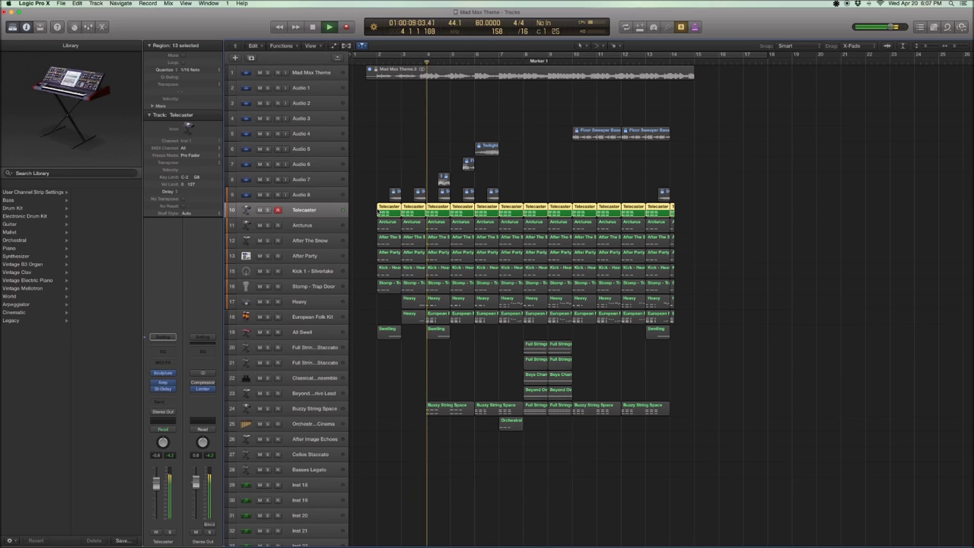
{"action": "key", "text": "space"}
{"action": "key", "text": "Return"}
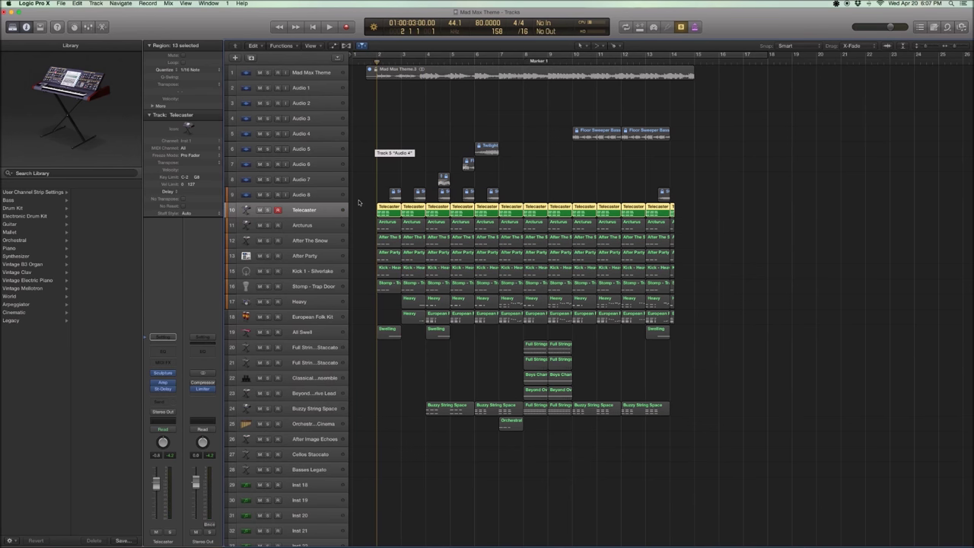
Reselect and solo the Telecaster regions for a short replay, then turn solo off
{"action": "key", "text": "shift+s"}
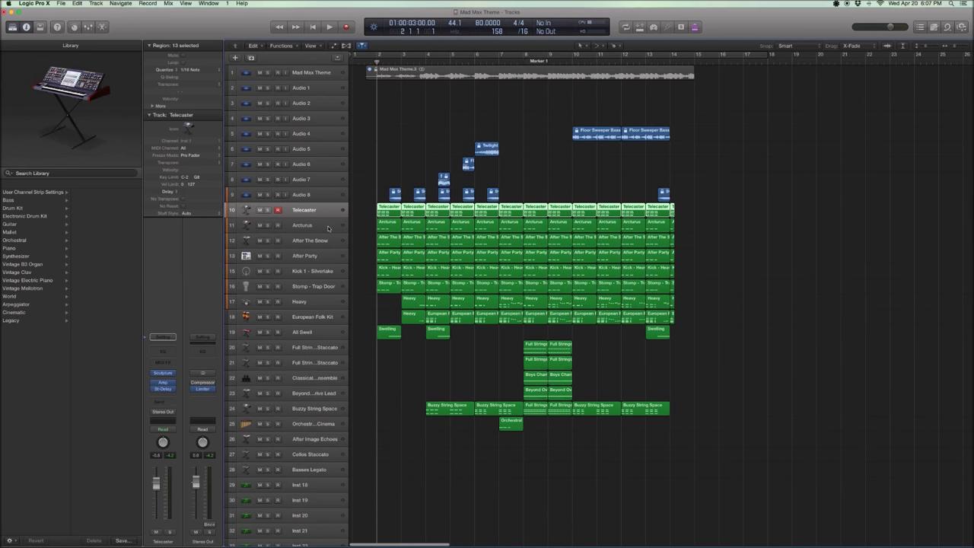
{"action": "key", "text": "ctrl+s"}
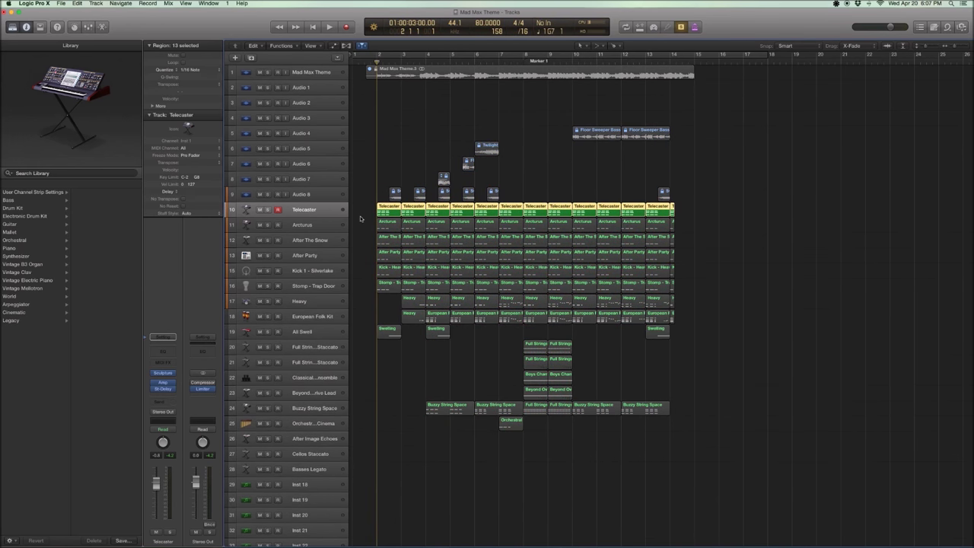
{"action": "key", "text": "space"}
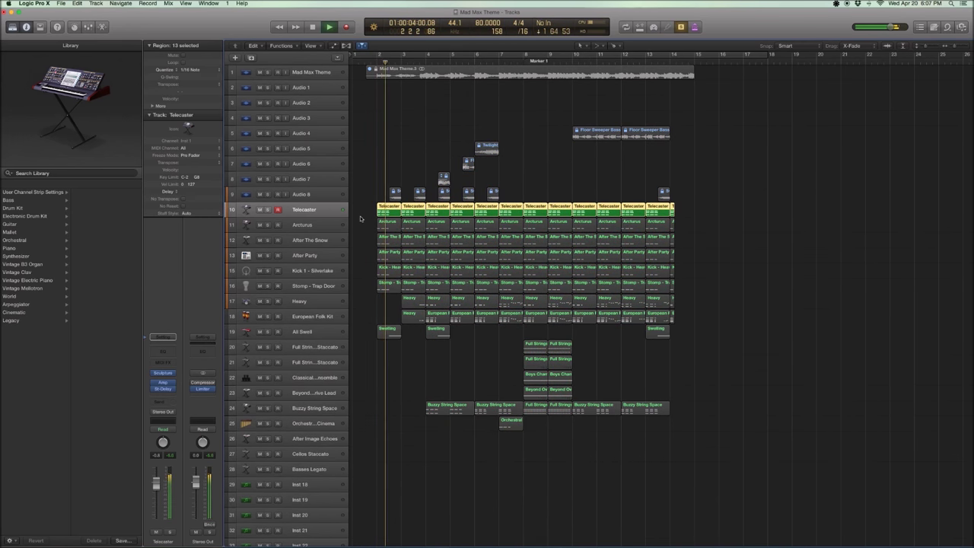
{"action": "key", "text": "space"}
{"action": "key", "text": "ctrl+s"}
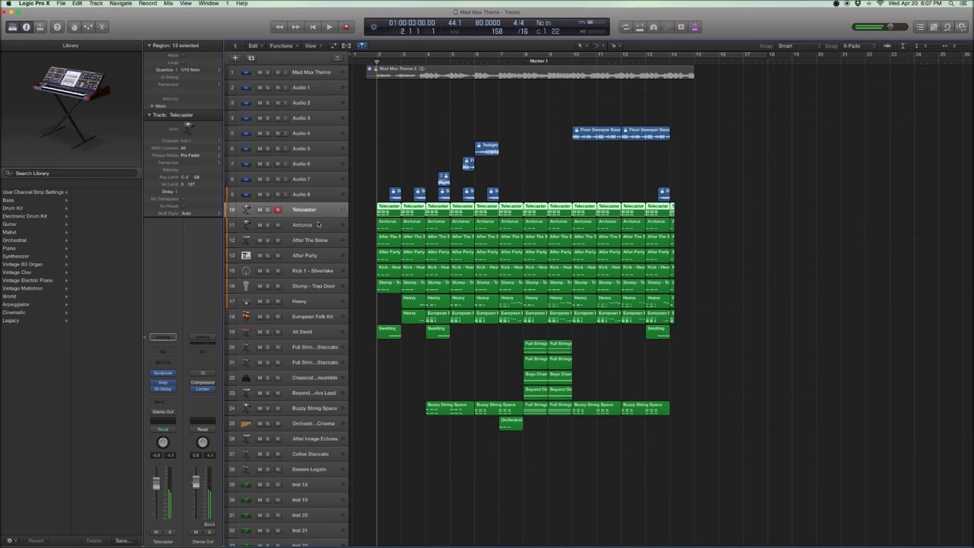
{"action": "left_click", "coordinate": [318, 224]}
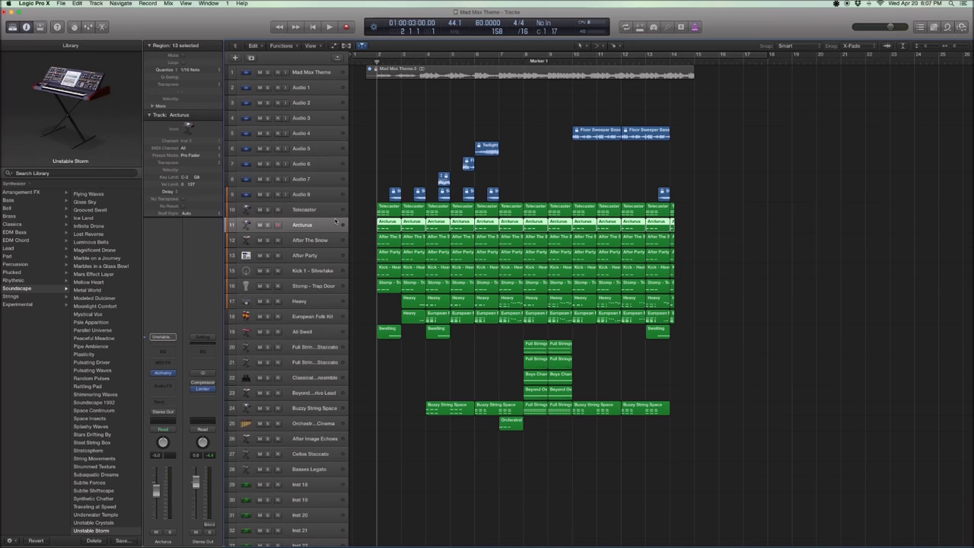
{"action": "left_click", "coordinate": [392, 74]}
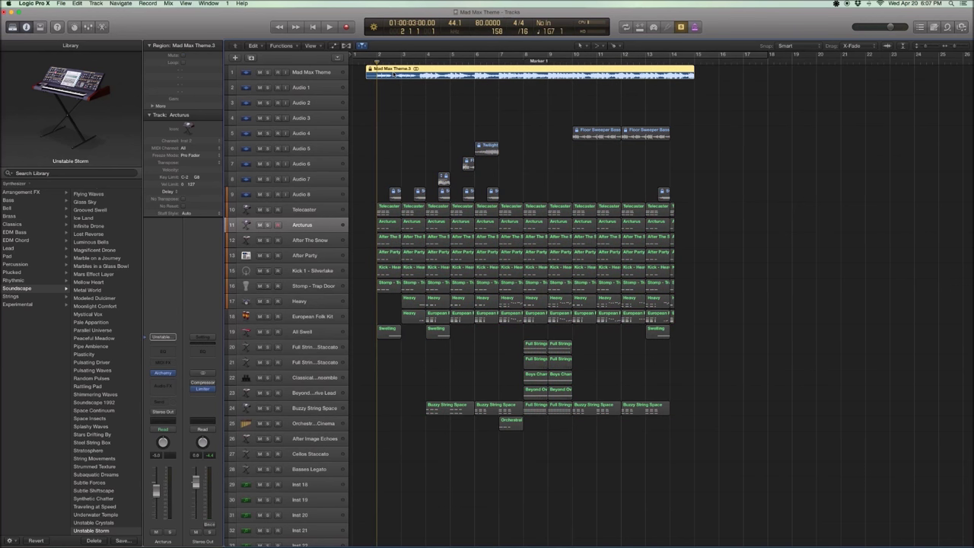
{"action": "key", "text": "space"}
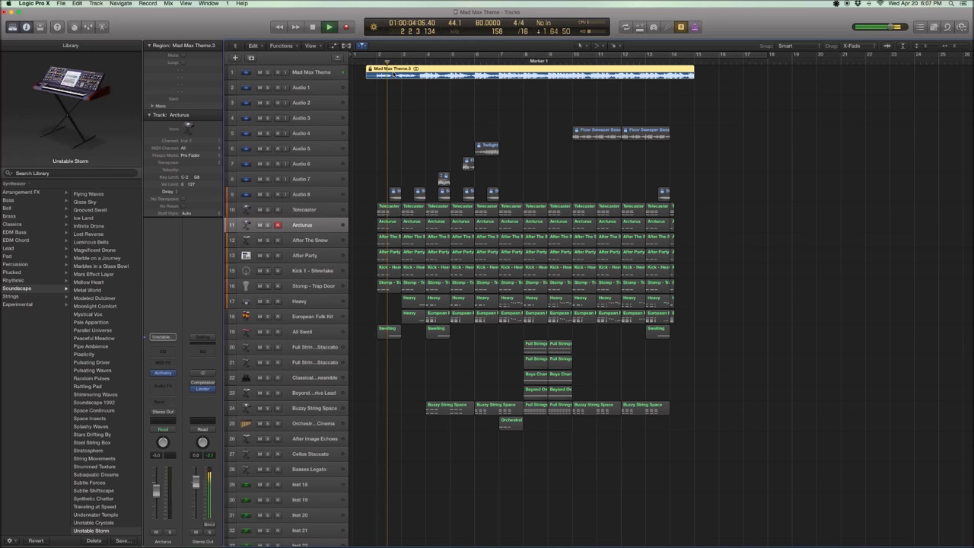
{"action": "key", "text": "space"}
{"action": "key", "text": "ctrl+m"}
{"action": "key", "text": "super+a"}
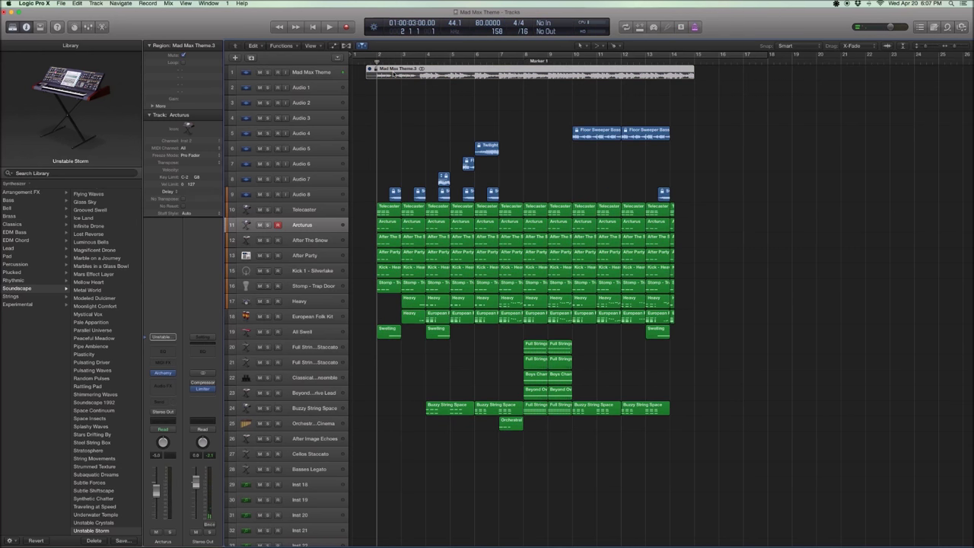
{"action": "left_click", "coordinate": [318, 227]}
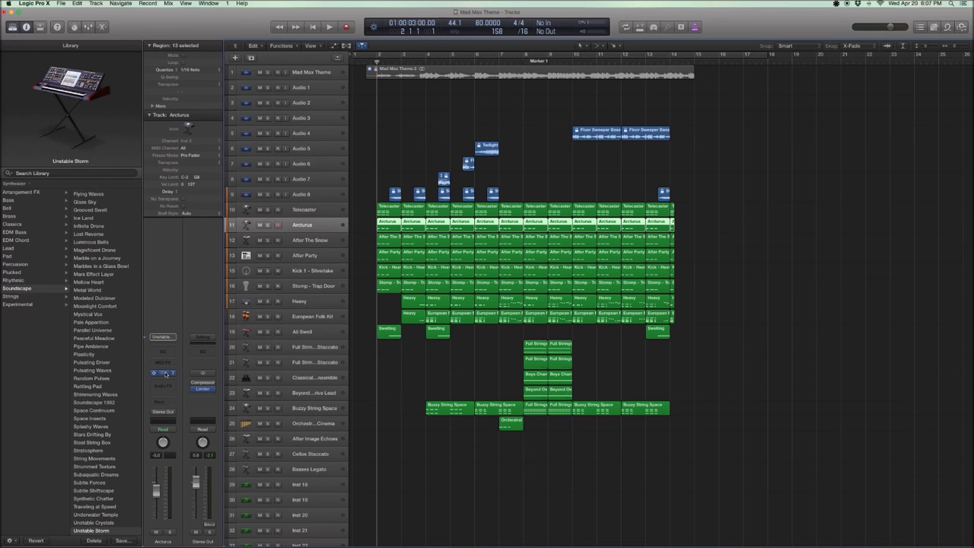
{"action": "left_click", "coordinate": [166, 374]}
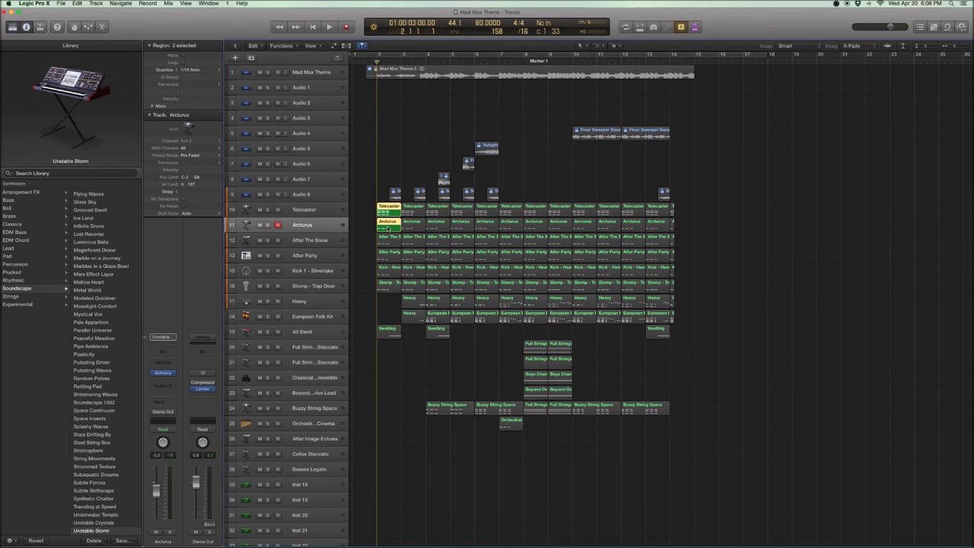
{"action": "key", "text": "space"}
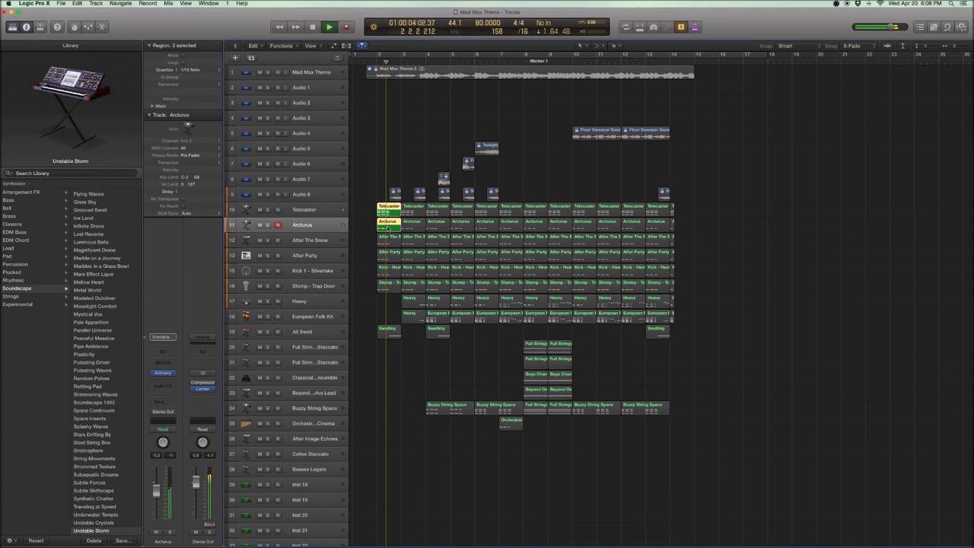
{"action": "key", "text": "space"}
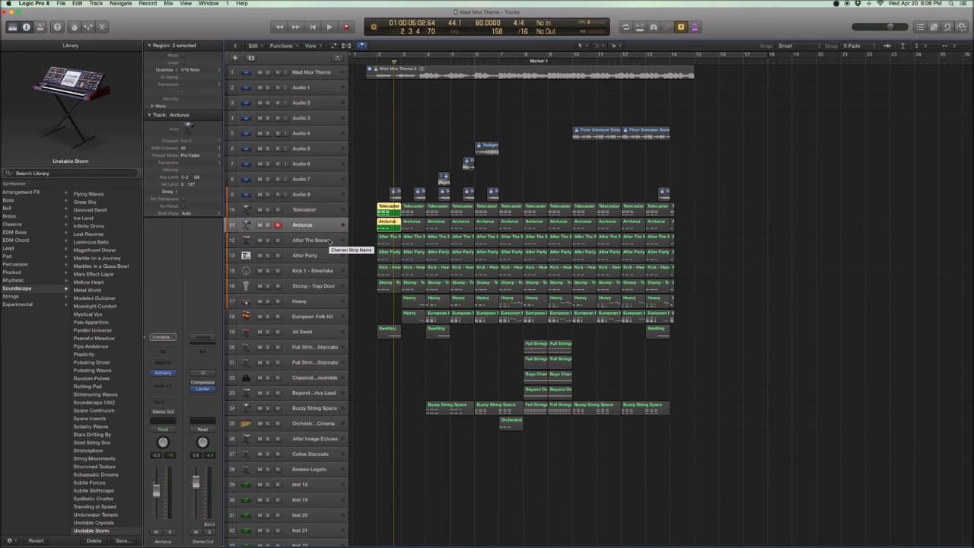
{"action": "left_click", "coordinate": [329, 241]}
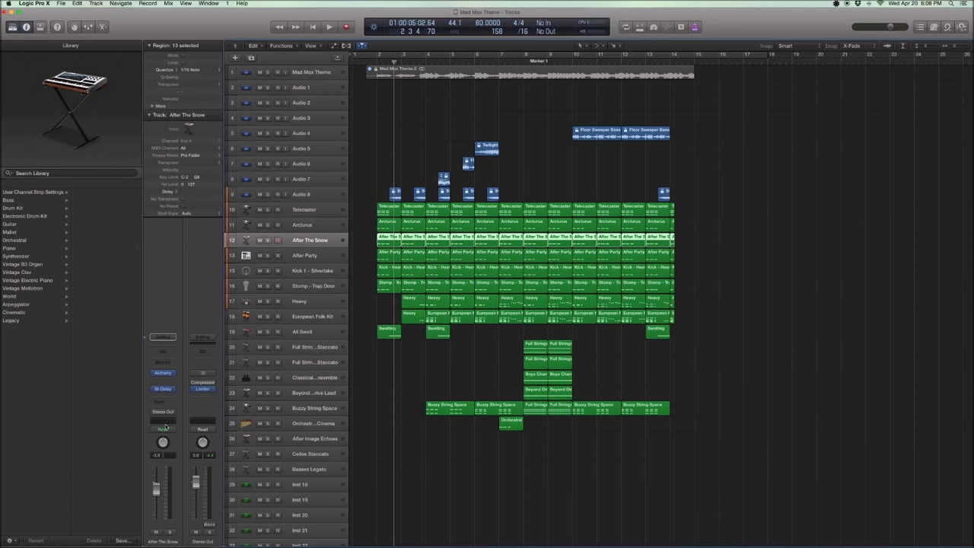
Open the After The Snow track's Alchemy synth from its channel strip to show the preset browser
{"action": "mouse_move", "coordinate": [164, 375]}
{"action": "left_click", "coordinate": [163, 374]}
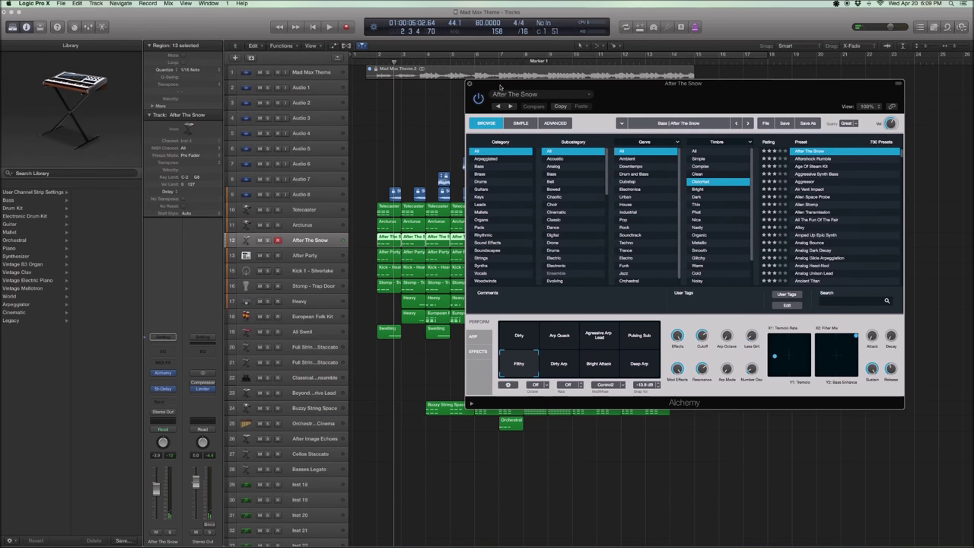
Close Alchemy and play the first three bars of the three lead tracks soloed from bar 2
{"action": "mouse_move", "coordinate": [154, 389]}
{"action": "left_click", "coordinate": [470, 84]}
{"action": "left_click_drag", "start_coordinate": [370, 204], "coordinate": [442, 248]}
{"action": "key", "text": "ctrl+s"}
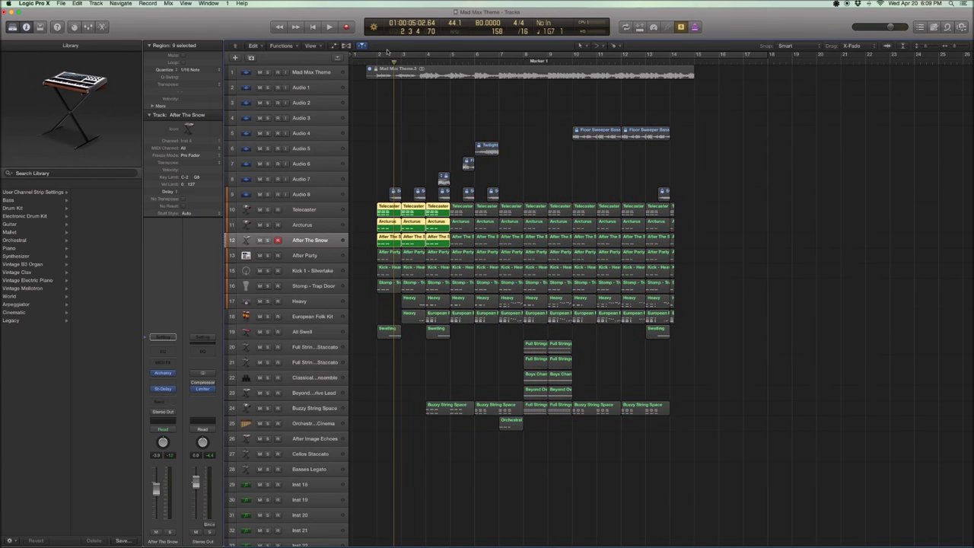
{"action": "left_click", "coordinate": [377, 61]}
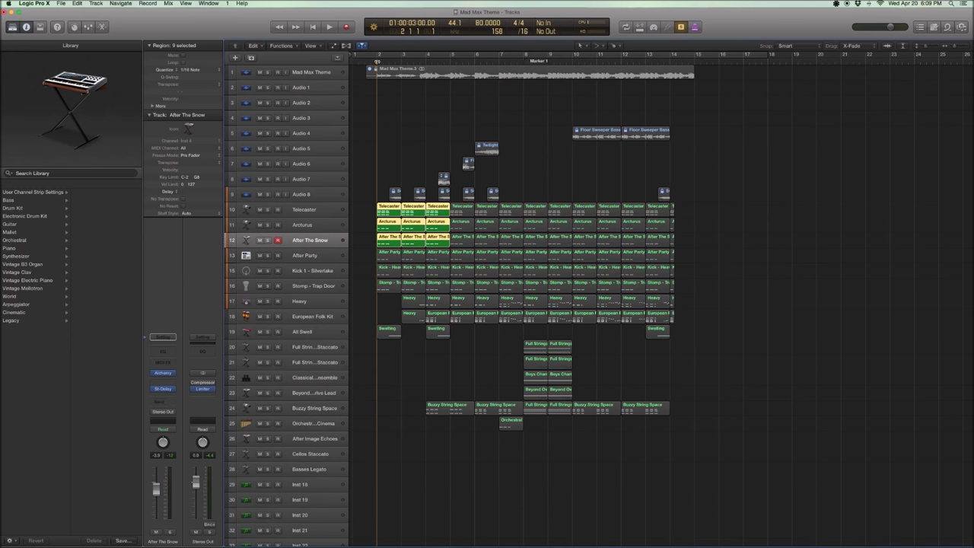
{"action": "key", "text": "space"}
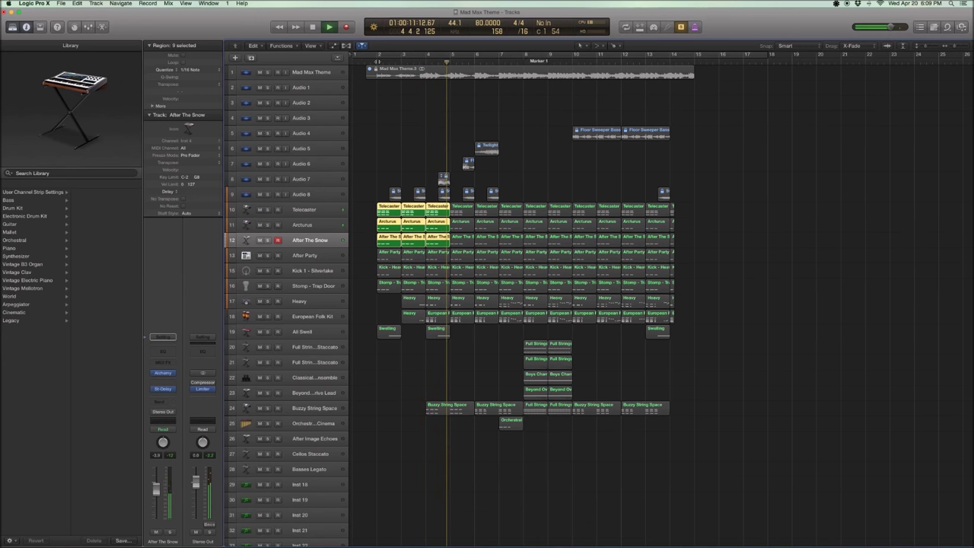
{"action": "key", "text": "ctrl+s"}
{"action": "key", "text": "space"}
{"action": "key", "text": "comma"}
{"action": "key", "text": "comma"}
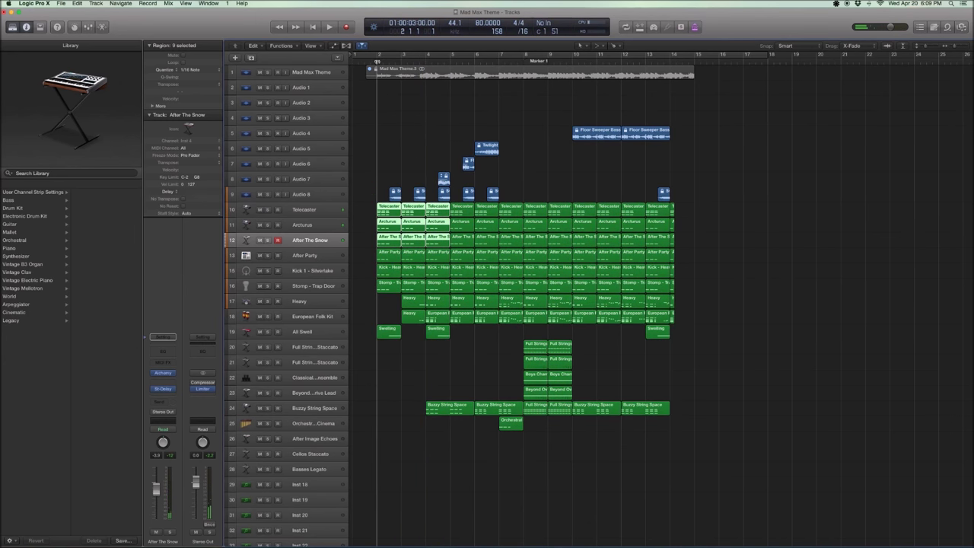
Solo and play the Mad Max Theme.3 reference recording for comparison, then stop and unsolo
{"action": "left_click", "coordinate": [387, 74]}
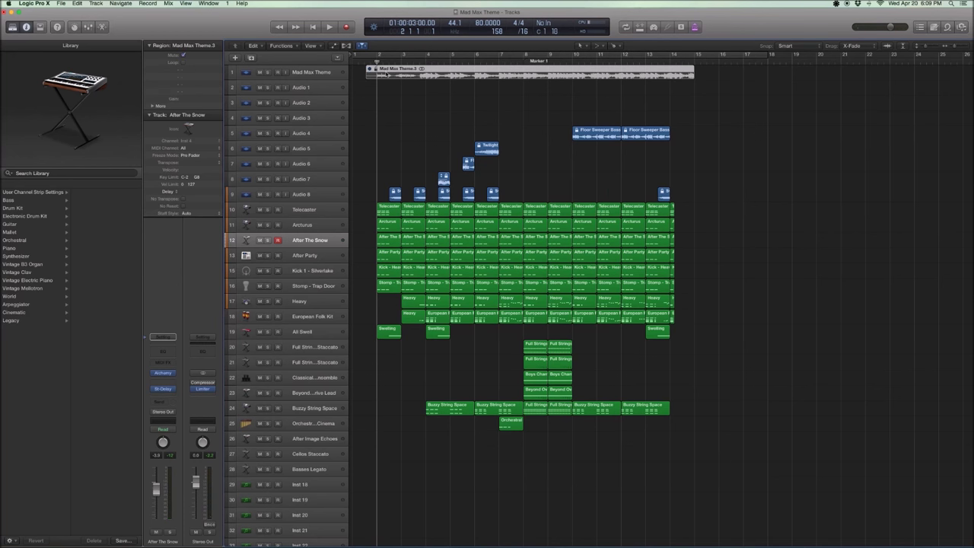
{"action": "key", "text": "ctrl+s"}
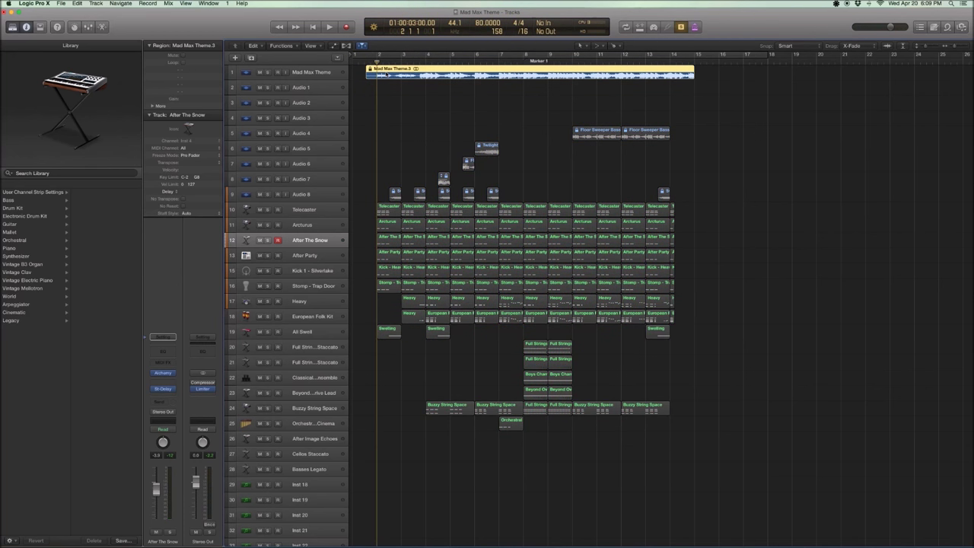
{"action": "key", "text": "space"}
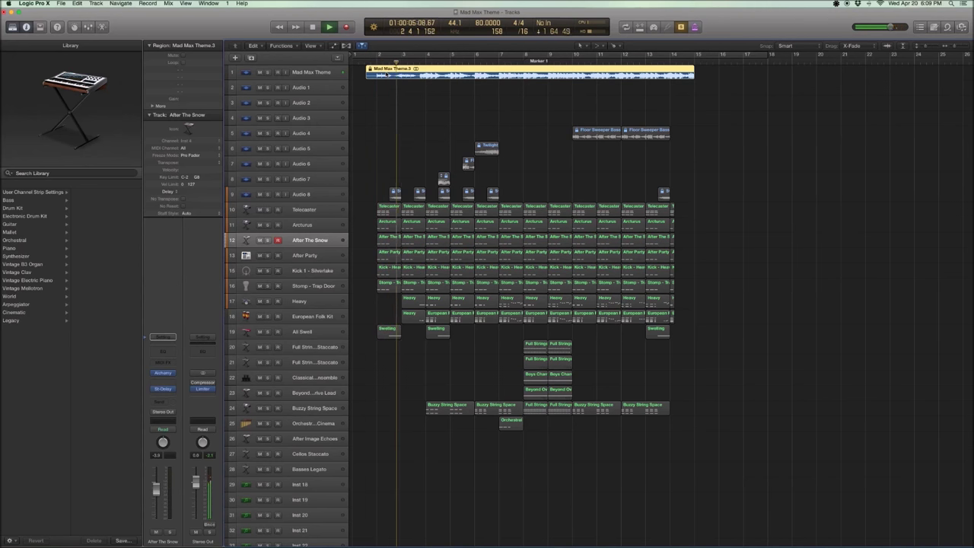
{"action": "key", "text": "k"}
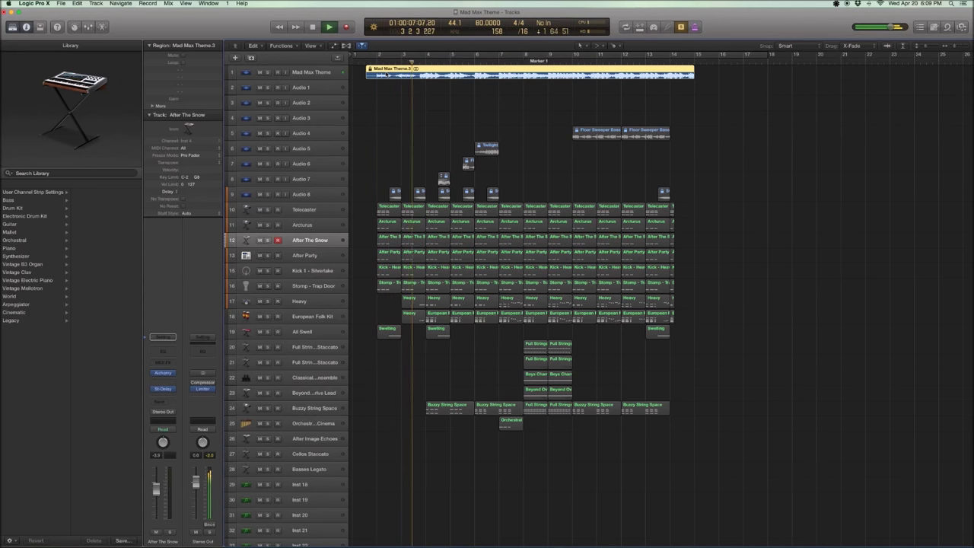
{"action": "key", "text": "ctrl+s"}
{"action": "key", "text": "space"}
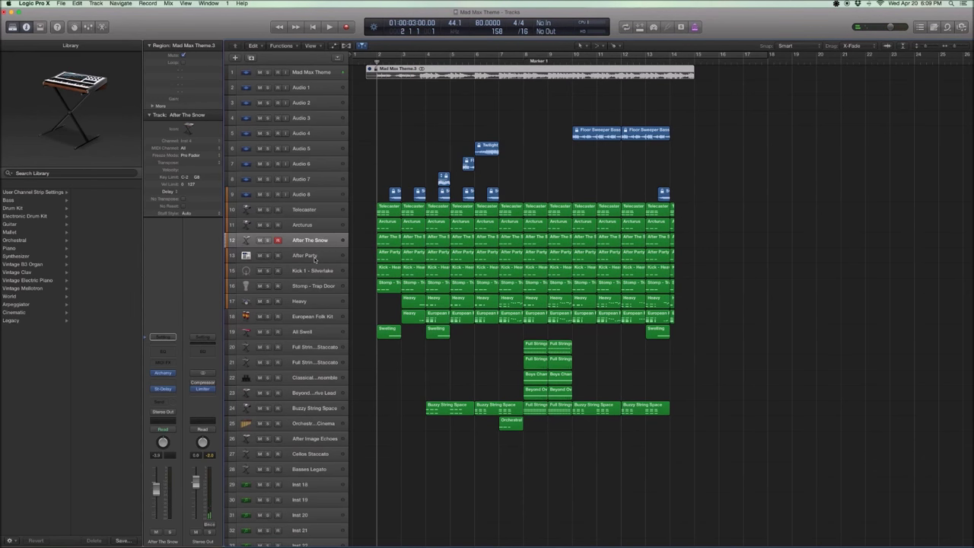
Select all the After Party drum regions and play them soloed
{"action": "left_click", "coordinate": [314, 258]}
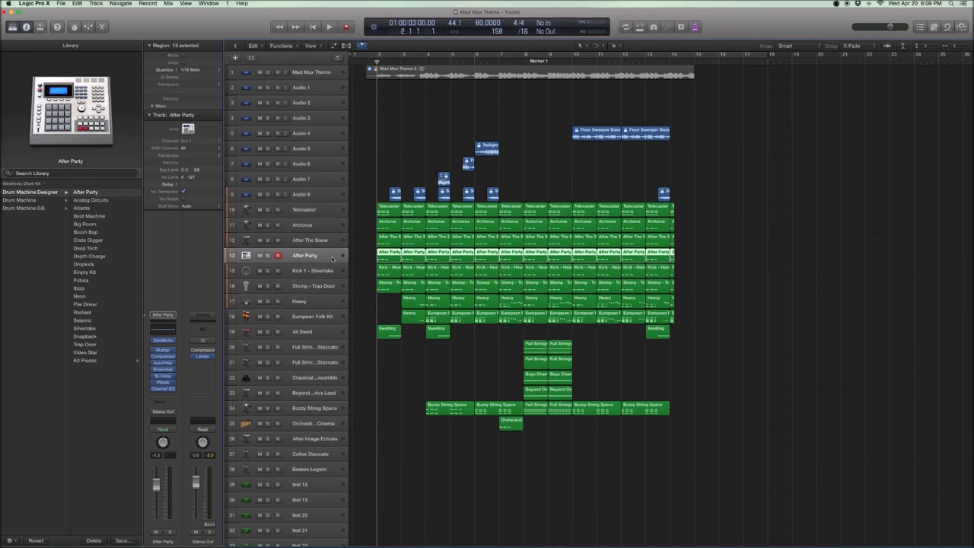
{"action": "scroll", "coordinate": [55, 205], "scroll_direction": "left", "scroll_amount": 2}
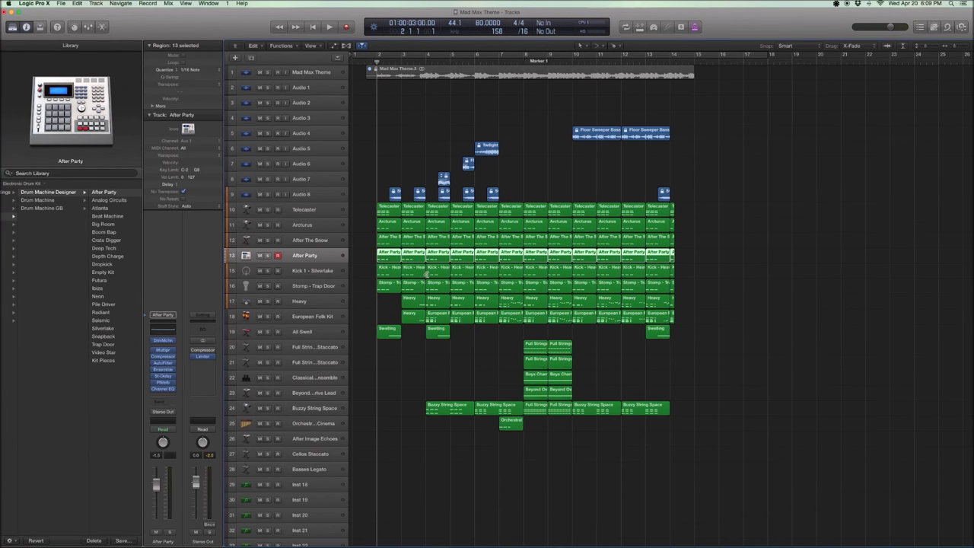
{"action": "left_click_drag", "start_coordinate": [364, 257], "coordinate": [655, 260]}
{"action": "key", "text": "ctrl+s"}
{"action": "key", "text": "space"}
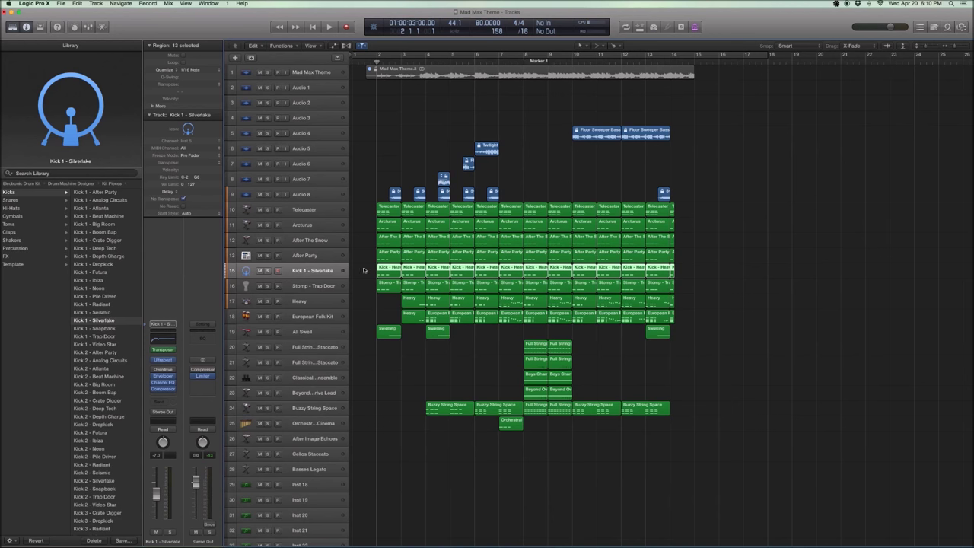
Play the Kick 1 - Silverlake part soloed, then with After Party, and pick the Stomp - Trap Door track
{"action": "left_click_drag", "start_coordinate": [367, 270], "coordinate": [709, 276]}
{"action": "key", "text": "ctrl+s"}
{"action": "key", "text": "space"}
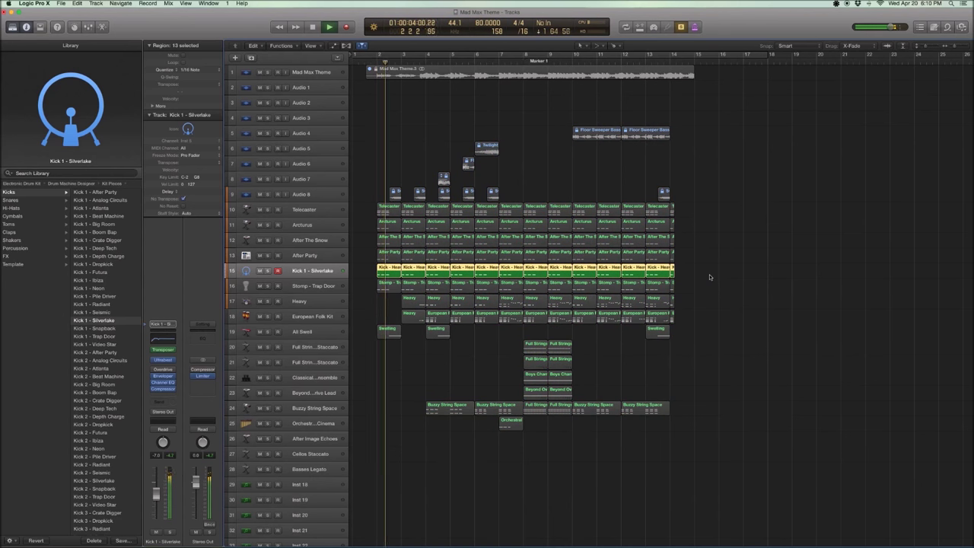
{"action": "key", "text": "space"}
{"action": "left_click_drag", "start_coordinate": [709, 277], "coordinate": [376, 261]}
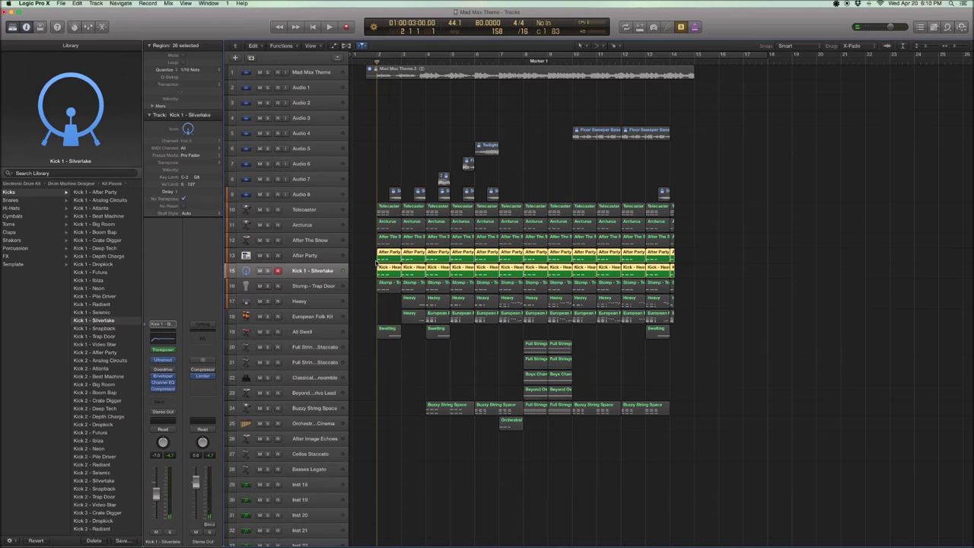
{"action": "key", "text": "space"}
{"action": "key", "text": "space"}
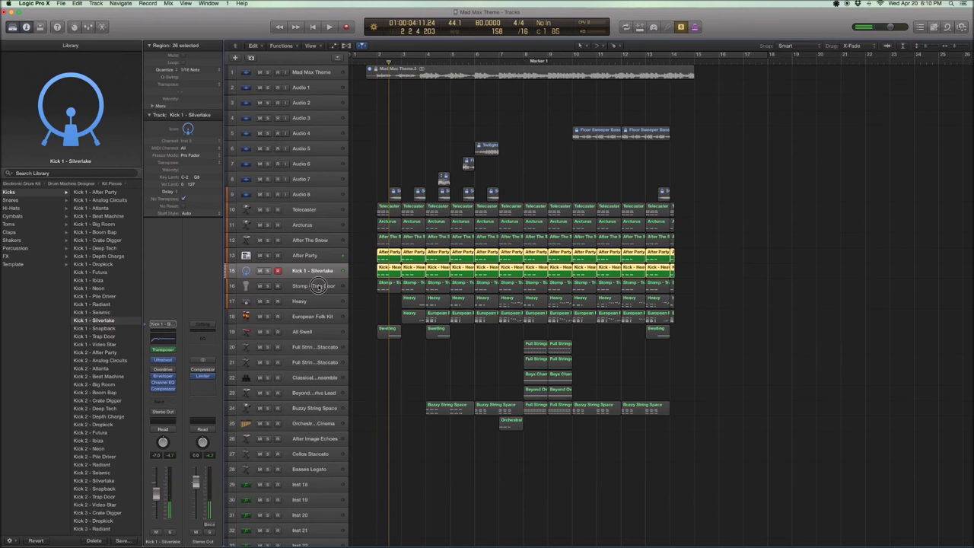
{"action": "left_click", "coordinate": [319, 285]}
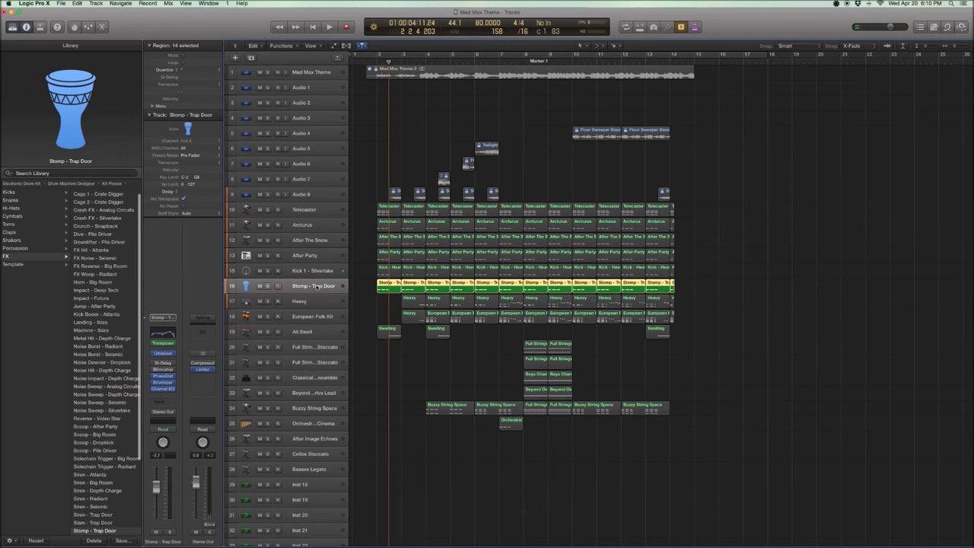
Preview the Stomp - Trap Door regions together with the Kick regions
{"action": "left_click", "coordinate": [45, 265]}
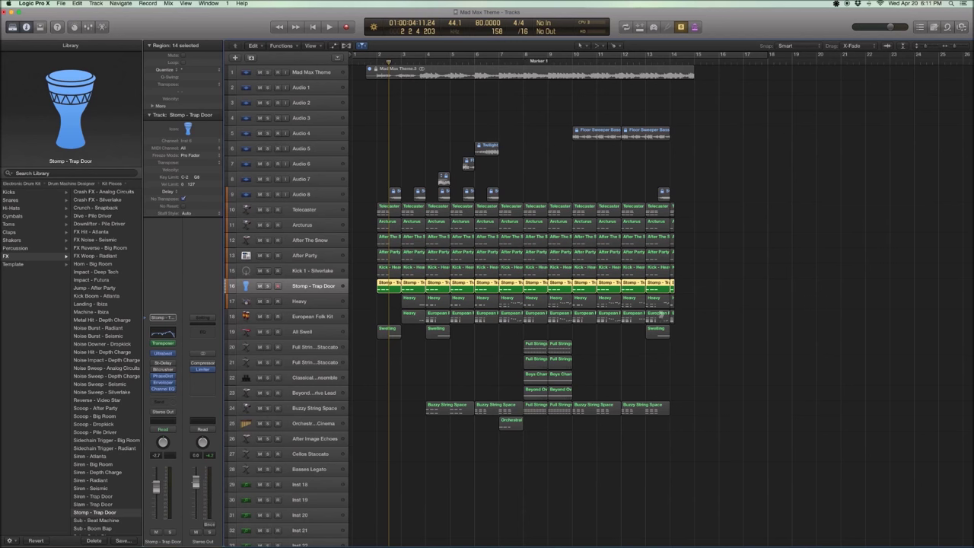
{"action": "left_click_drag", "start_coordinate": [724, 293], "coordinate": [682, 291]}
{"action": "key", "text": "space"}
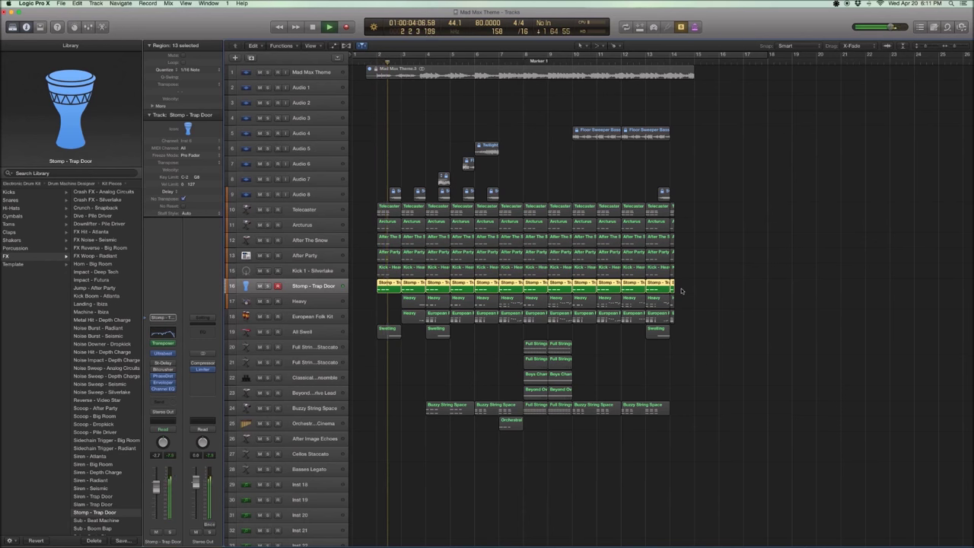
{"action": "key", "text": "space"}
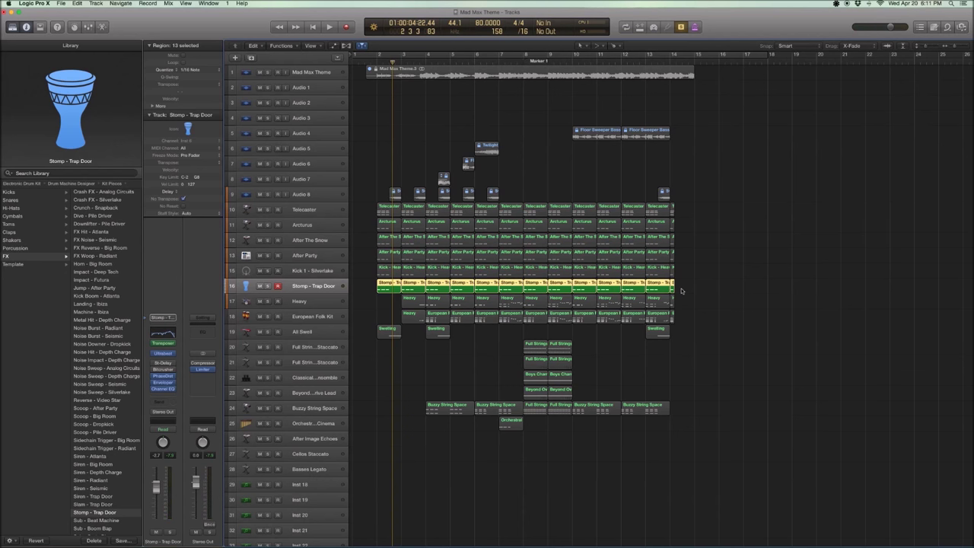
Play the After Party, Kick and Stomp regions together, then select the regions on tracks 10–16
{"action": "left_click_drag", "start_coordinate": [682, 291], "coordinate": [377, 251]}
{"action": "key", "text": "space"}
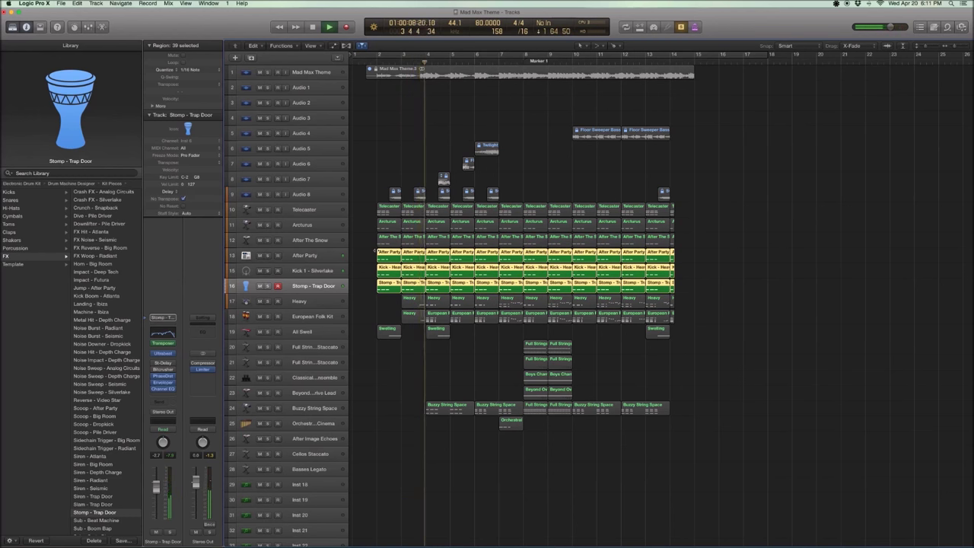
{"action": "key", "text": "space"}
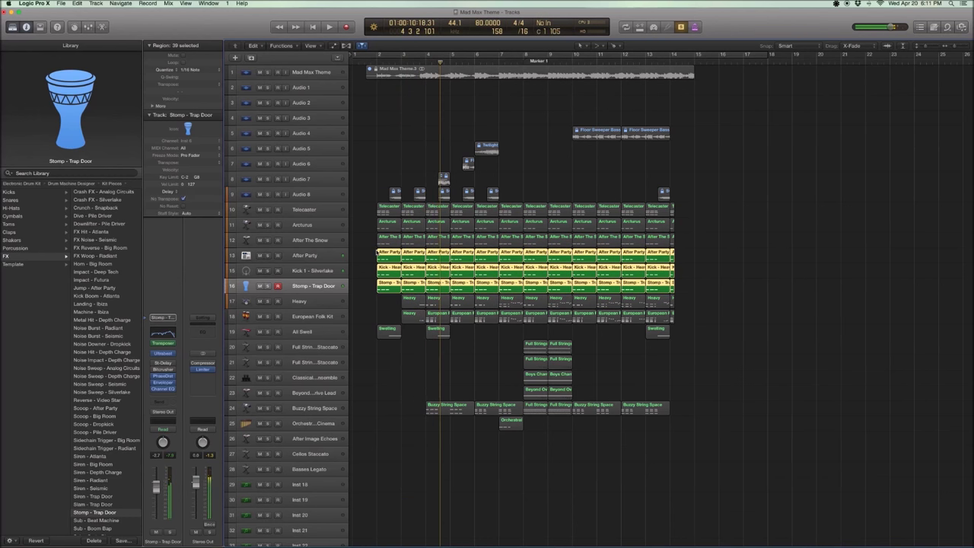
{"action": "key", "text": "super+a"}
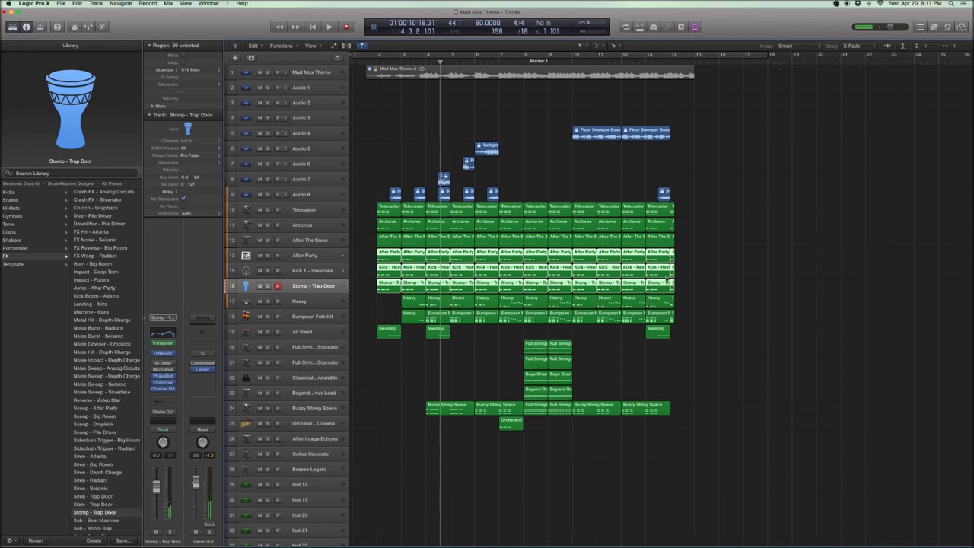
{"action": "left_click_drag", "start_coordinate": [691, 289], "coordinate": [376, 203]}
{"action": "key", "text": "ctrl+s"}
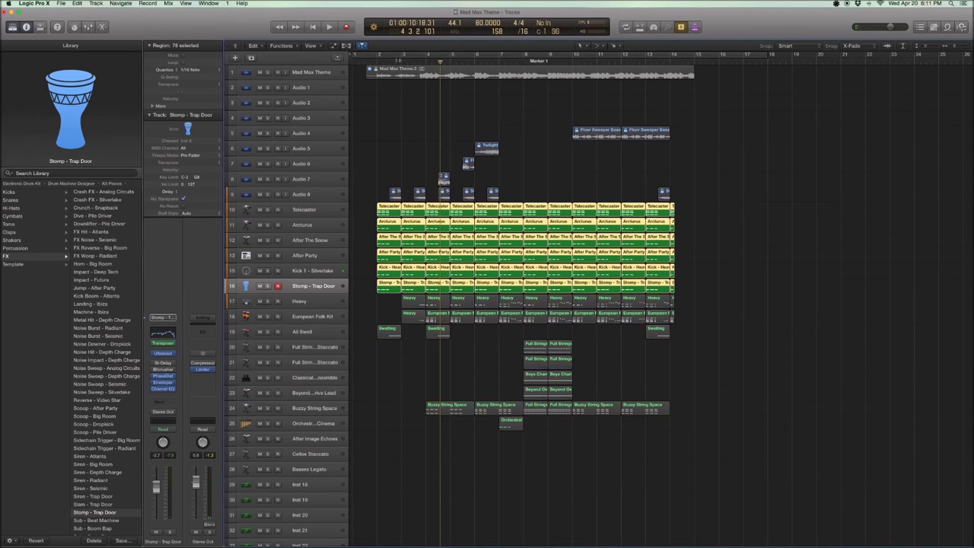
{"action": "left_click", "coordinate": [377, 63]}
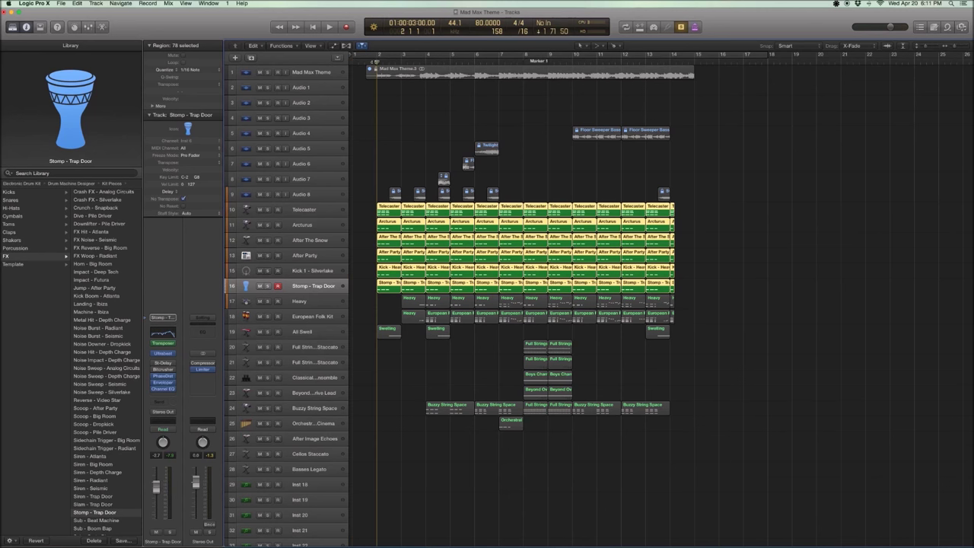
{"action": "key", "text": "space"}
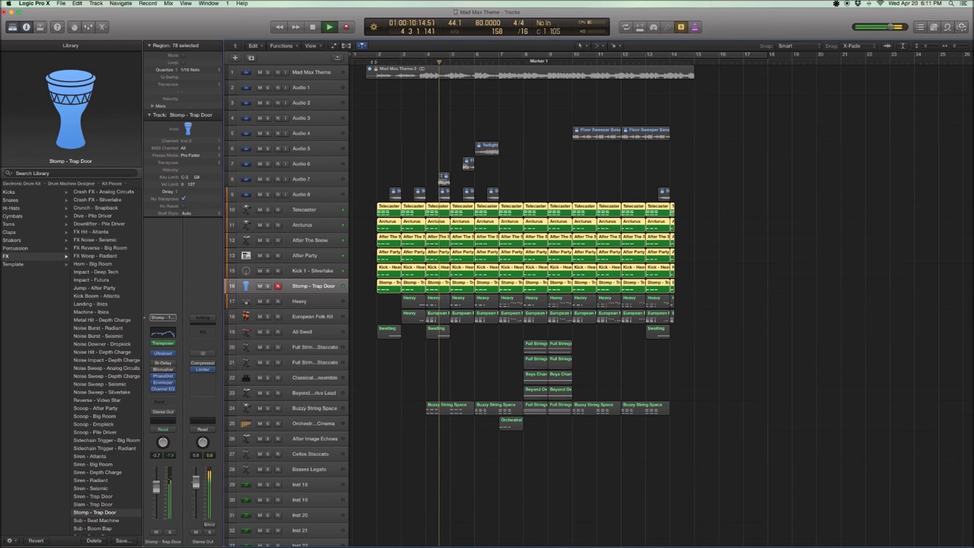
{"action": "key", "text": "space"}
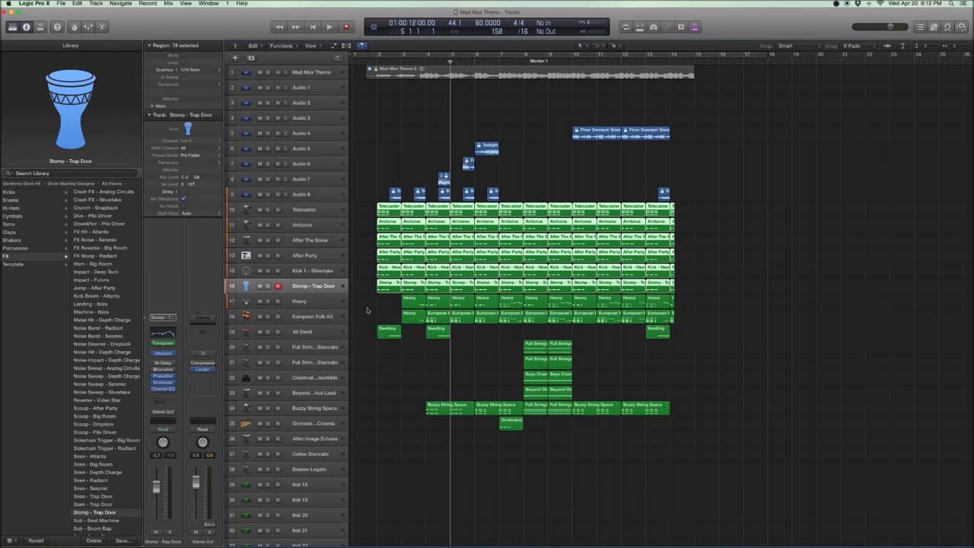
Select and solo the Heavy drum kit regions, play them from the ruler around bar 7, then stop
{"action": "left_click", "coordinate": [324, 304]}
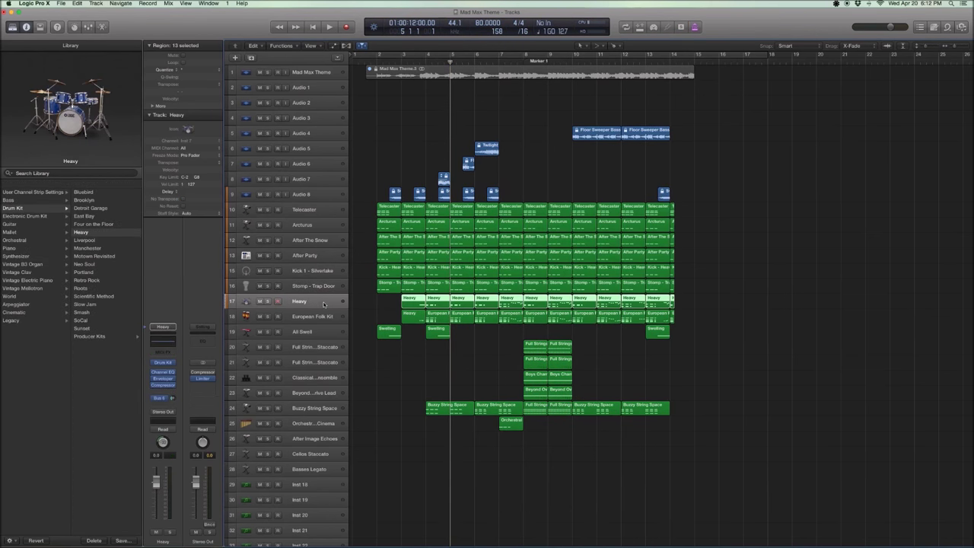
{"action": "key", "text": "ctrl+s"}
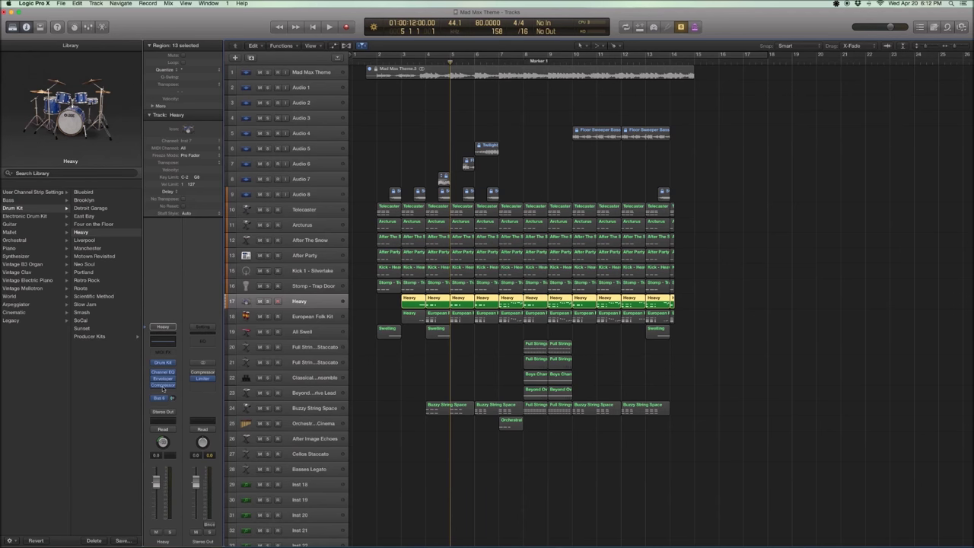
{"action": "mouse_move", "coordinate": [154, 375]}
{"action": "mouse_move", "coordinate": [154, 398]}
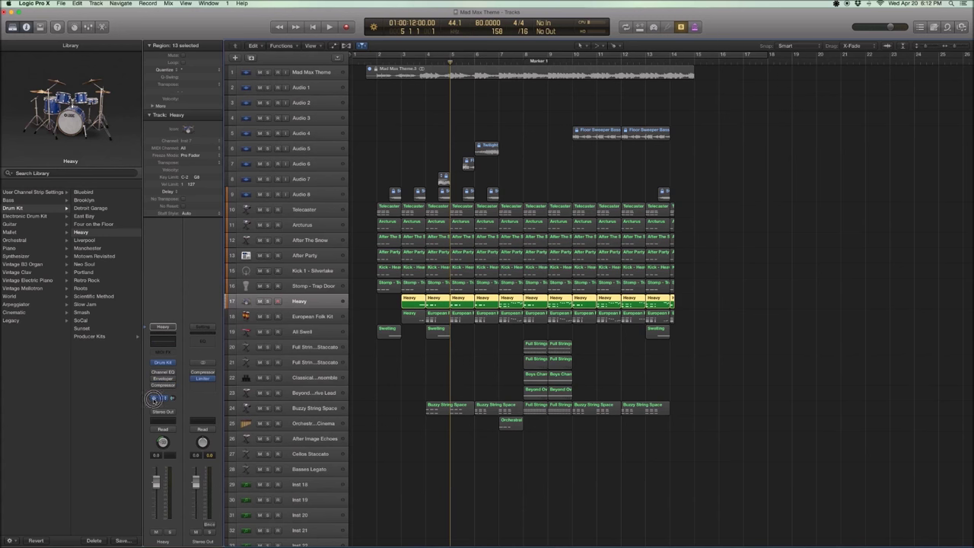
{"action": "double_click", "coordinate": [413, 61]}
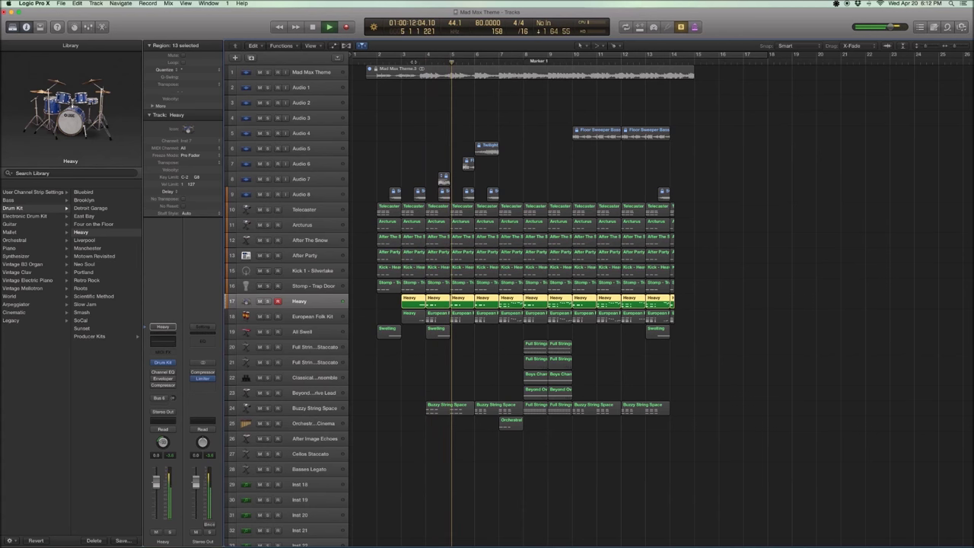
{"action": "left_click", "coordinate": [505, 62]}
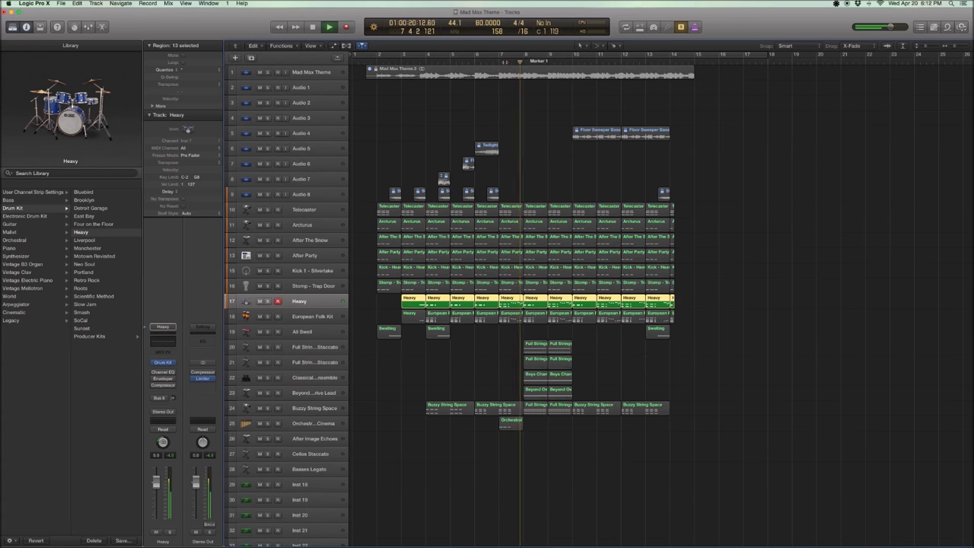
{"action": "key", "text": "space"}
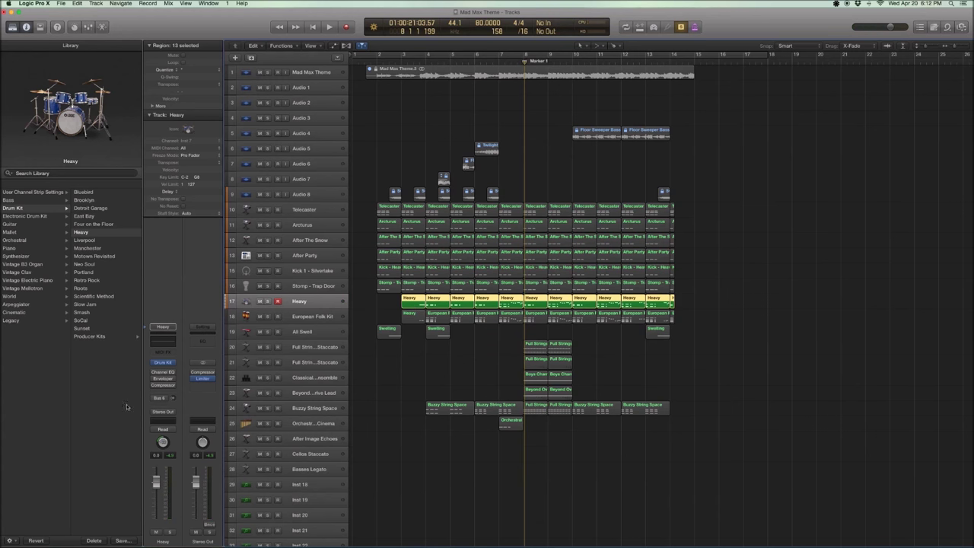
Open the Heavy kit's Enveloper settings and audition the drums from about bar 5
{"action": "mouse_move", "coordinate": [153, 374]}
{"action": "left_click", "coordinate": [162, 379]}
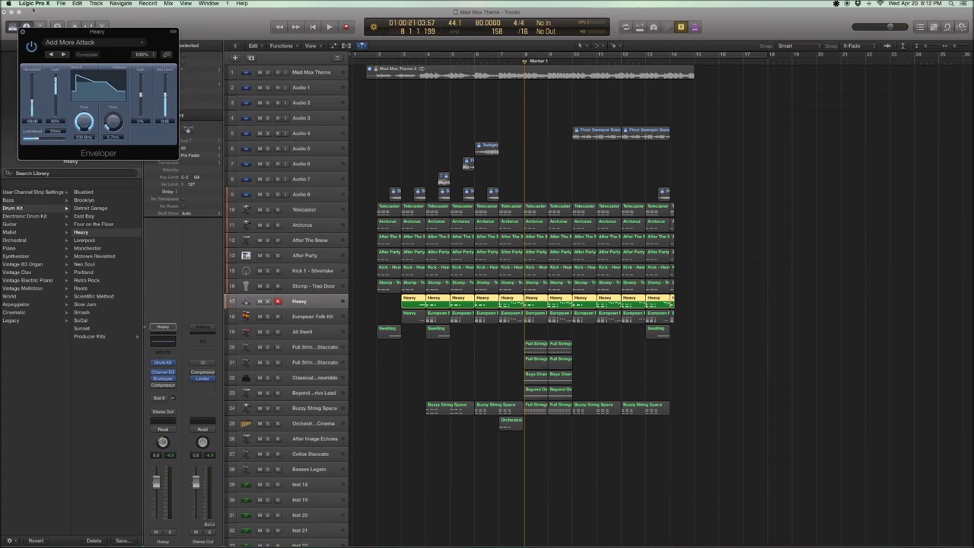
{"action": "left_click", "coordinate": [443, 61]}
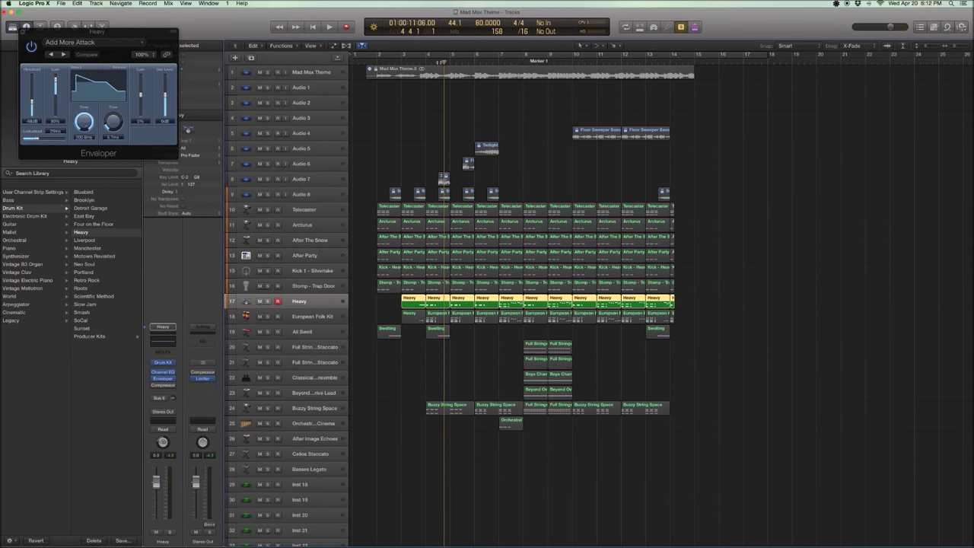
{"action": "key", "text": "space"}
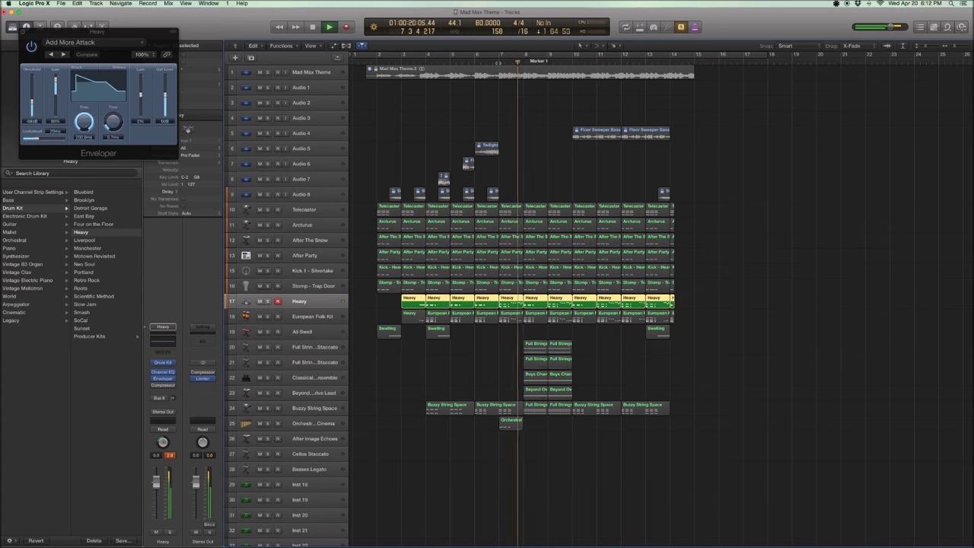
{"action": "key", "text": "space"}
{"action": "scroll", "coordinate": [470, 113], "scroll_direction": "right", "scroll_amount": 3}
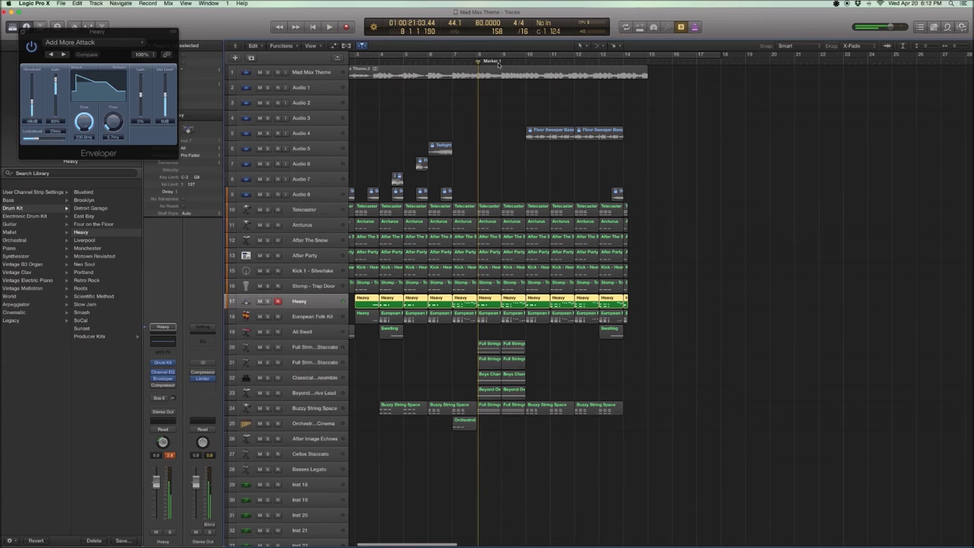
{"action": "scroll", "coordinate": [470, 113], "scroll_direction": "left", "scroll_amount": 3}
{"action": "scroll", "coordinate": [470, 114], "scroll_direction": "right", "scroll_amount": 1}
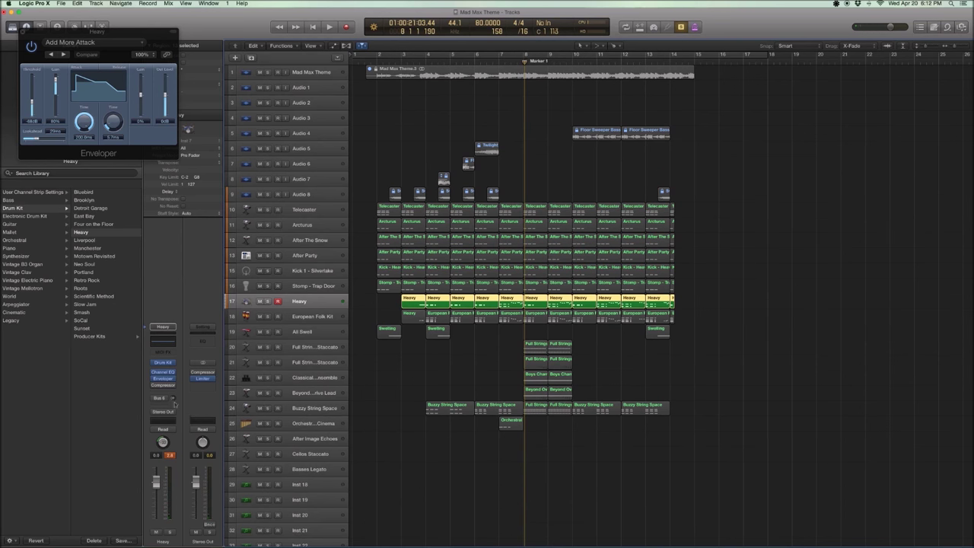
Insert a Compressor after the Enveloper with the Opto Toms preset, close the windows and play from bar 7
{"action": "left_click", "coordinate": [154, 386]}
{"action": "left_click", "coordinate": [163, 386]}
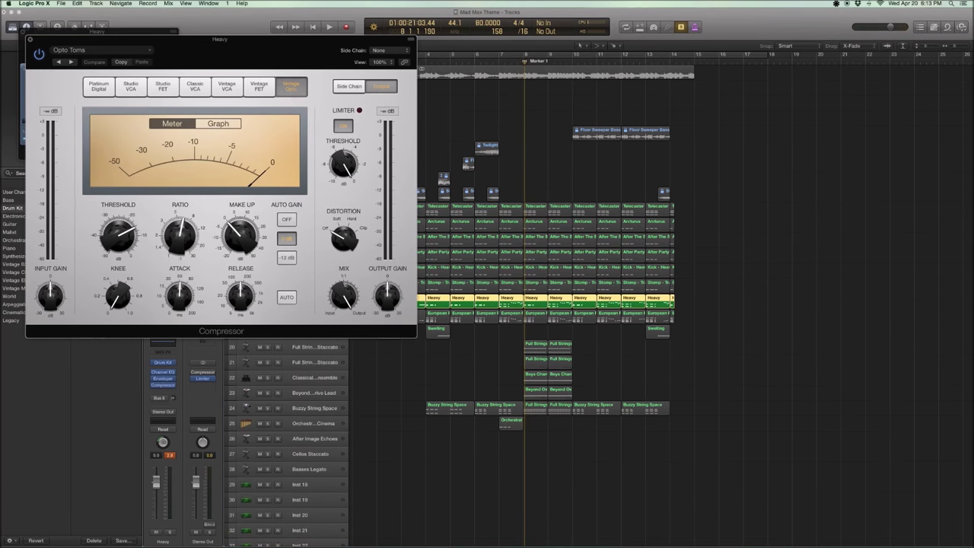
{"action": "left_click", "coordinate": [86, 51]}
{"action": "mouse_move", "coordinate": [94, 208]}
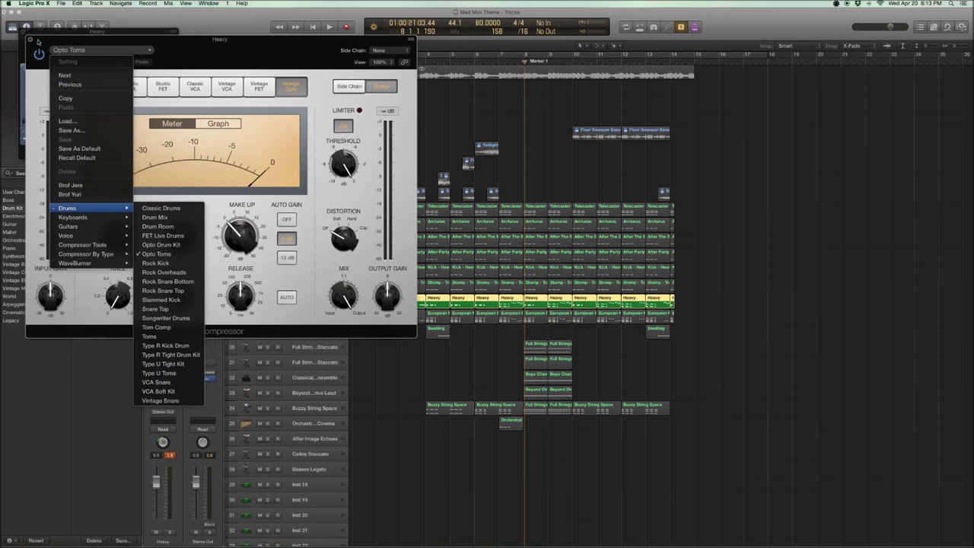
{"action": "left_click", "coordinate": [30, 40]}
{"action": "left_click", "coordinate": [29, 40]}
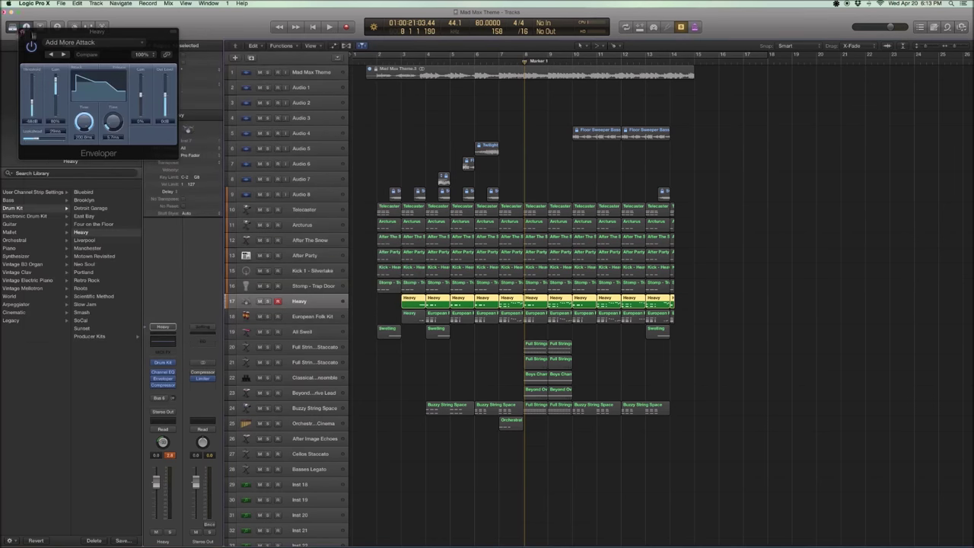
{"action": "left_click", "coordinate": [29, 34]}
{"action": "left_click", "coordinate": [500, 60]}
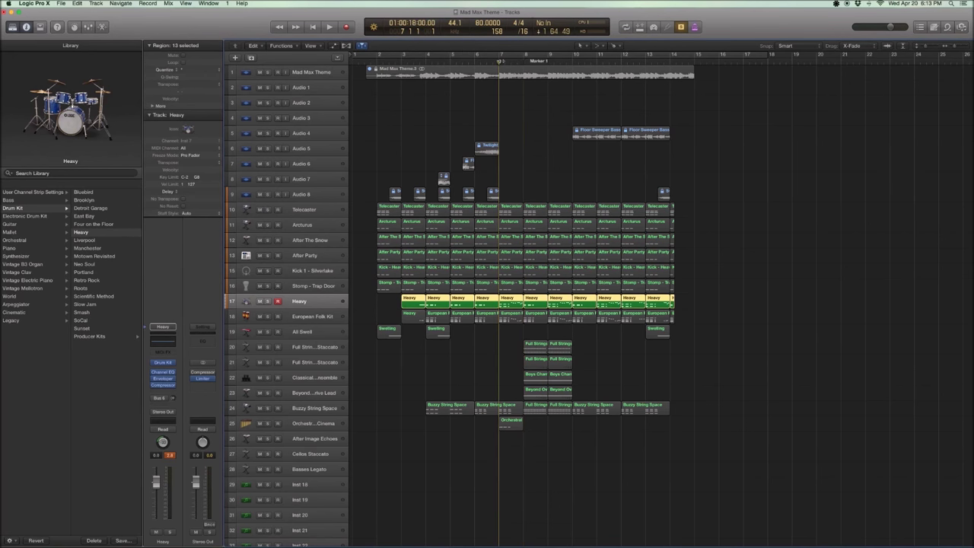
{"action": "key", "text": "space"}
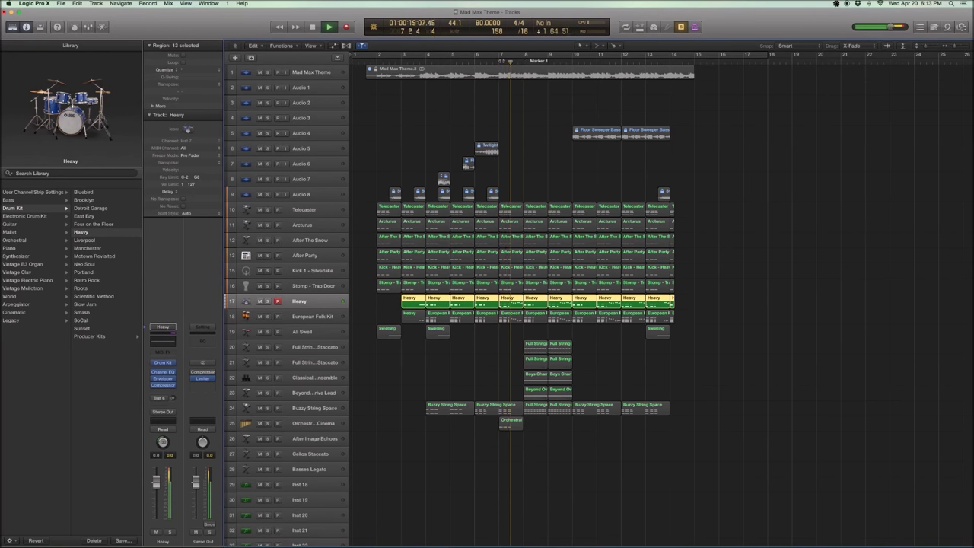
Stop playback and check the Bus 6 reverb's Space Designer setting, 06.1s Ancient Church
{"action": "key", "text": "space"}
{"action": "key", "text": "shift+space"}
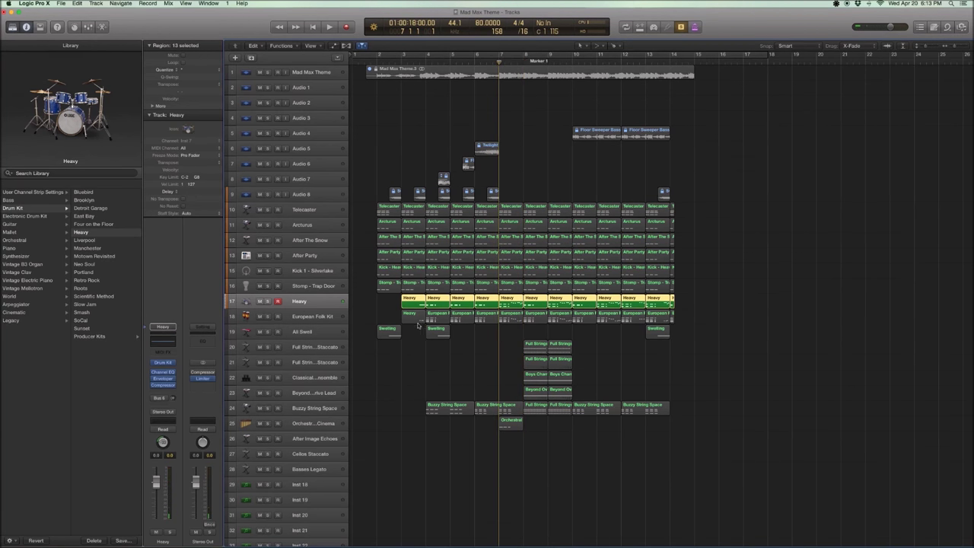
{"action": "mouse_move", "coordinate": [152, 399]}
{"action": "left_click", "coordinate": [163, 398]}
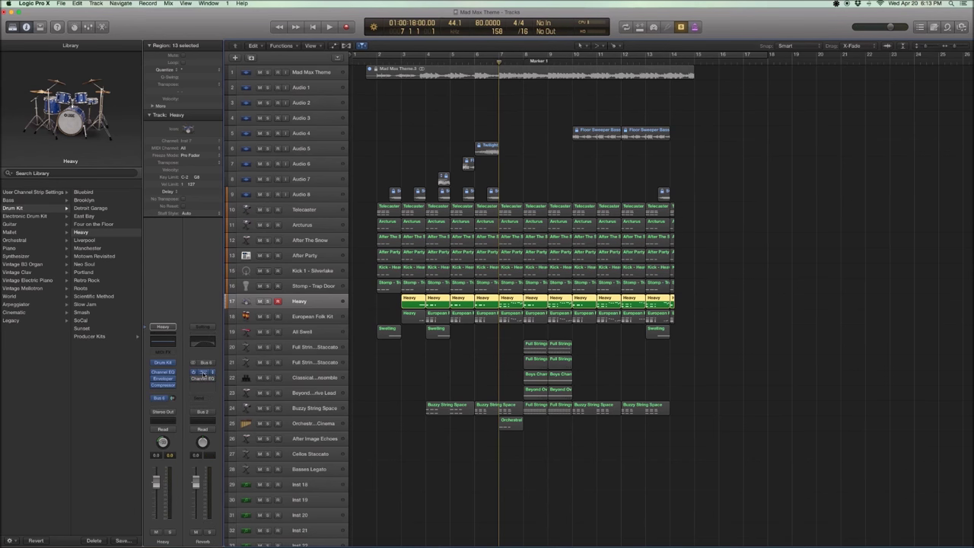
{"action": "left_click", "coordinate": [202, 372]}
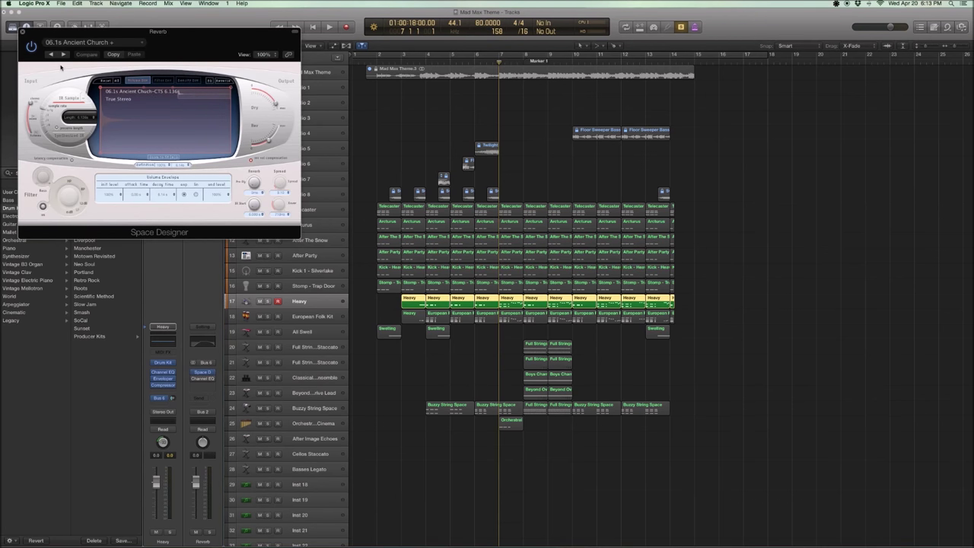
{"action": "left_click", "coordinate": [23, 33]}
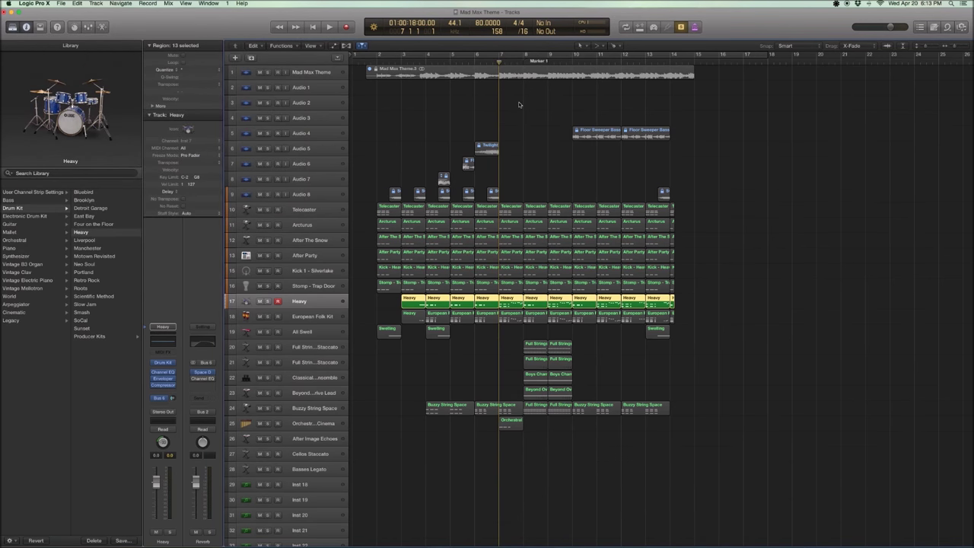
Replay from bar 7, stop, and turn solo off so every track sounds
{"action": "key", "text": "space"}
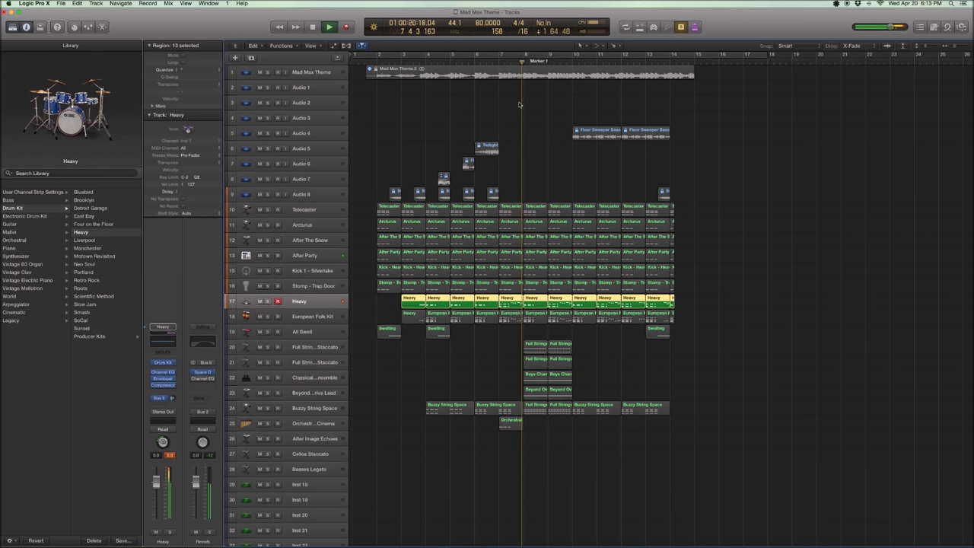
{"action": "key", "text": "space"}
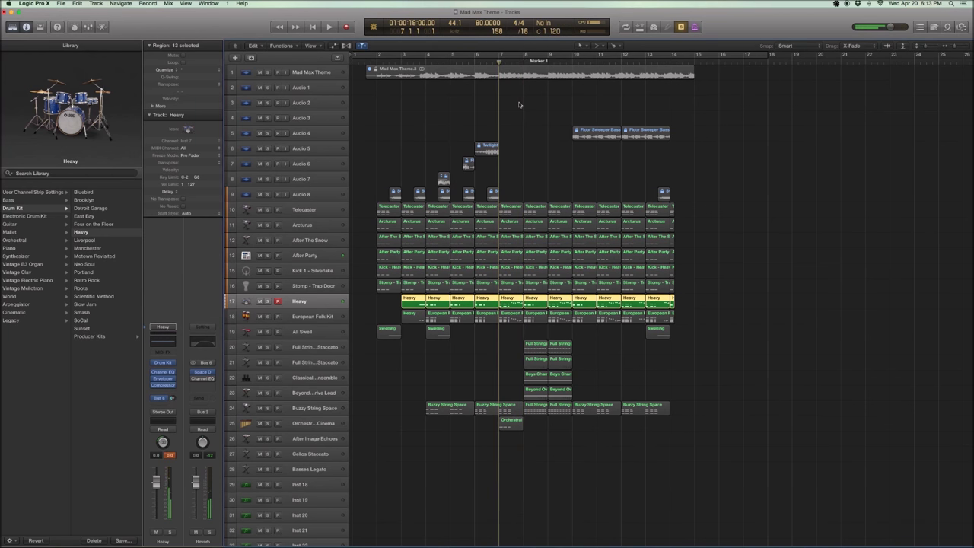
{"action": "key", "text": "ctrl+s"}
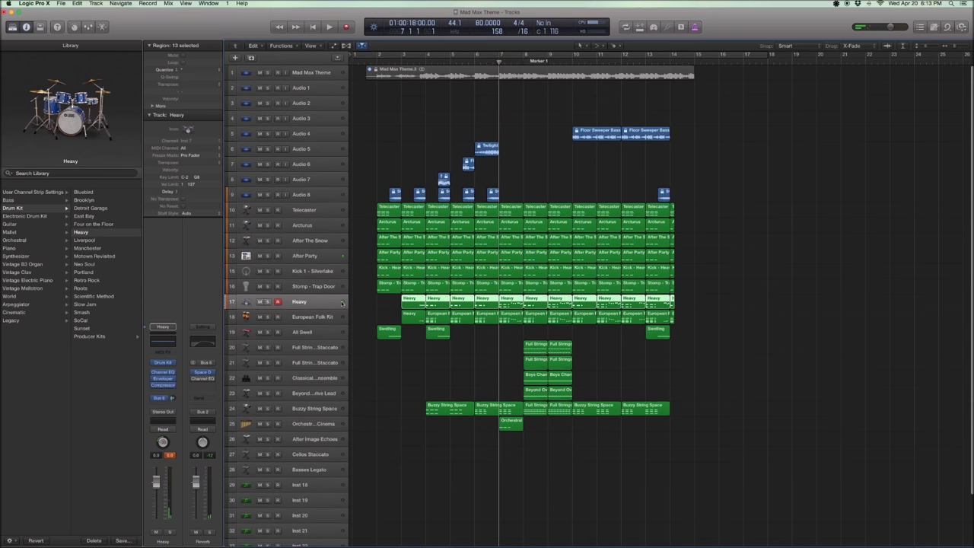
Select the European Folk Kit track and solo it
{"action": "left_click", "coordinate": [319, 319]}
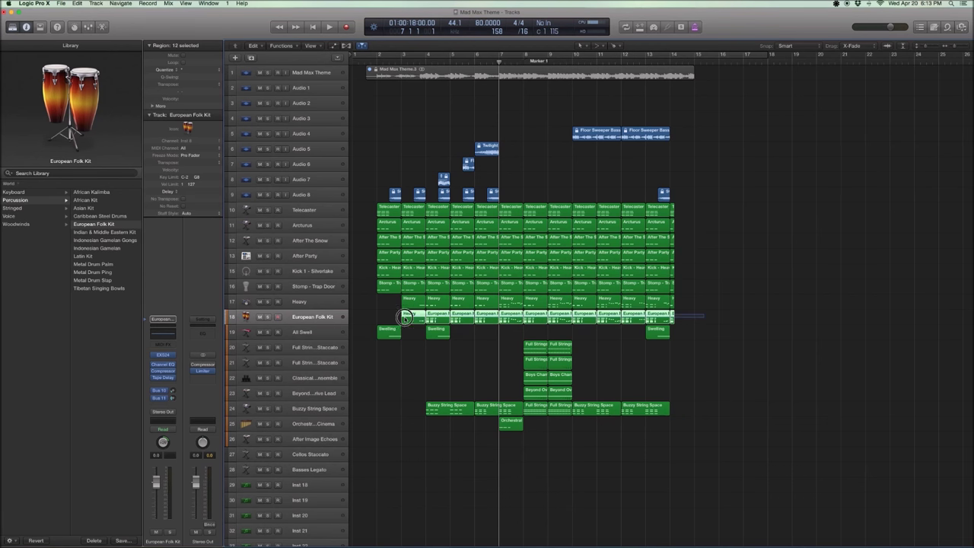
{"action": "key", "text": "ctrl+s"}
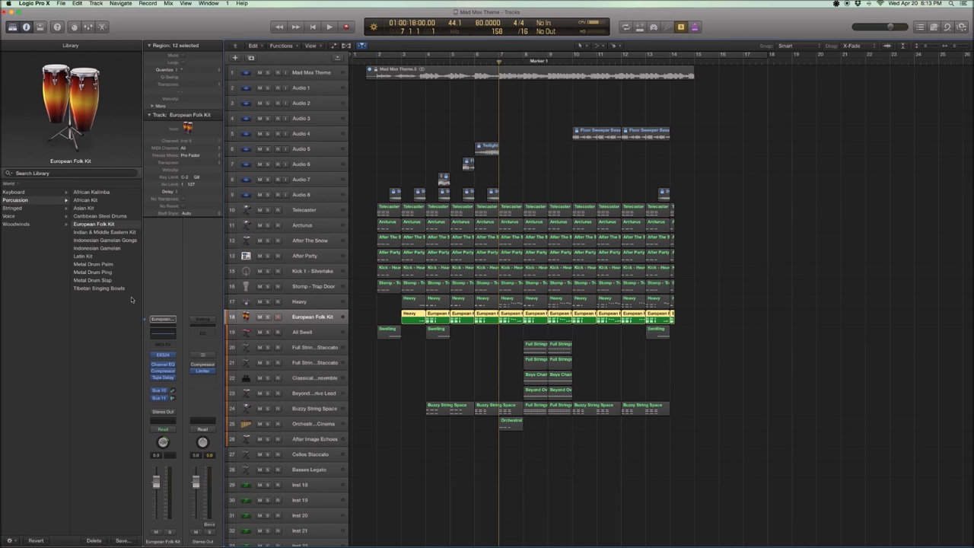
{"action": "scroll", "coordinate": [114, 281], "scroll_direction": "left", "scroll_amount": 5}
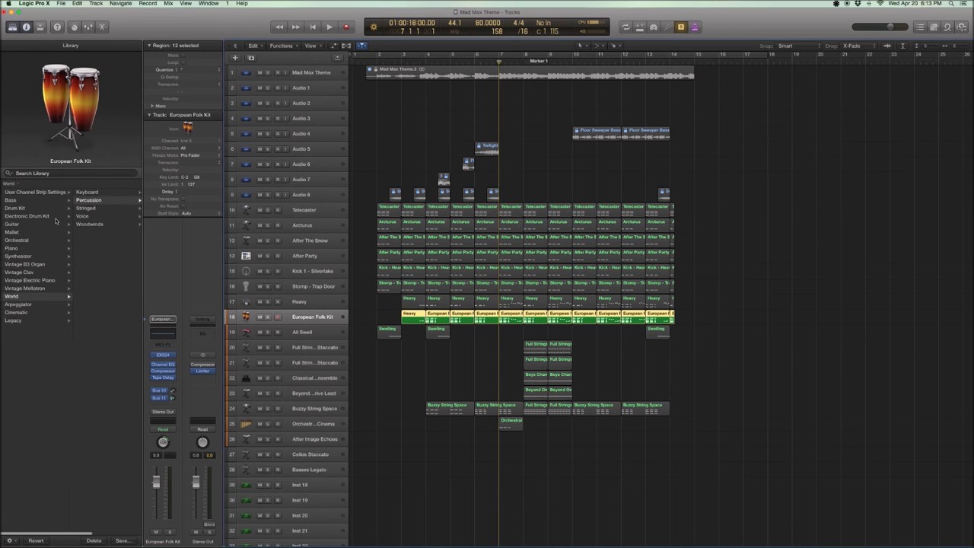
{"action": "scroll", "coordinate": [56, 221], "scroll_direction": "right", "scroll_amount": 5}
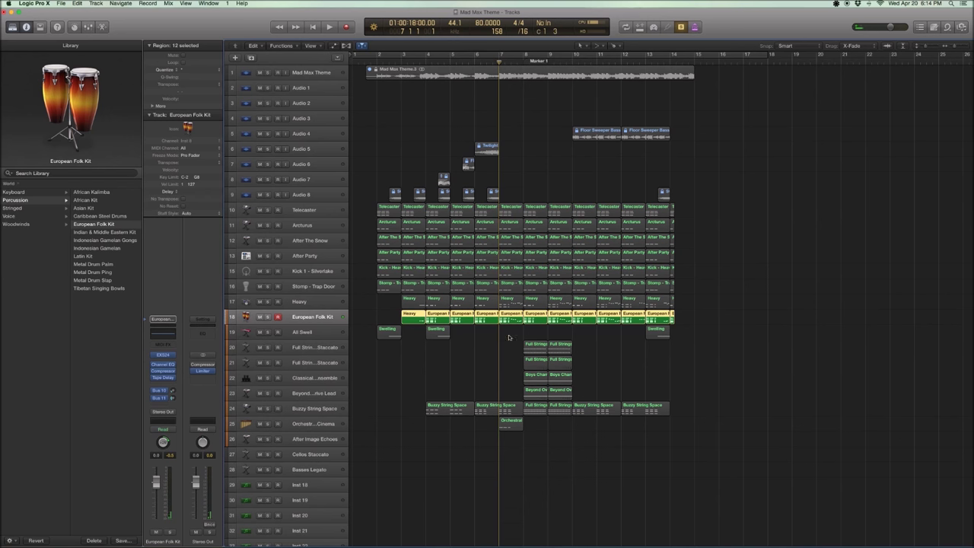
Play the bar-7 Heavy and European Folk Kit regions soloed twice, then select all regions
{"action": "left_click_drag", "start_coordinate": [510, 343], "coordinate": [513, 304]}
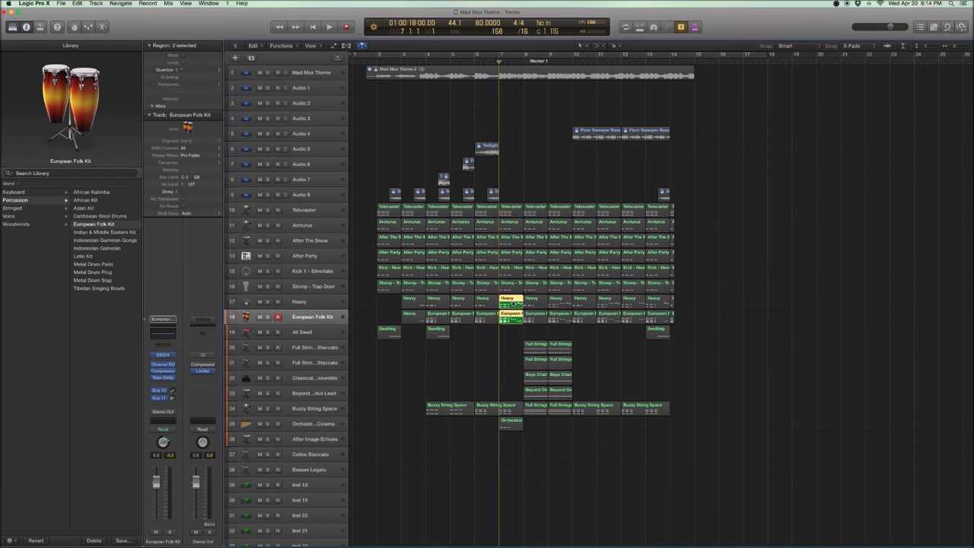
{"action": "key", "text": "space"}
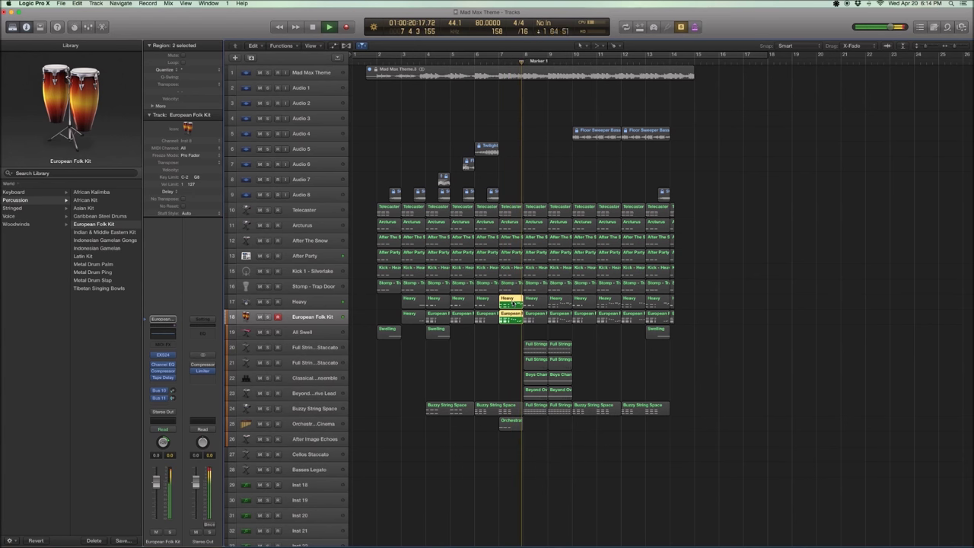
{"action": "key", "text": "space"}
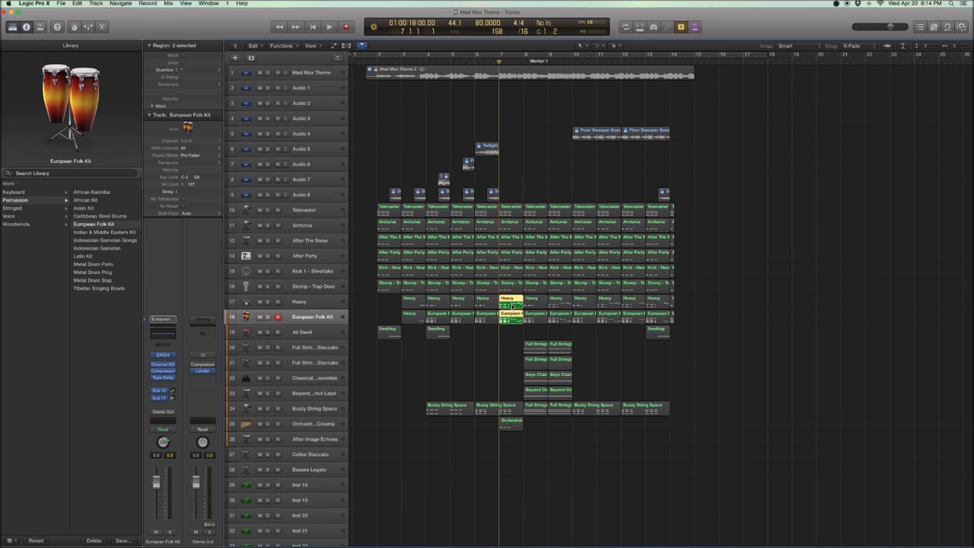
{"action": "key", "text": "space"}
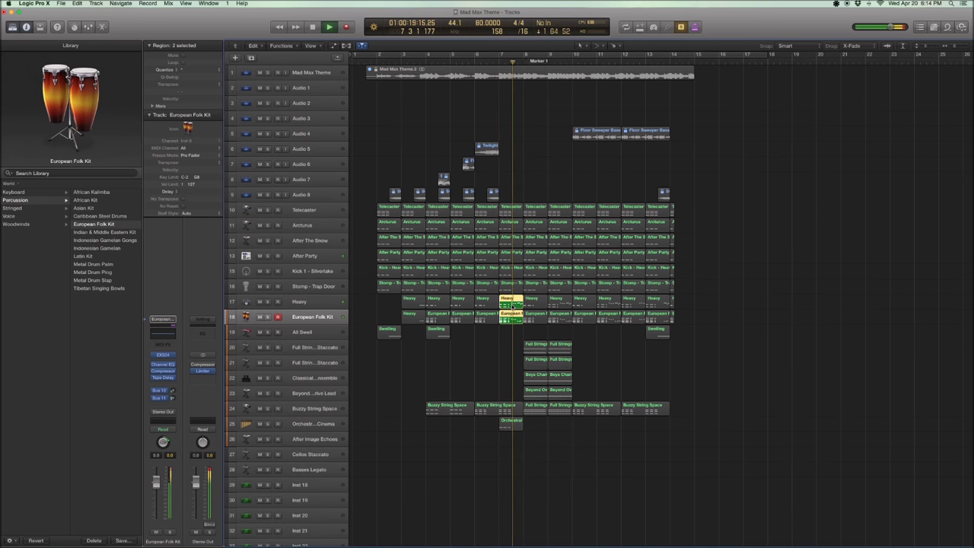
{"action": "key", "text": "space"}
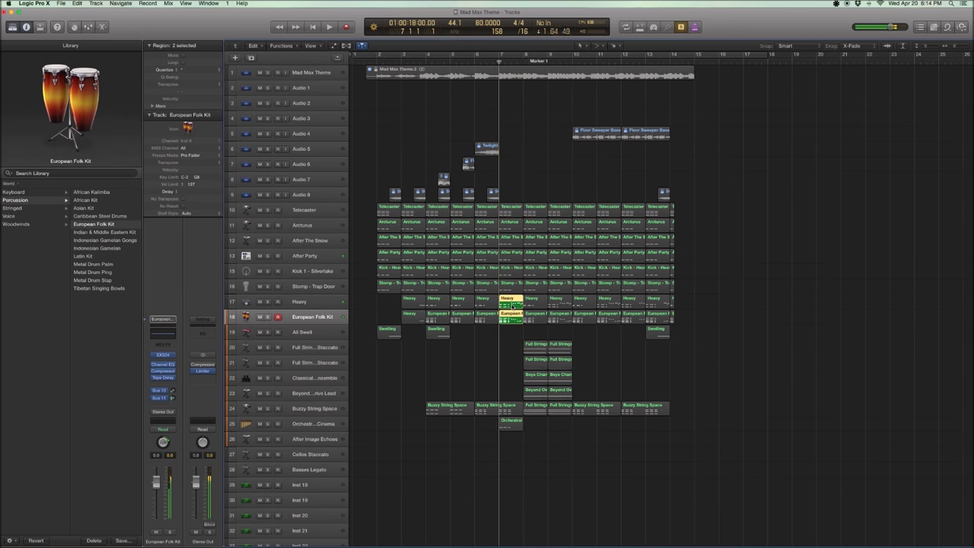
{"action": "key", "text": "super+a"}
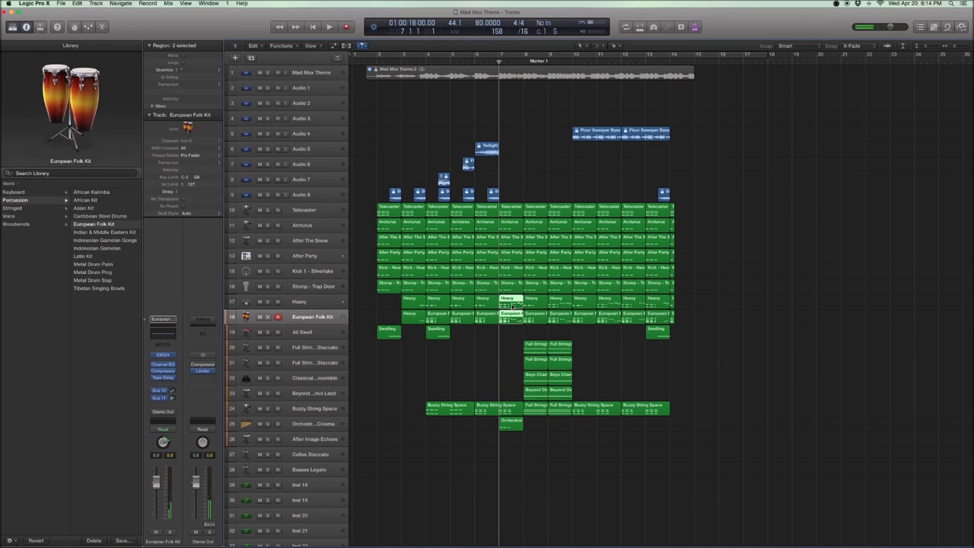
Solo the regions on tracks 10–18, play them to bar 10, then select All Swell
{"action": "left_click_drag", "start_coordinate": [716, 317], "coordinate": [406, 220]}
{"action": "key", "text": "ctrl+s"}
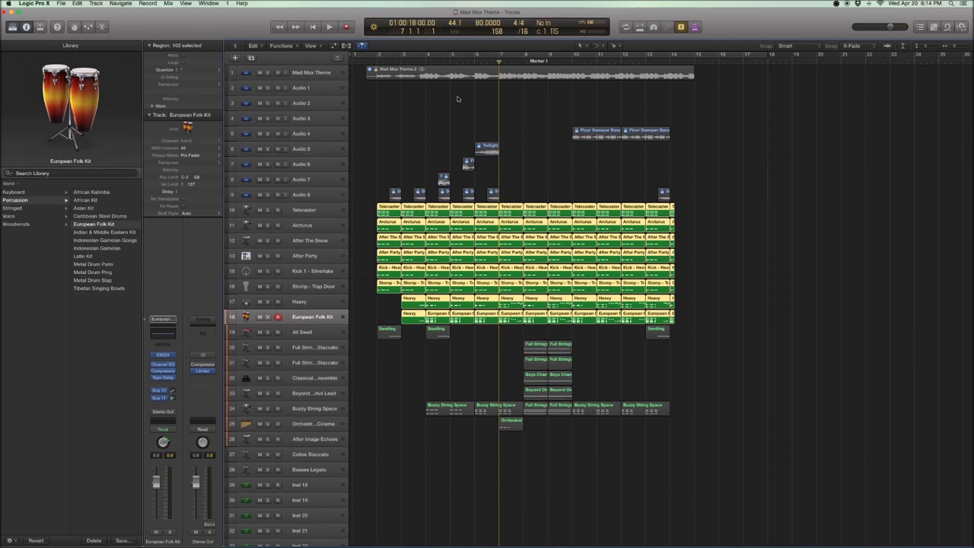
{"action": "key", "text": "space"}
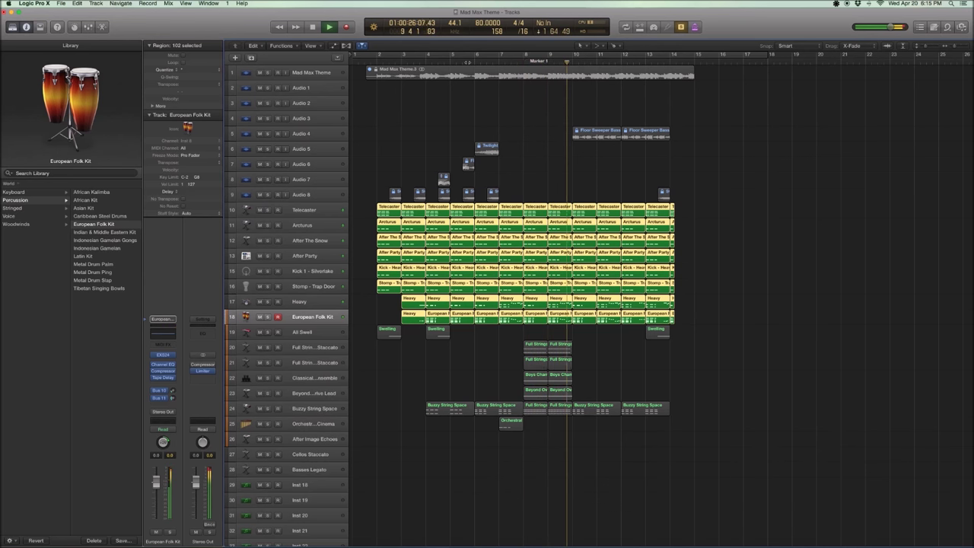
{"action": "key", "text": "space"}
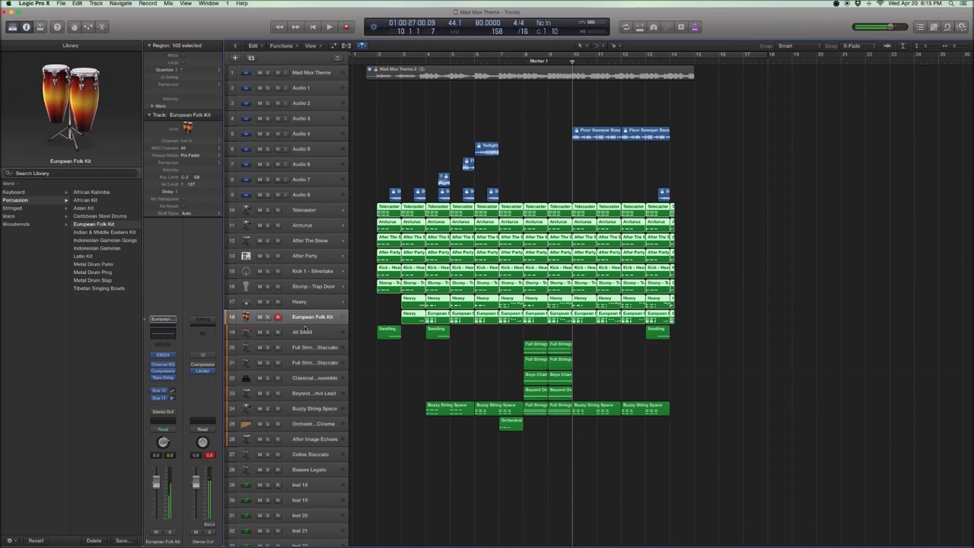
{"action": "left_click", "coordinate": [305, 328]}
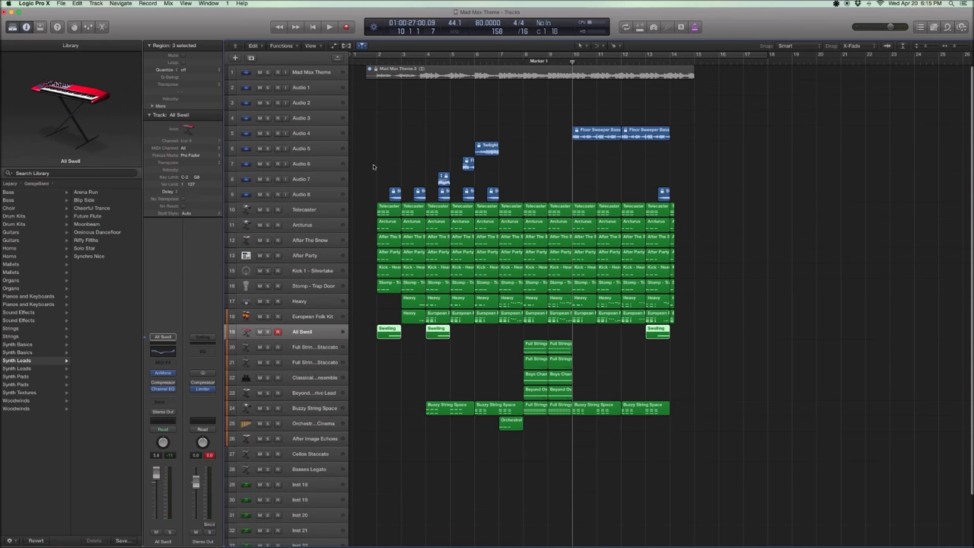
{"action": "mouse_move", "coordinate": [163, 373]}
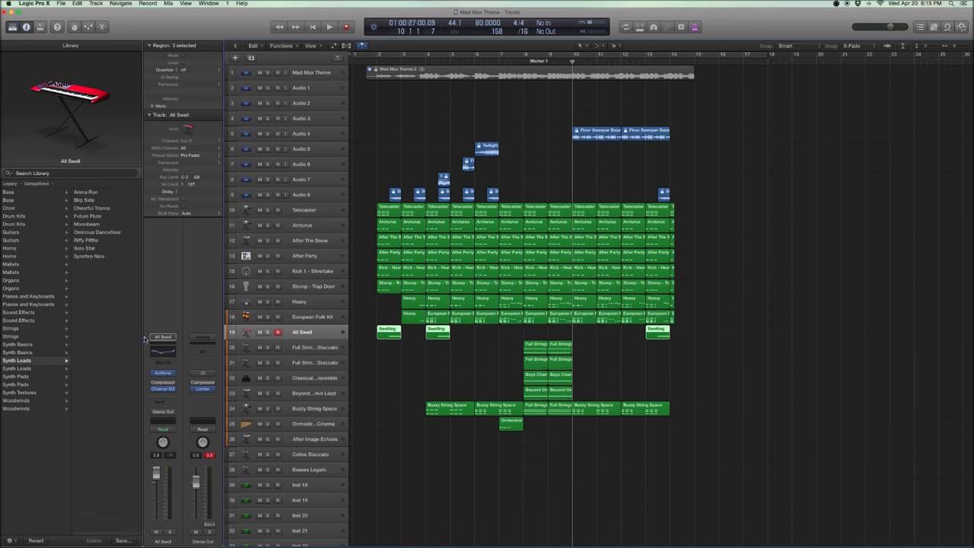
{"action": "key", "text": "Left"}
{"action": "key", "text": "Right"}
{"action": "key", "text": "Right"}
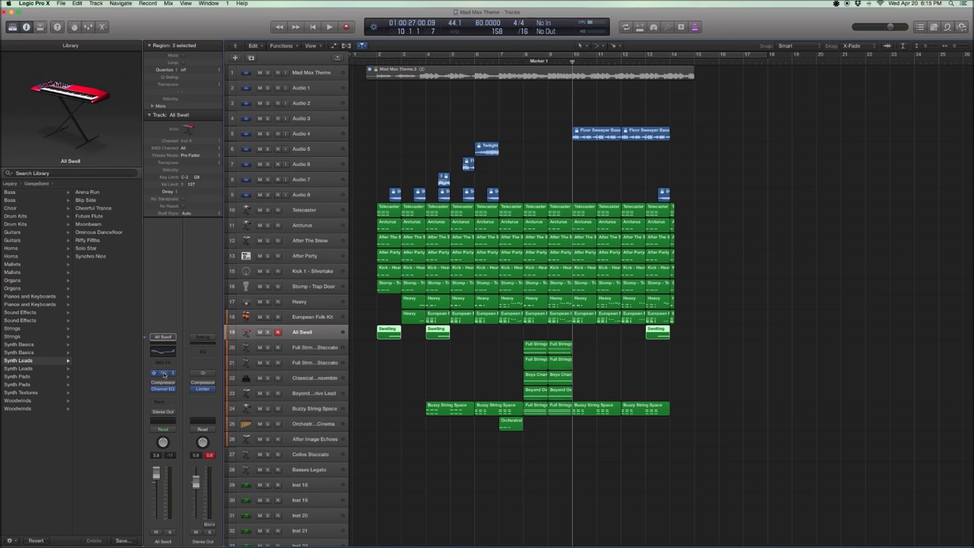
{"action": "left_click", "coordinate": [163, 374]}
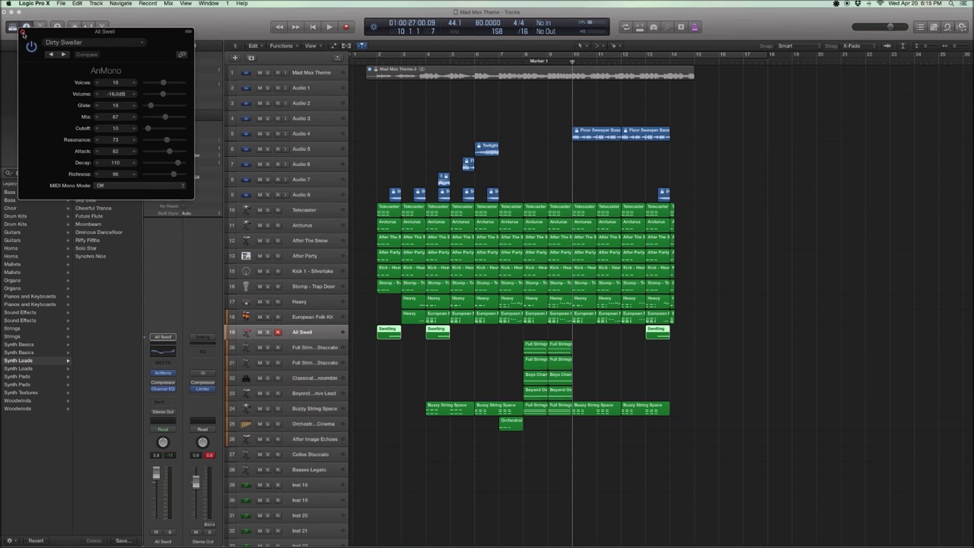
{"action": "left_click", "coordinate": [23, 34]}
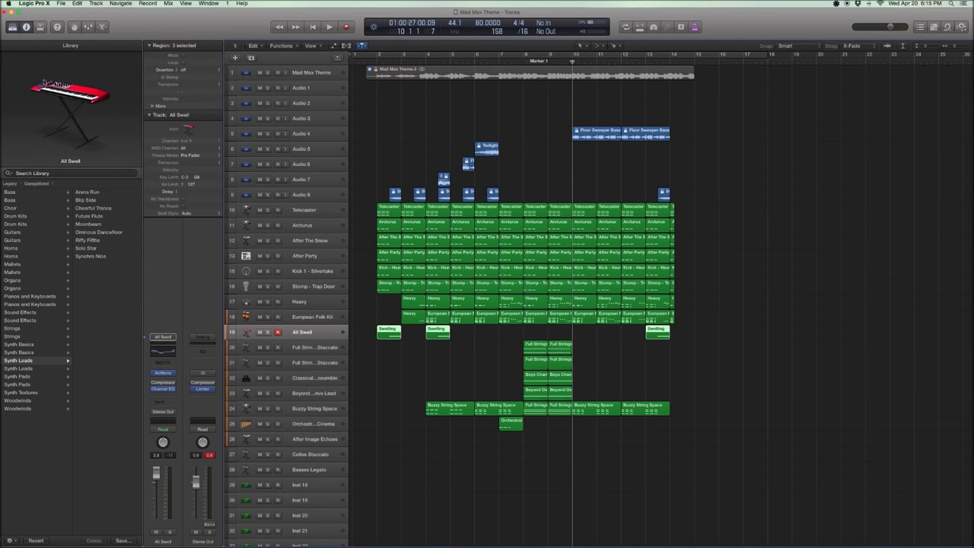
{"action": "left_click", "coordinate": [163, 389]}
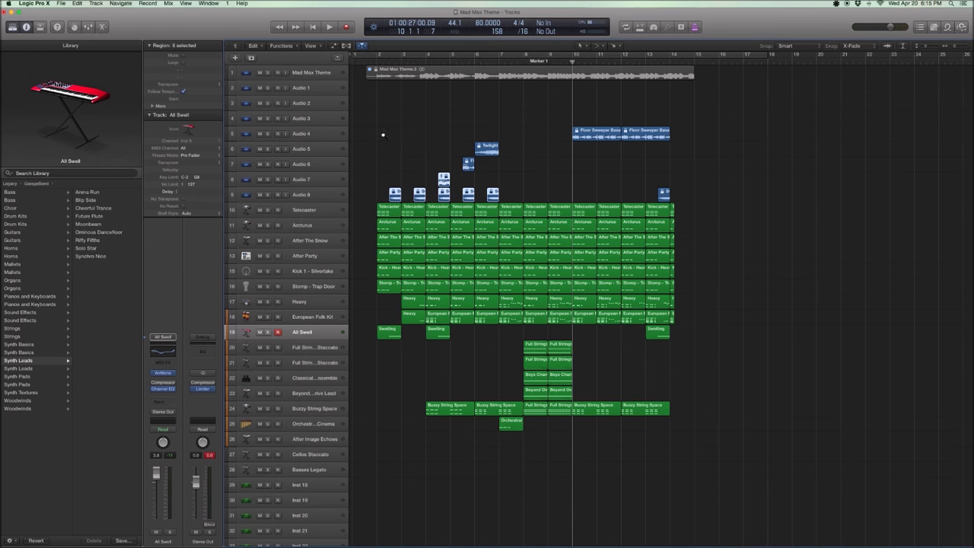
Zoom to the six sound-effect regions and audition Swell Swell.5 on its own
{"action": "left_click_drag", "start_coordinate": [378, 120], "coordinate": [572, 201]}
{"action": "key", "text": "z"}
{"action": "left_click", "coordinate": [495, 200]}
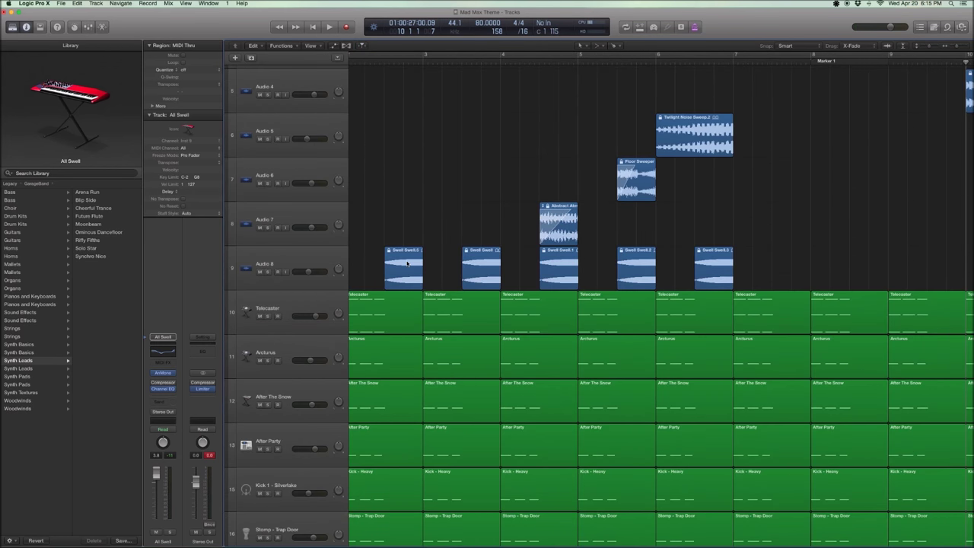
{"action": "left_click", "coordinate": [407, 263]}
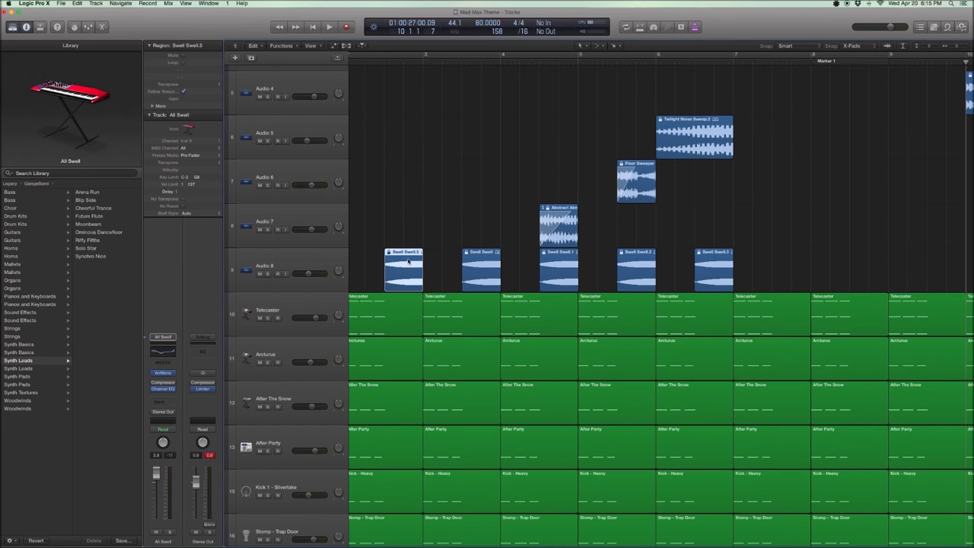
{"action": "key", "text": "ctrl+s"}
{"action": "key", "text": "space"}
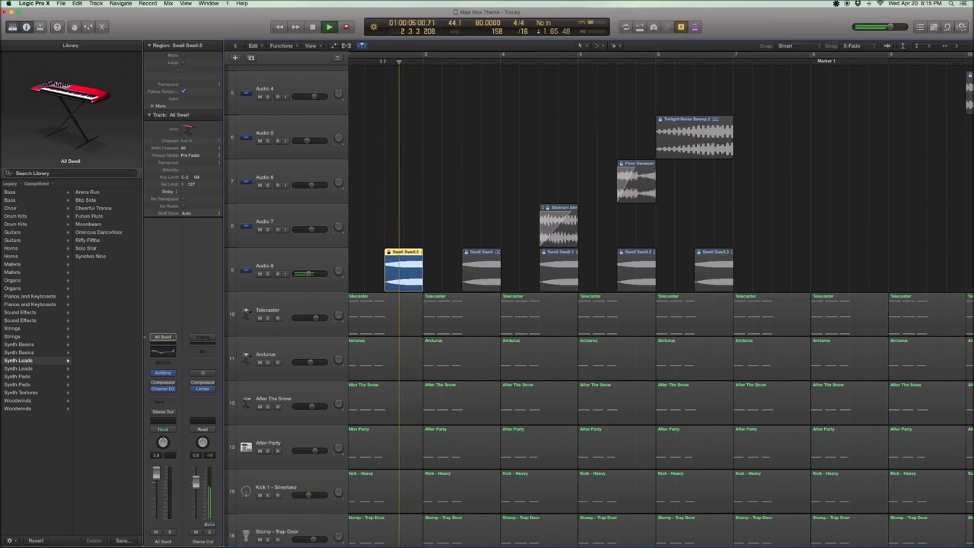
{"action": "key", "text": "space"}
{"action": "key", "text": "ctrl+s"}
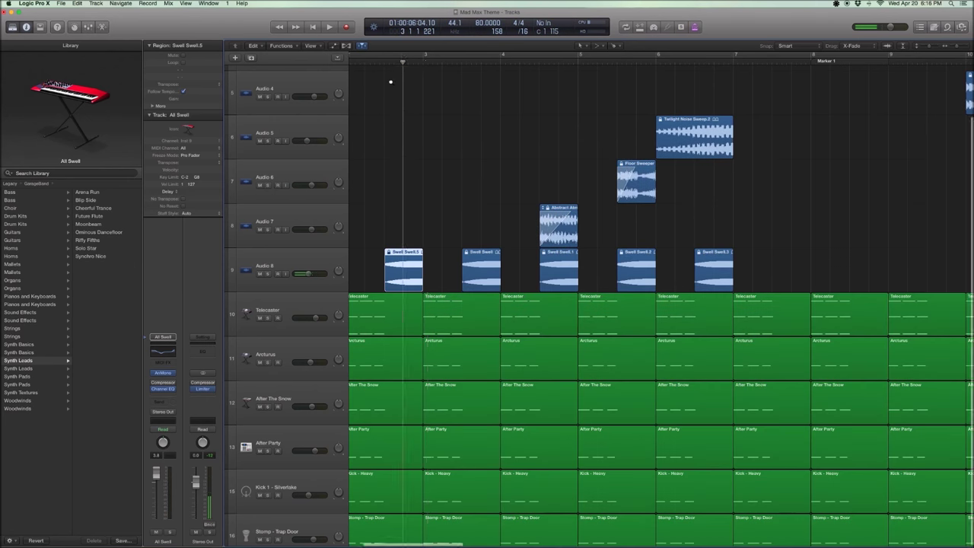
{"action": "key", "text": "z"}
Solo Swell Swell.5 with the first Swelling region, then play the arrangement from bar 2
{"action": "left_click", "coordinate": [390, 332], "text": "shift"}
{"action": "key", "text": "ctrl+s"}
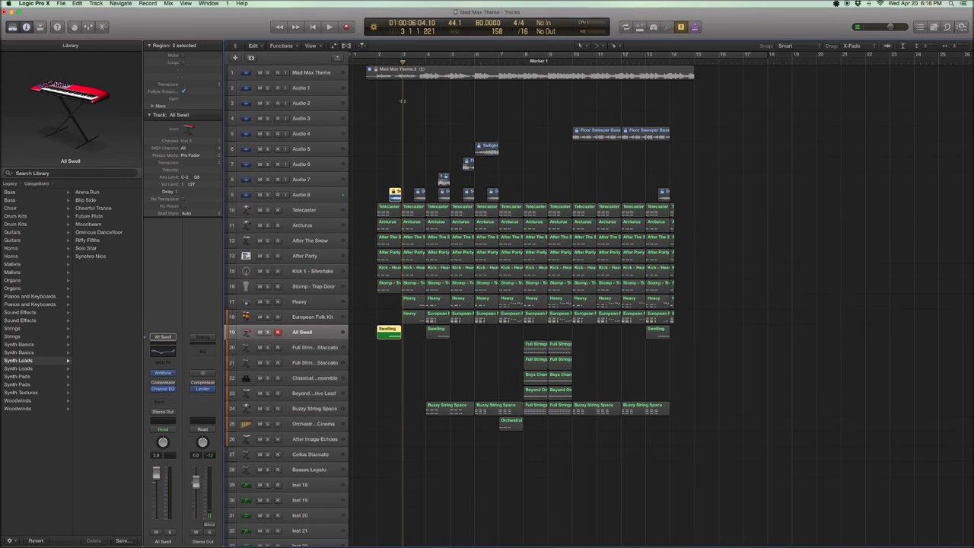
{"action": "key", "text": "space"}
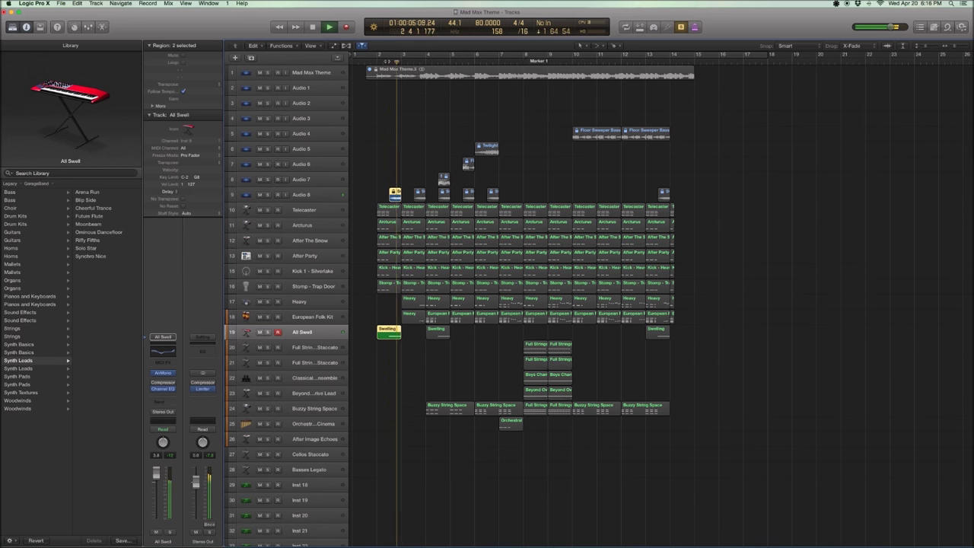
{"action": "key", "text": "space"}
{"action": "key", "text": "ctrl+s"}
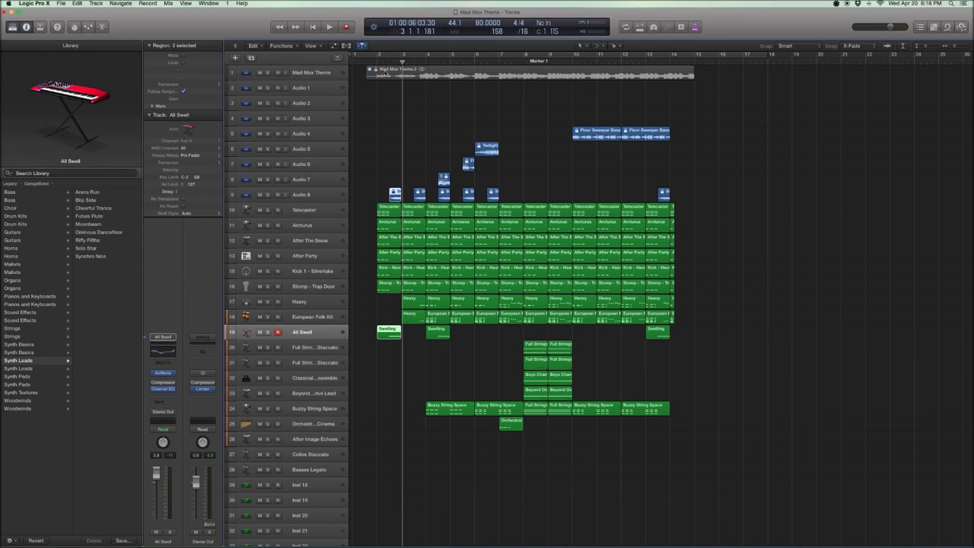
{"action": "key", "text": "Return"}
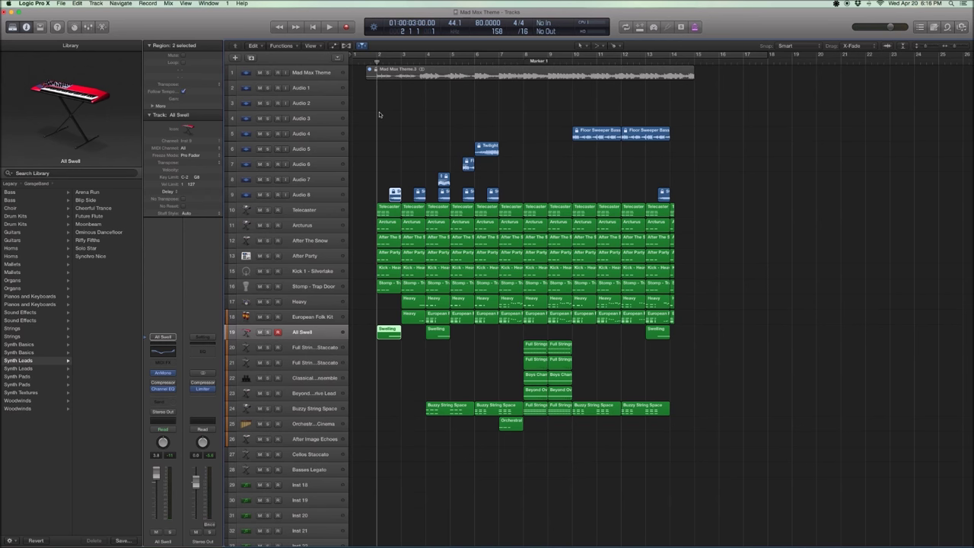
{"action": "key", "text": "space"}
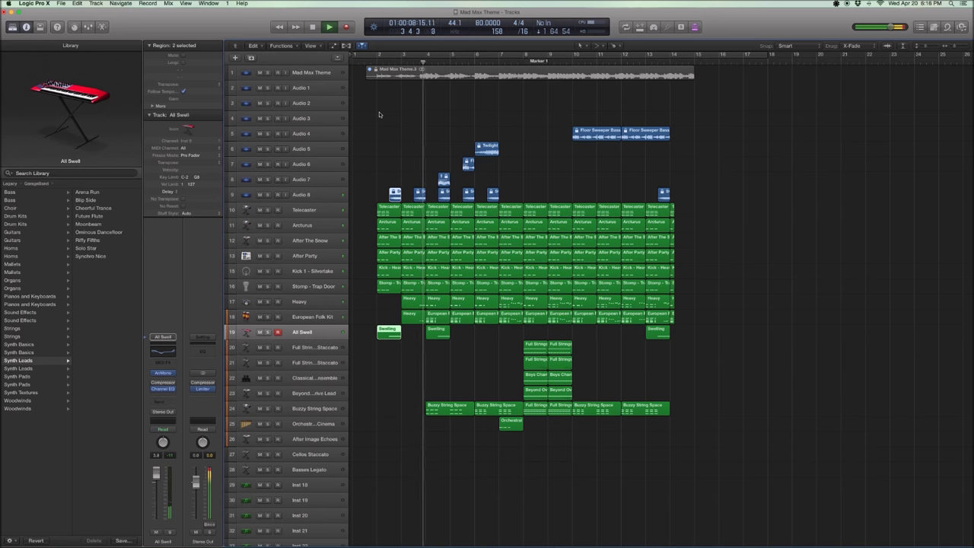
{"action": "key", "text": "space"}
{"action": "scroll", "coordinate": [412, 281], "scroll_direction": "down", "scroll_amount": 1}
{"action": "scroll", "coordinate": [432, 279], "scroll_direction": "down", "scroll_amount": 2}
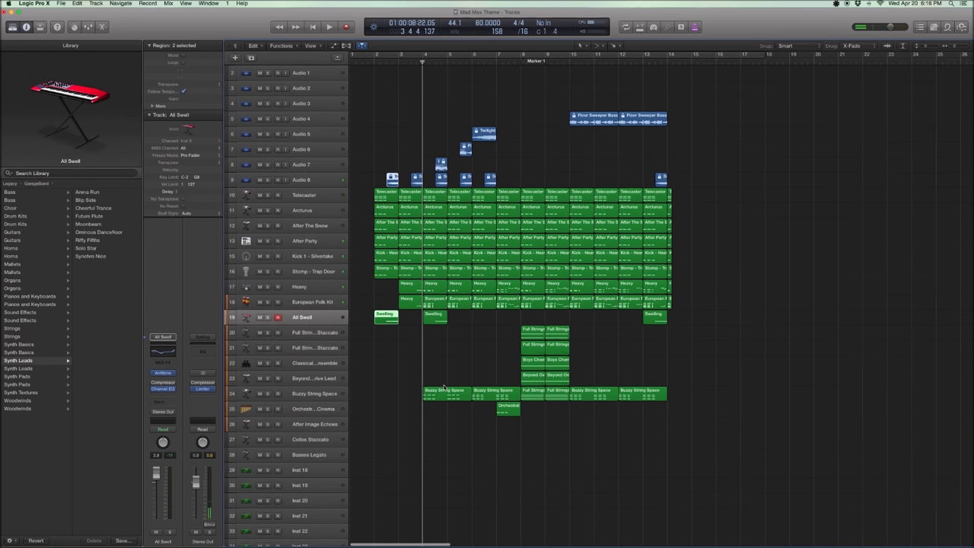
{"action": "left_click", "coordinate": [449, 393]}
{"action": "left_click", "coordinate": [342, 394]}
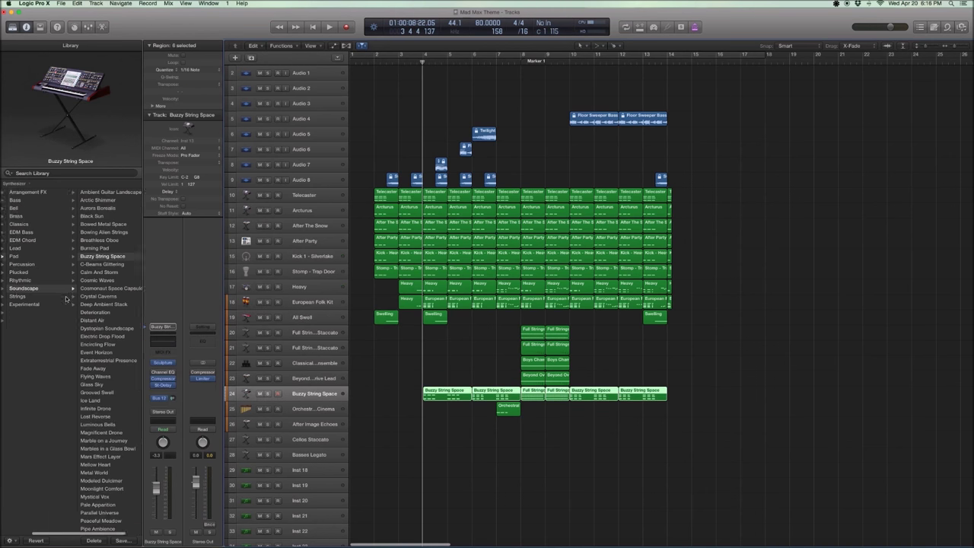
{"action": "scroll", "coordinate": [64, 297], "scroll_direction": "left", "scroll_amount": 3}
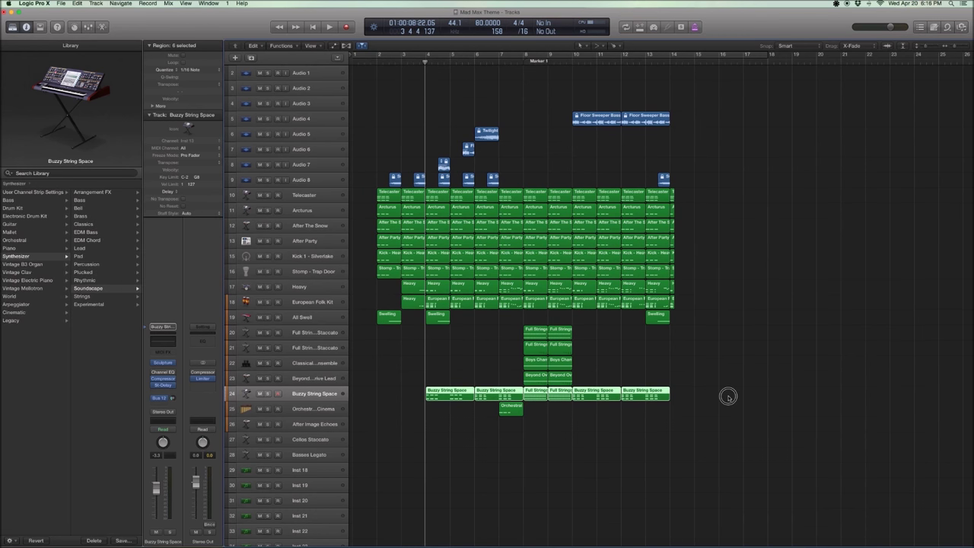
{"action": "left_click", "coordinate": [432, 400]}
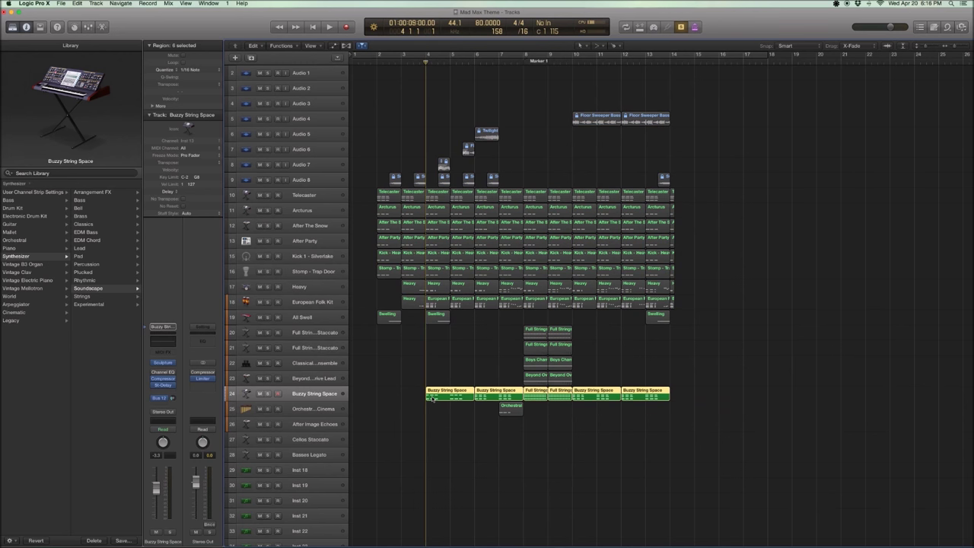
{"action": "key", "text": "space"}
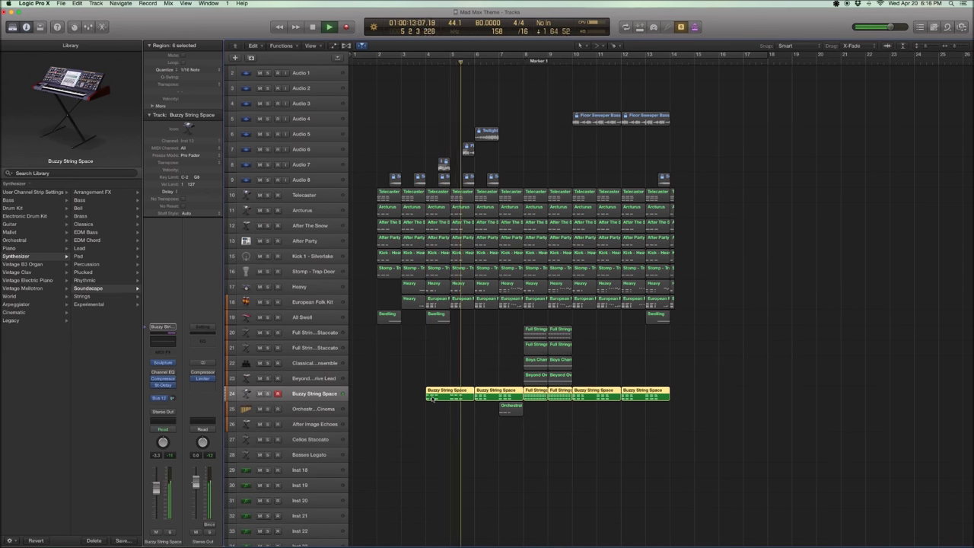
{"action": "key", "text": "space"}
{"action": "key", "text": "ctrl+s"}
{"action": "key", "text": "comma"}
{"action": "scroll", "coordinate": [406, 299], "scroll_direction": "down", "scroll_amount": 1}
Select track 25's Orchestral Drum Cinema region and locate its patch in 09 Surround Orchestral
{"action": "left_click", "coordinate": [324, 303]}
{"action": "left_click", "coordinate": [312, 287]}
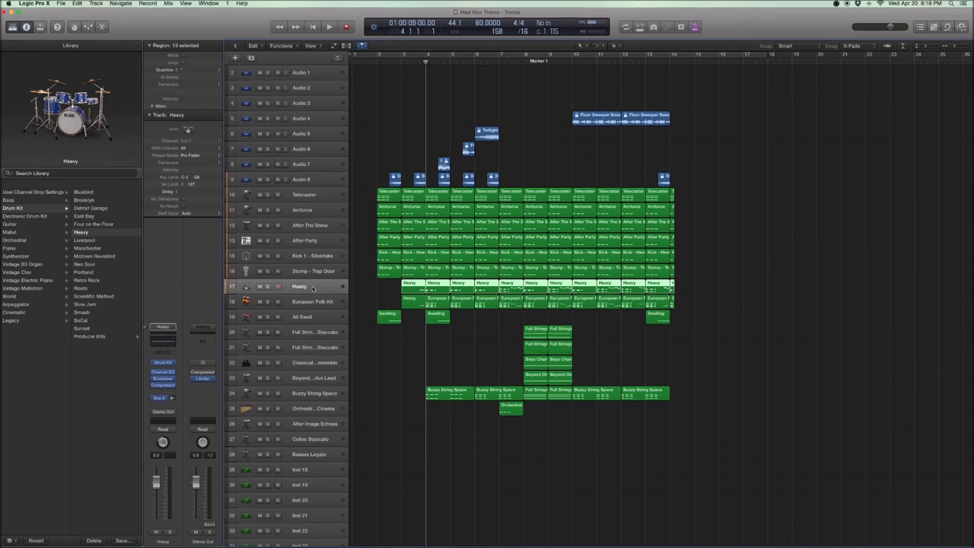
{"action": "left_click", "coordinate": [502, 347]}
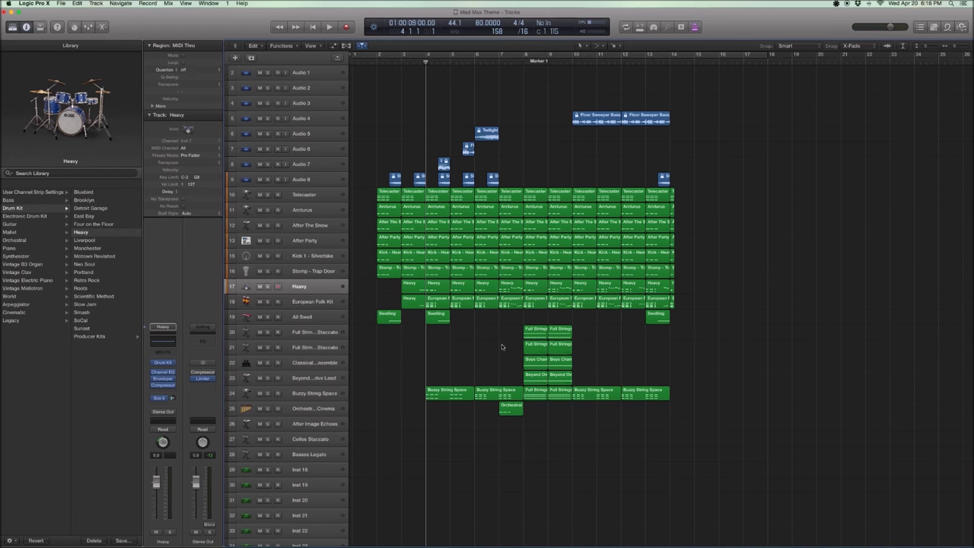
{"action": "left_click", "coordinate": [506, 408]}
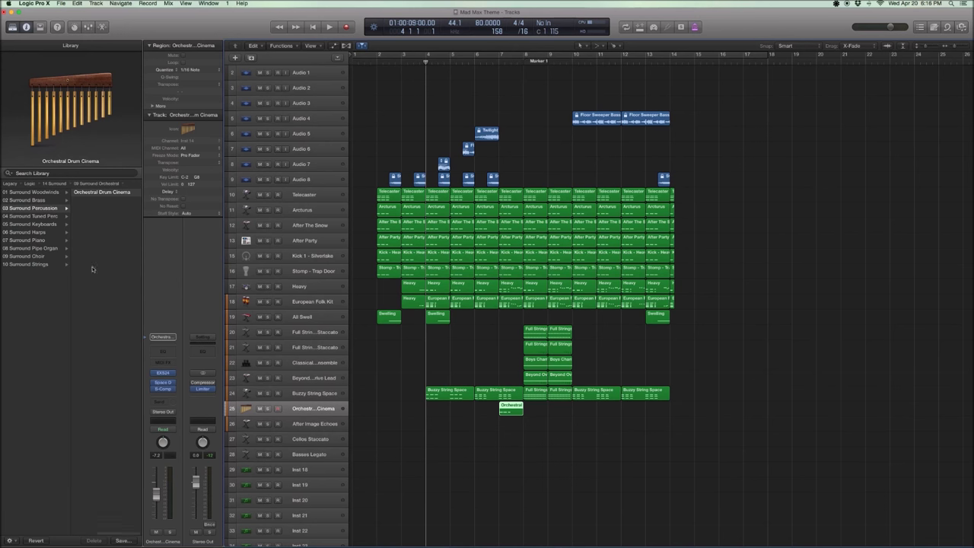
{"action": "key", "text": "Left"}
{"action": "key", "text": "Left"}
{"action": "key", "text": "Left"}
{"action": "key", "text": "Left"}
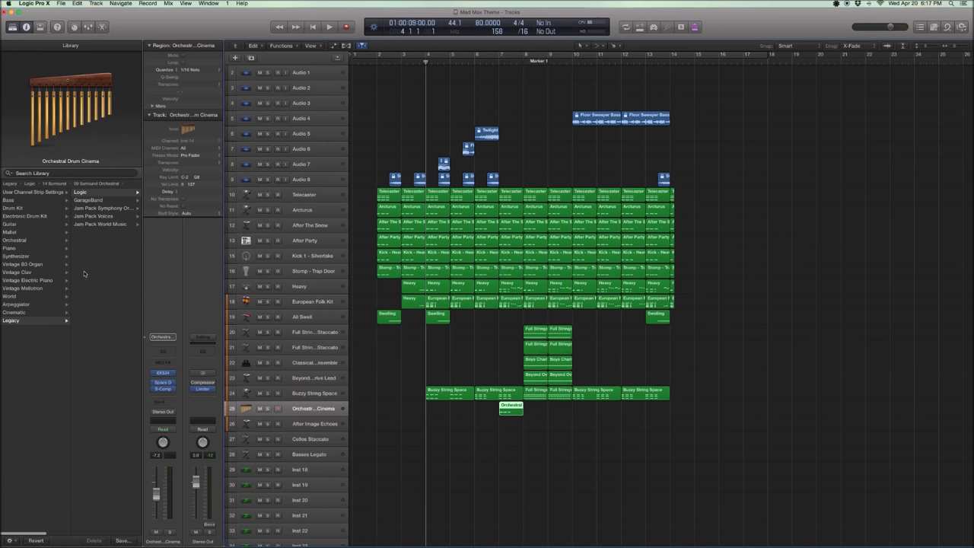
{"action": "key", "text": "Right"}
{"action": "key", "text": "Right"}
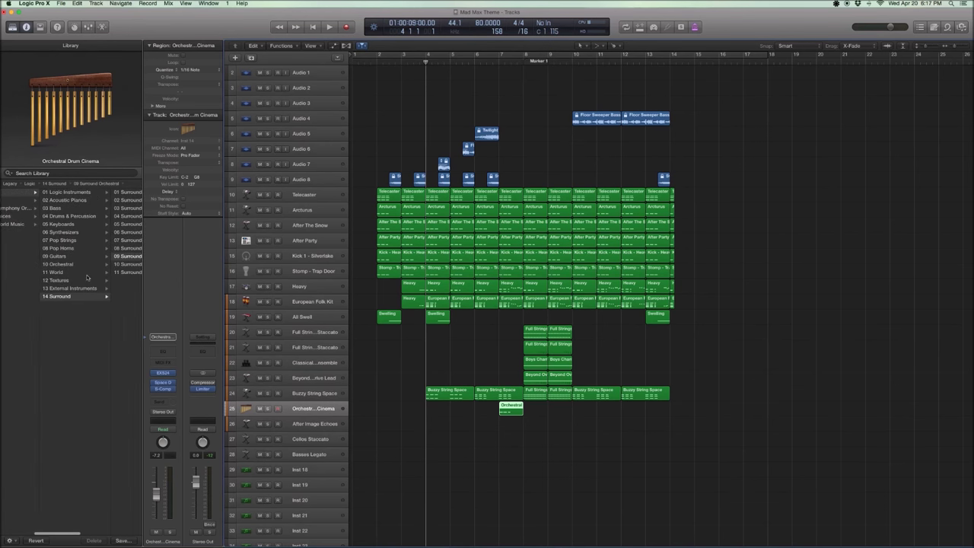
{"action": "key", "text": "Right"}
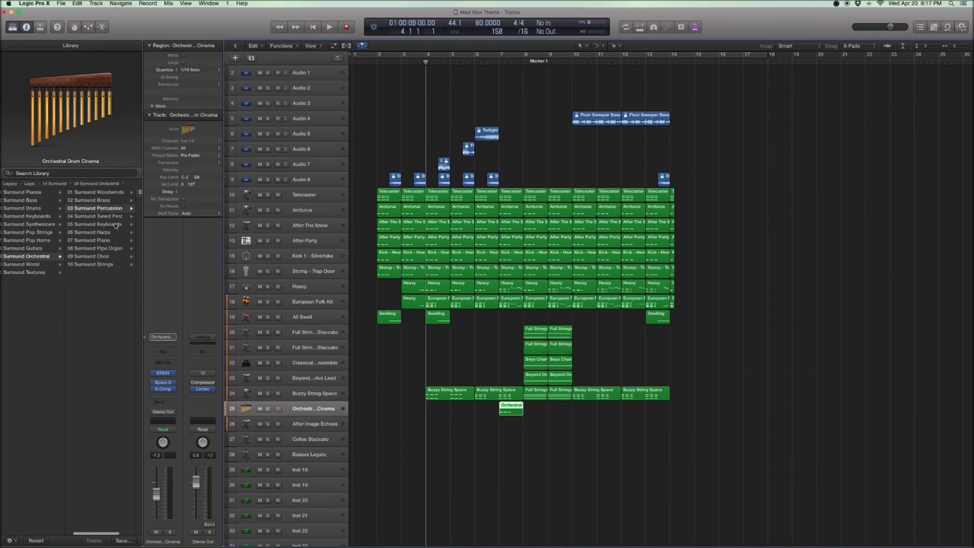
{"action": "key", "text": "Right"}
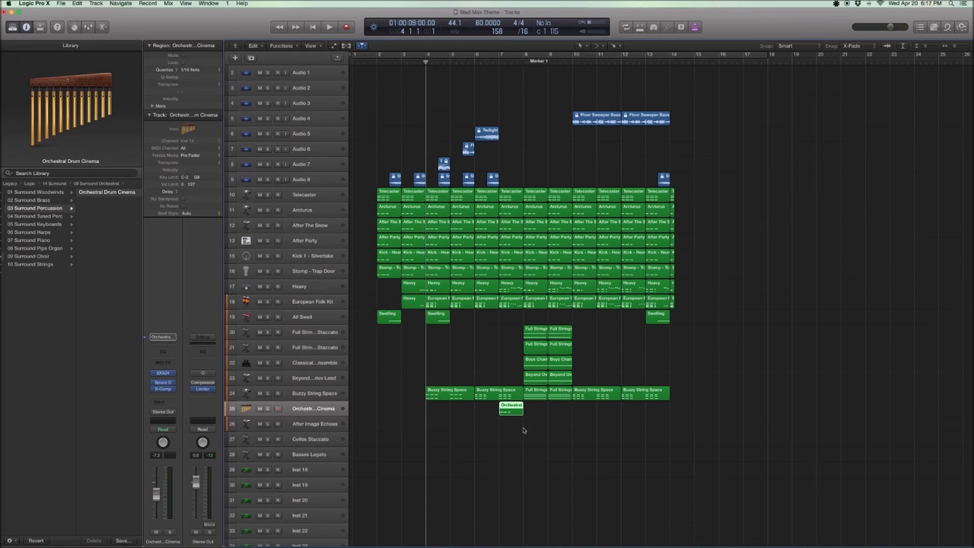
Play the Orchestral Drum Cinema hit soloed from bar 7, then unsolo it
{"action": "left_click", "coordinate": [499, 56]}
{"action": "left_click", "coordinate": [511, 408]}
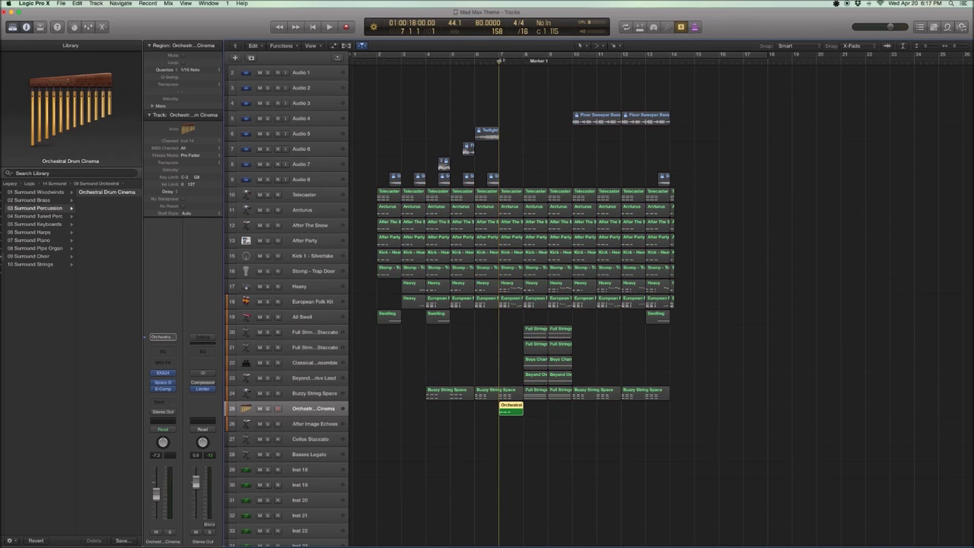
{"action": "key", "text": "space"}
{"action": "key", "text": "space"}
{"action": "key", "text": "super+a"}
{"action": "key", "text": "space"}
{"action": "key", "text": "space"}
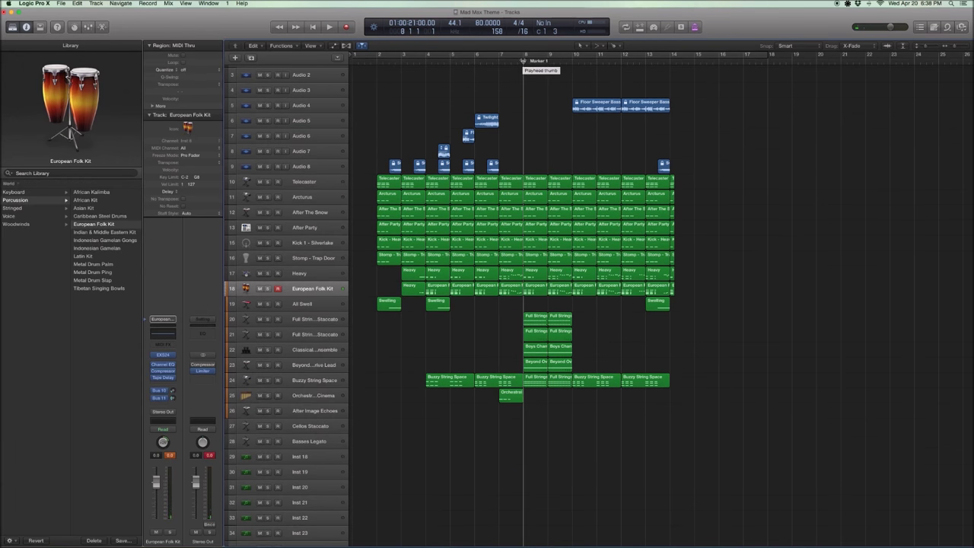
Zoom to tracks 17–27 and open both Full Strings Staccato regions in the Piano Roll
{"action": "left_click_drag", "start_coordinate": [641, 423], "coordinate": [488, 296]}
{"action": "left_click", "coordinate": [322, 226]}
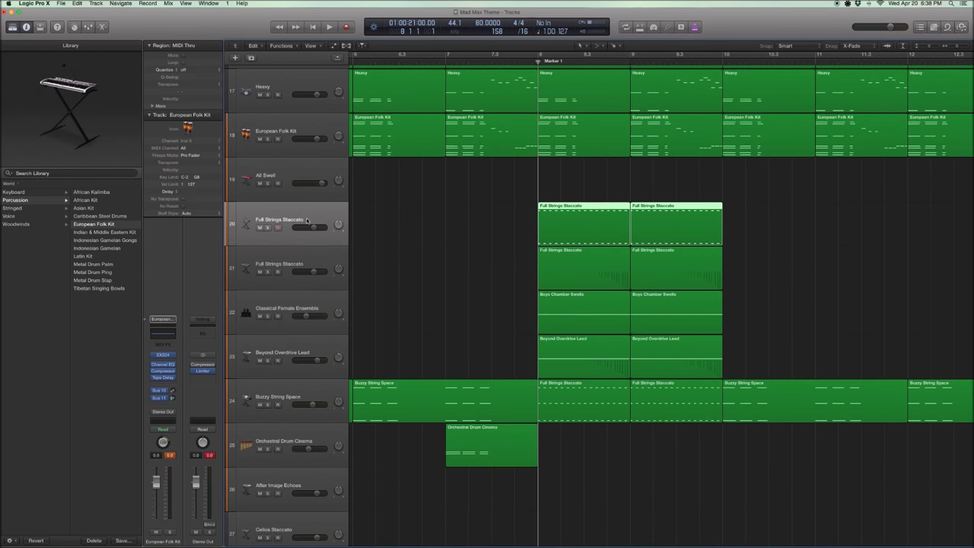
{"action": "scroll", "coordinate": [309, 220], "scroll_direction": "up", "scroll_amount": 1}
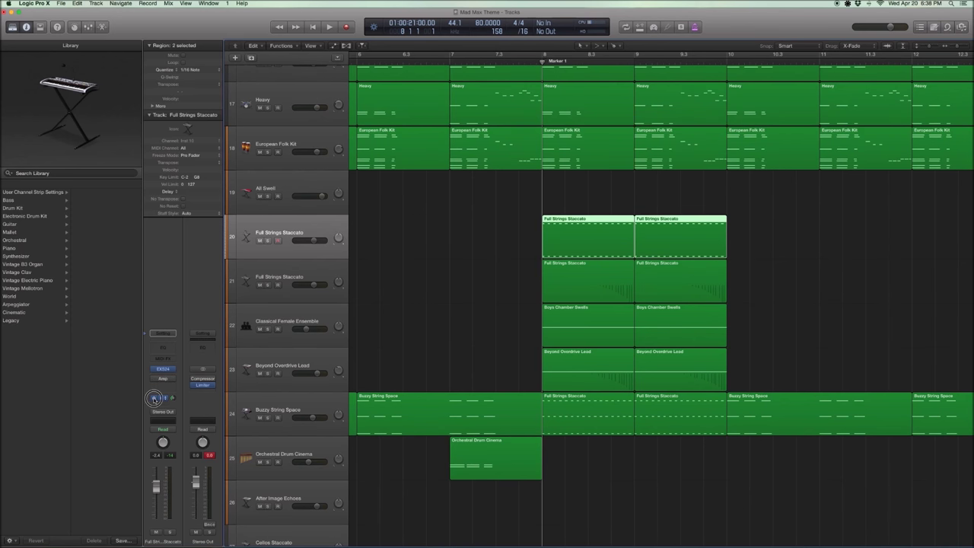
{"action": "scroll", "coordinate": [446, 244], "scroll_direction": "right", "scroll_amount": 1}
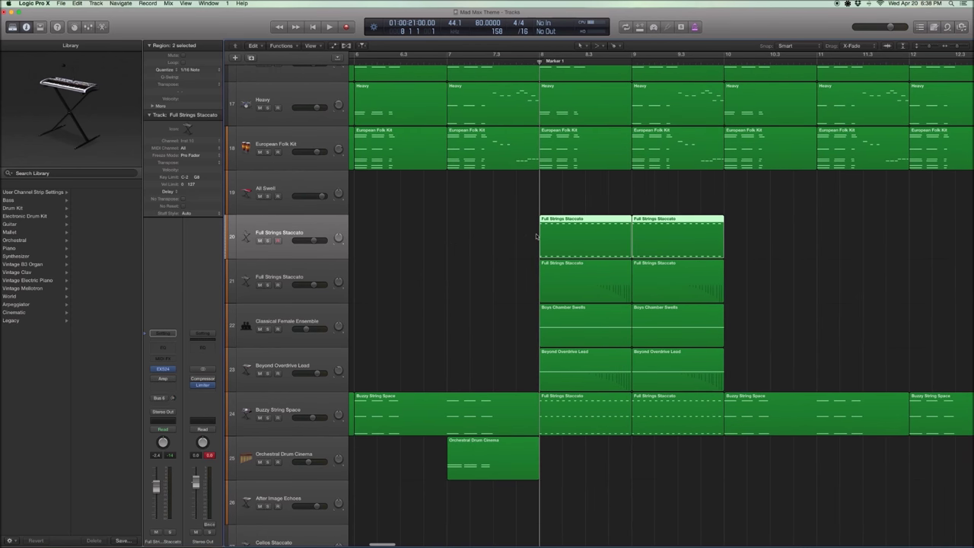
{"action": "scroll", "coordinate": [562, 234], "scroll_direction": "right", "scroll_amount": 5}
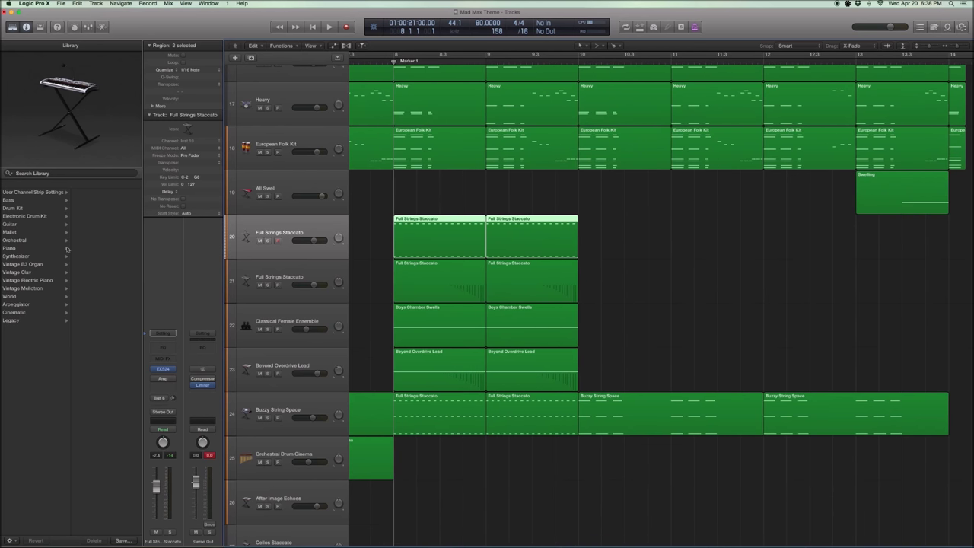
{"action": "scroll", "coordinate": [58, 324], "scroll_direction": "left", "scroll_amount": 2}
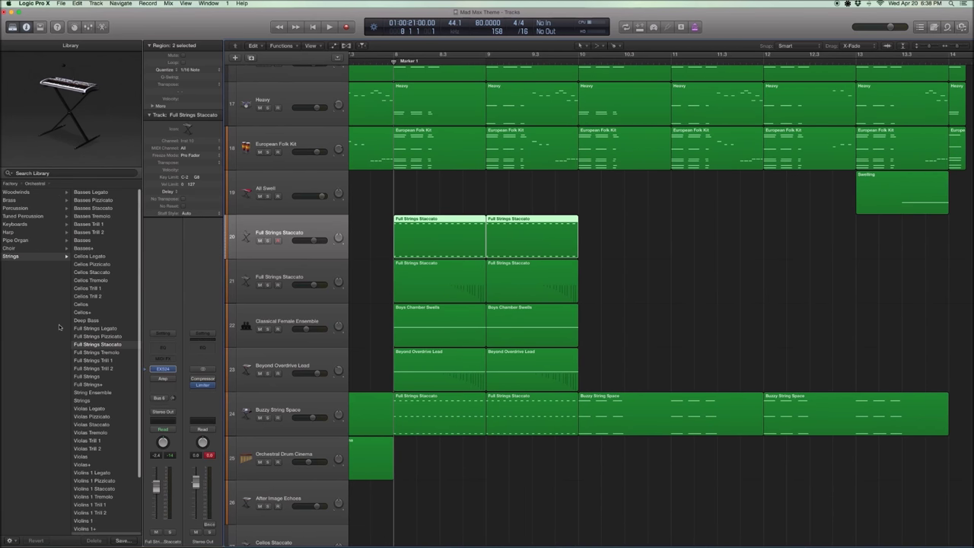
{"action": "scroll", "coordinate": [47, 312], "scroll_direction": "right", "scroll_amount": 3}
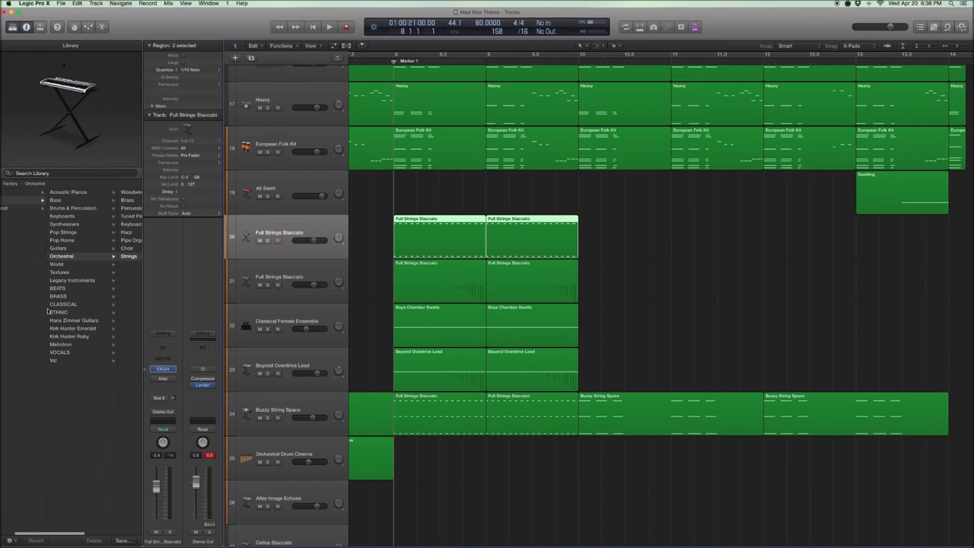
{"action": "left_click", "coordinate": [120, 345]}
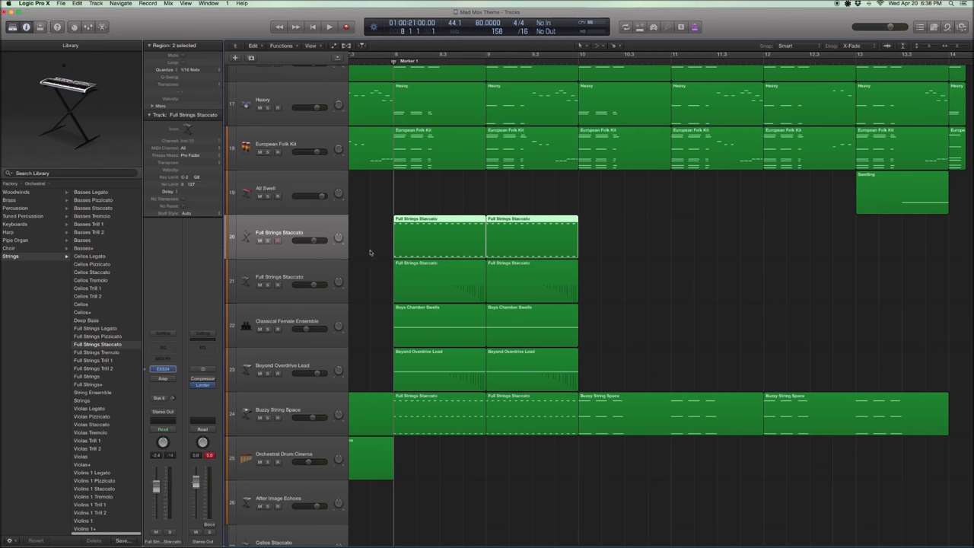
{"action": "double_click", "coordinate": [428, 232]}
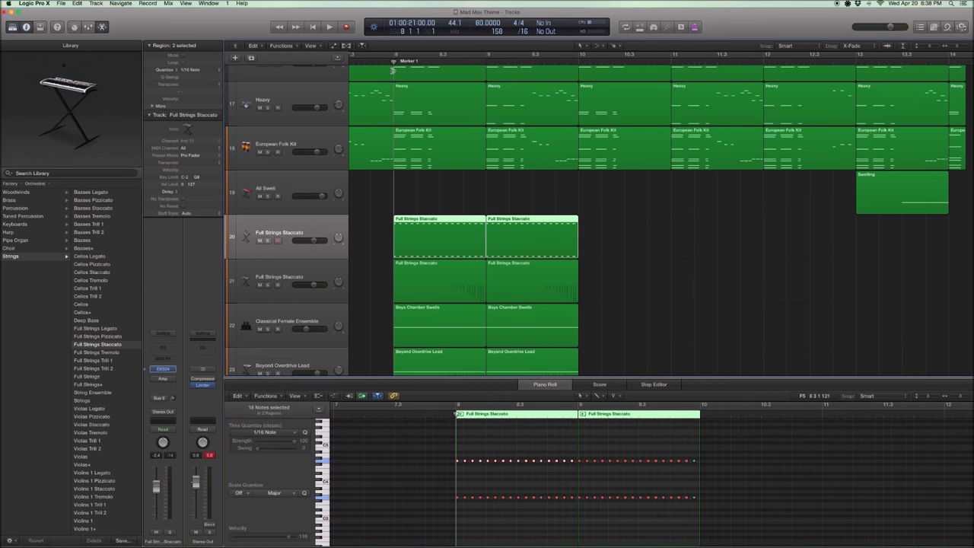
Play the Full Strings Staccato regions soloed, return to Marker 1, and open its Amp Designer
{"action": "key", "text": "space"}
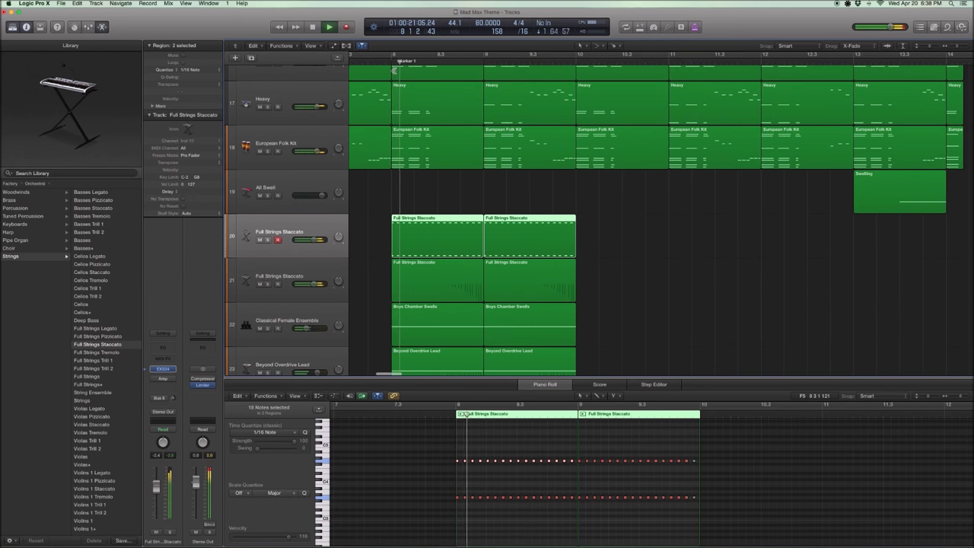
{"action": "key", "text": "ctrl+s"}
{"action": "key", "text": "space"}
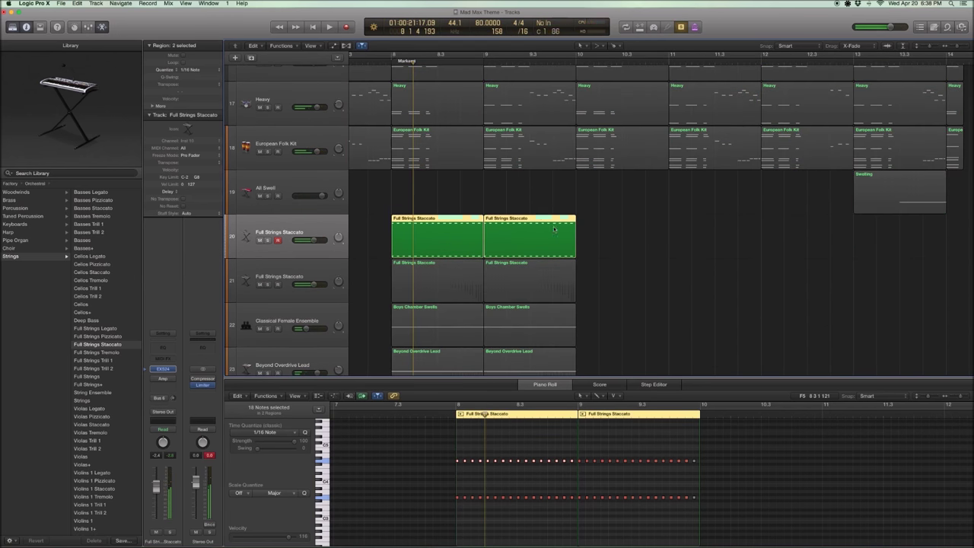
{"action": "key", "text": "space"}
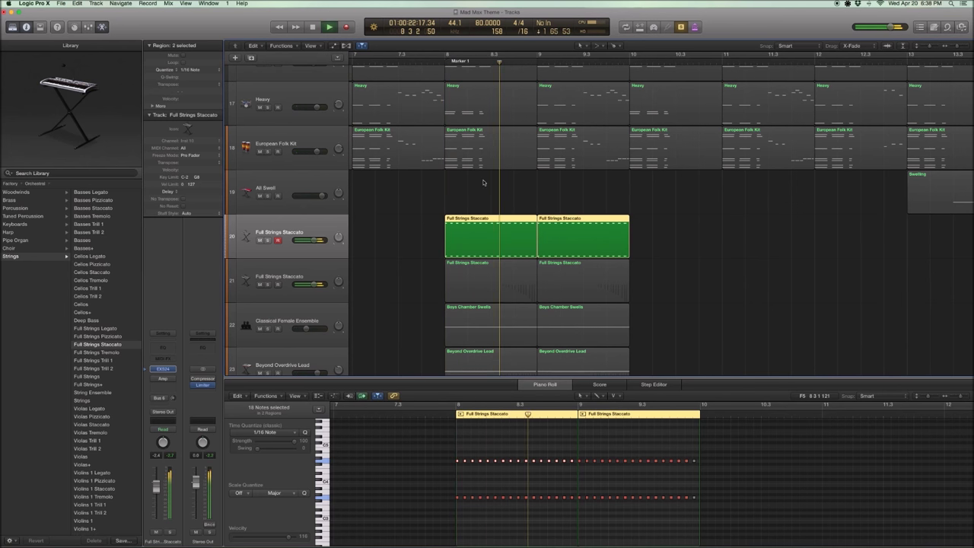
{"action": "key", "text": "space"}
{"action": "key", "text": "alt+comma"}
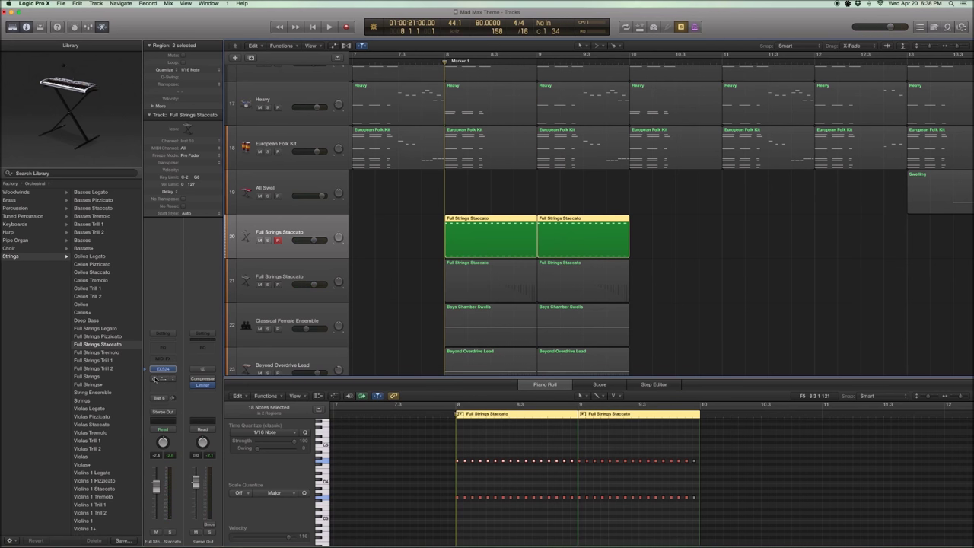
{"action": "left_click", "coordinate": [162, 378]}
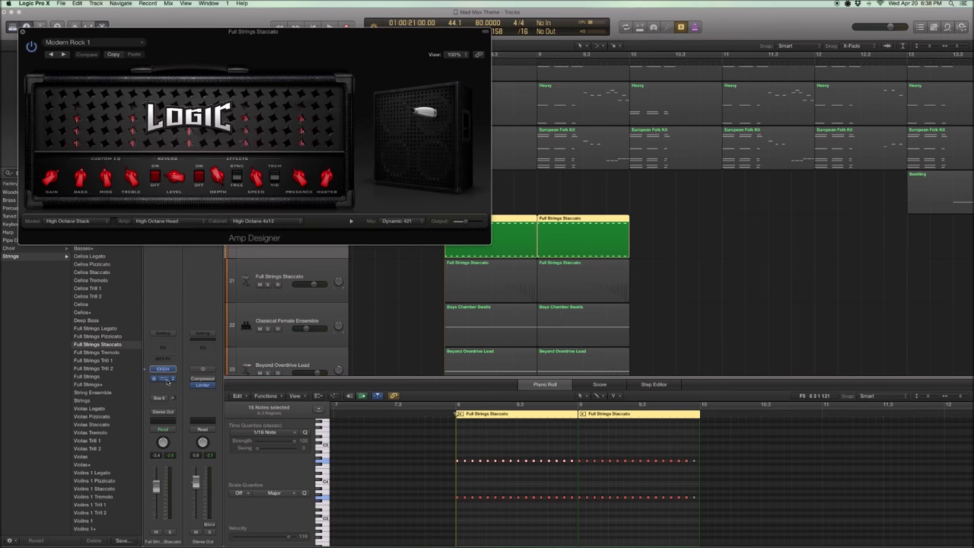
{"action": "left_click_drag", "start_coordinate": [170, 34], "coordinate": [184, 29]}
{"action": "left_click", "coordinate": [155, 37]}
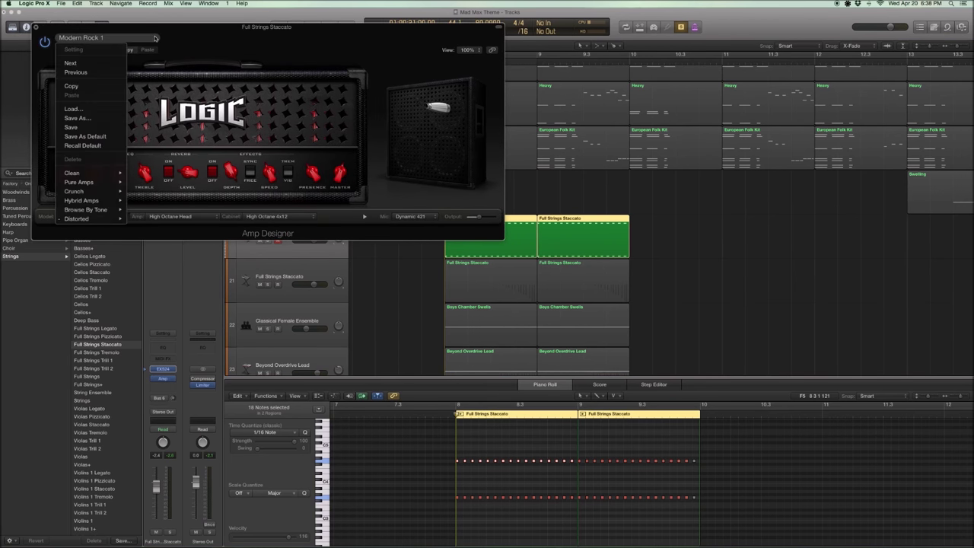
{"action": "mouse_move", "coordinate": [93, 222]}
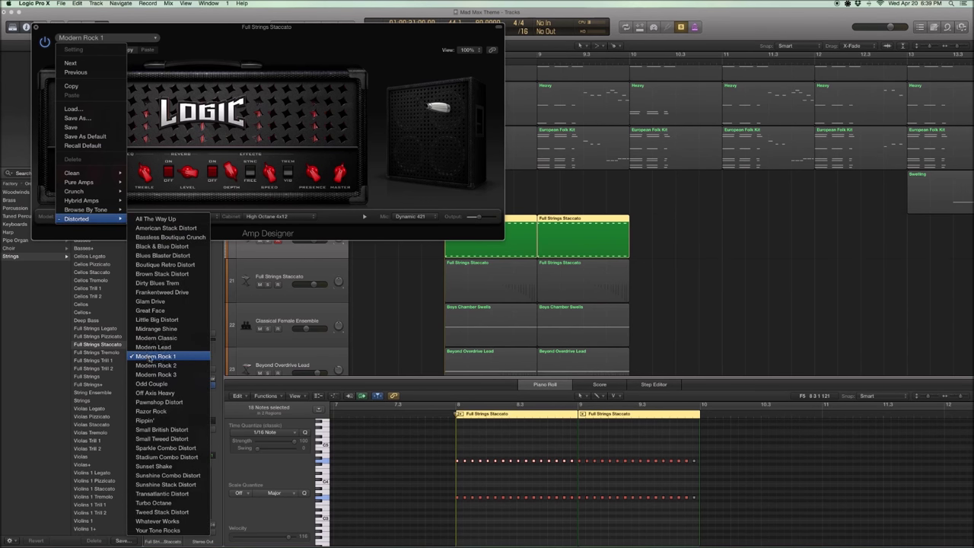
{"action": "left_click", "coordinate": [36, 28]}
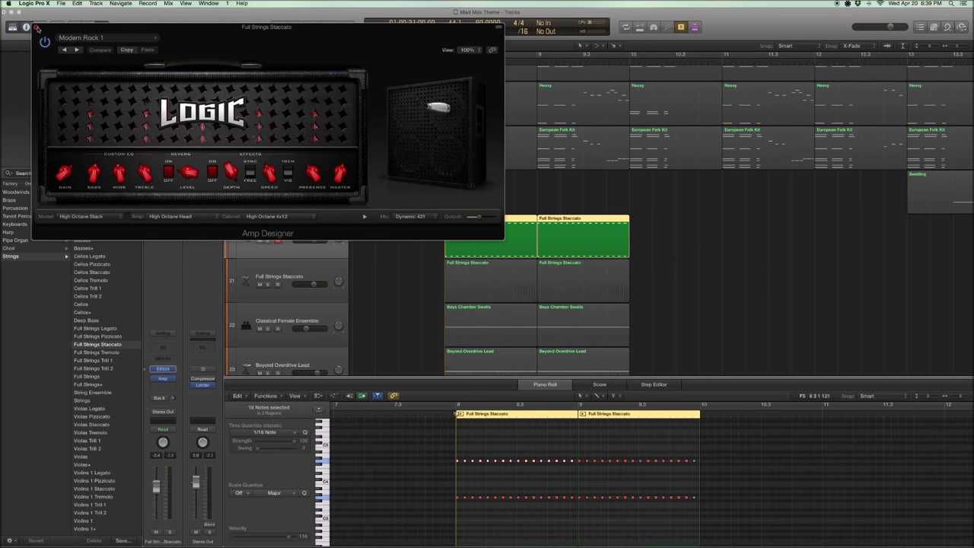
{"action": "left_click", "coordinate": [36, 27]}
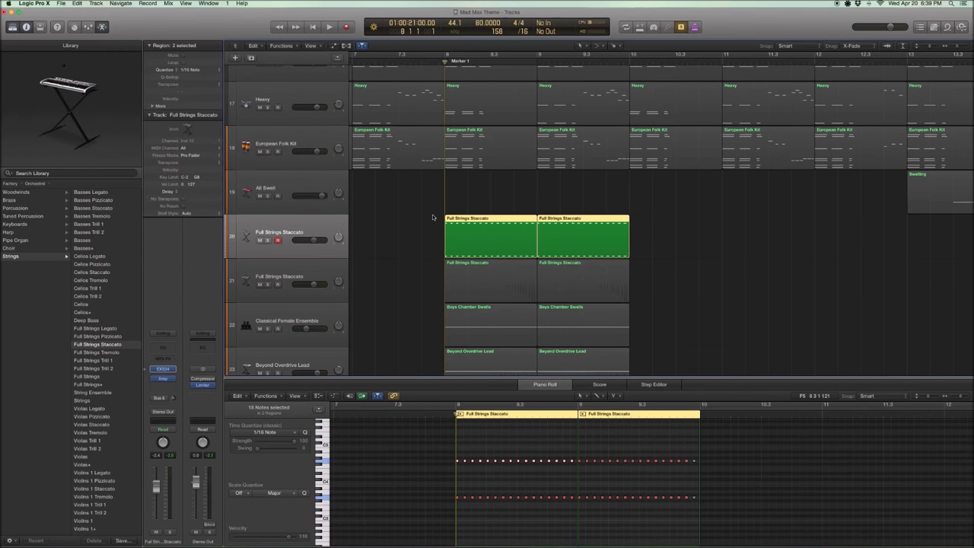
Play the soloed strings from bar 8 twice, returning the playhead to bar 8
{"action": "key", "text": "space"}
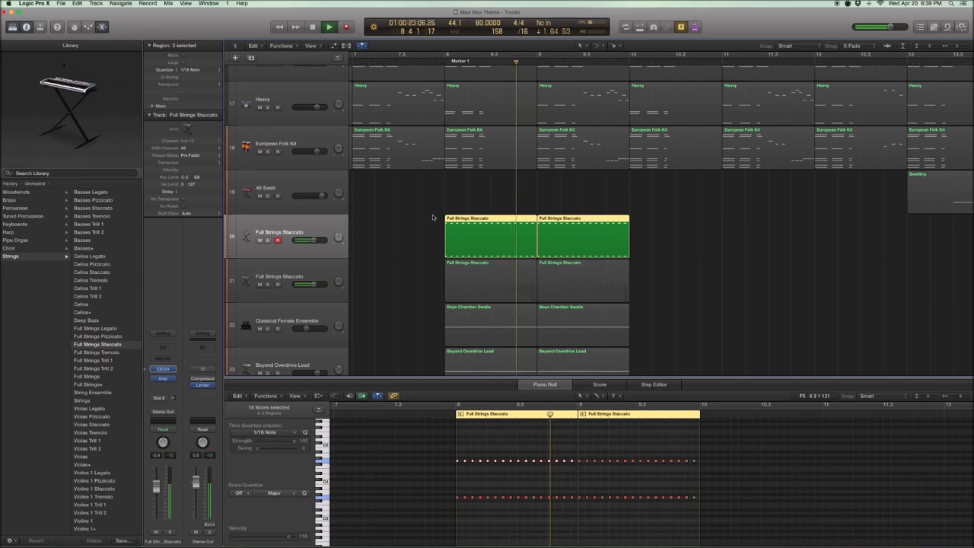
{"action": "key", "text": "space"}
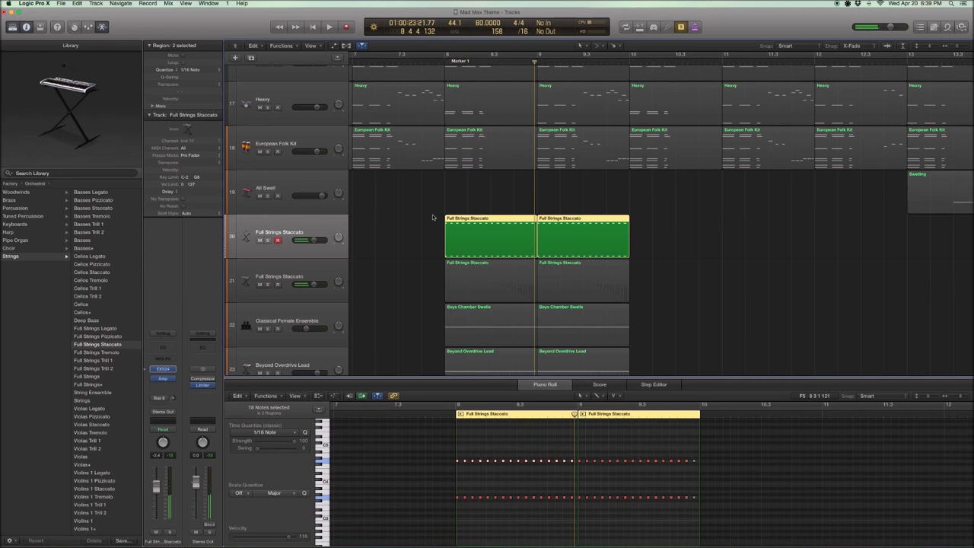
{"action": "key", "text": "shift+Return"}
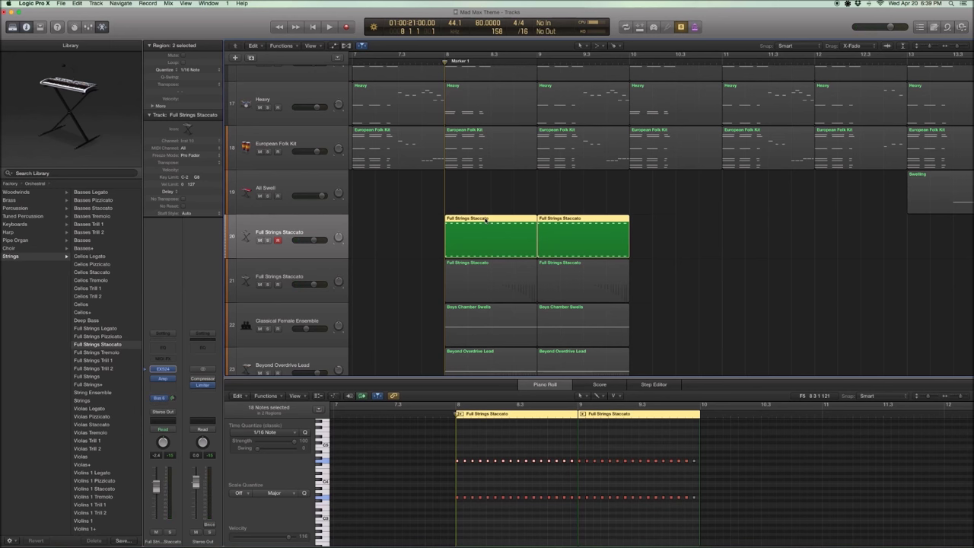
{"action": "key", "text": "space"}
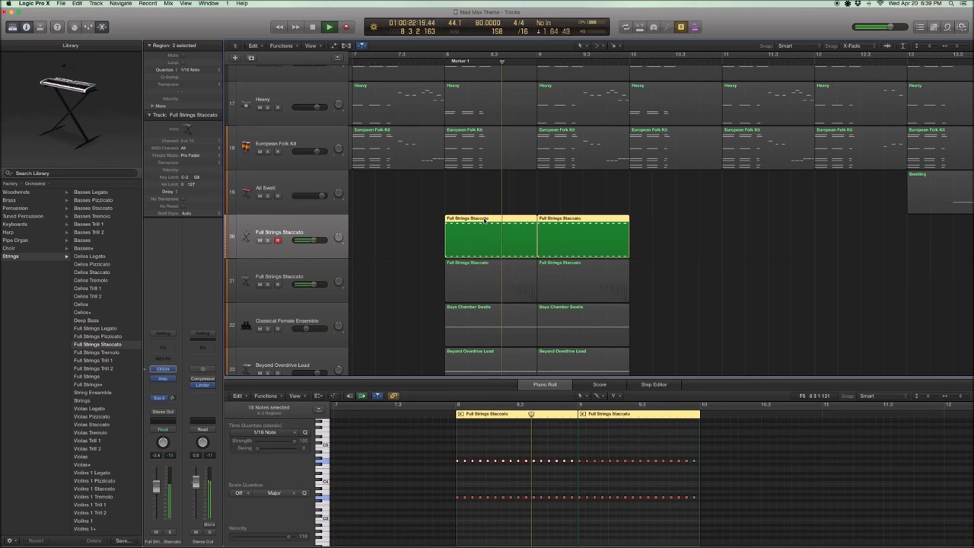
{"action": "key", "text": "space"}
{"action": "key", "text": "comma"}
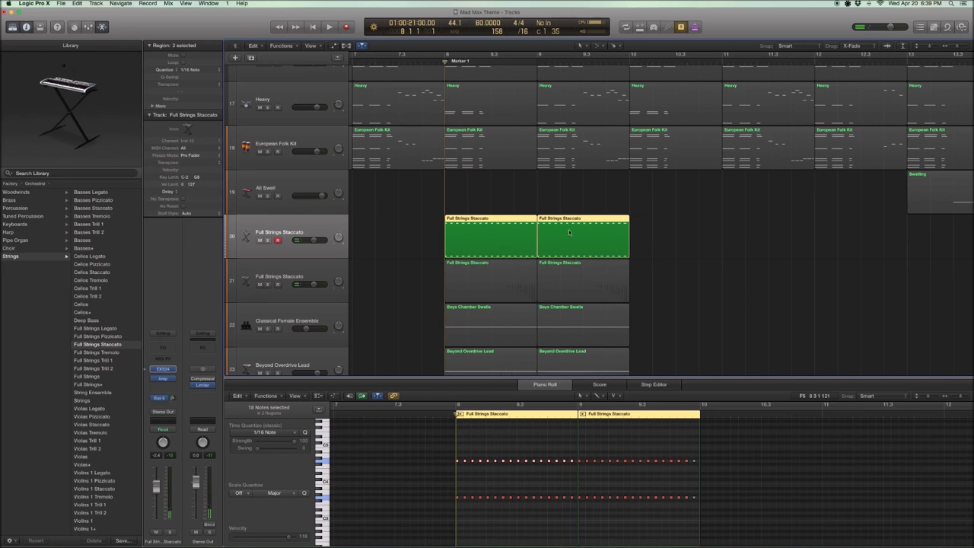
Play all four Full Strings Staccato regions to bar 10, unsolo, and select Boys Chamber Swells
{"action": "left_click_drag", "start_coordinate": [674, 272], "coordinate": [557, 242]}
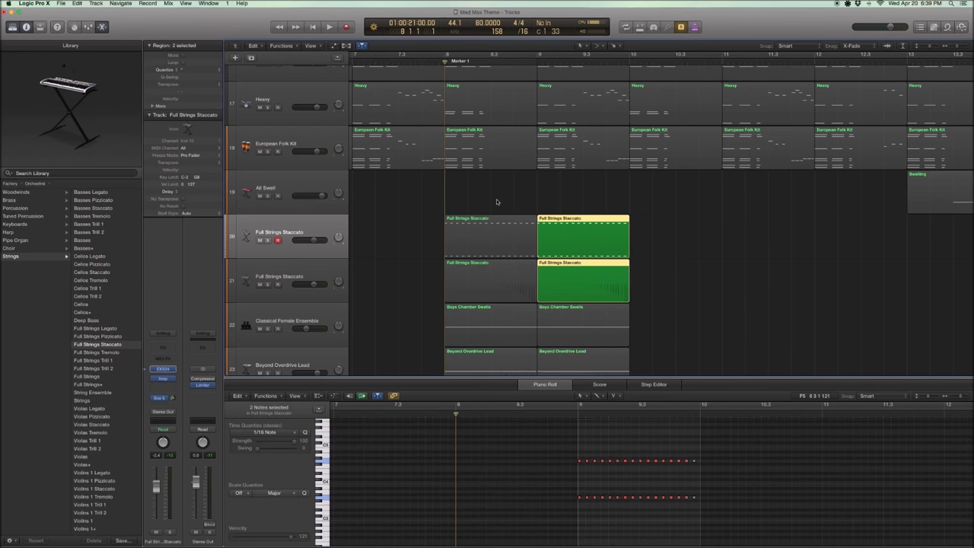
{"action": "left_click_drag", "start_coordinate": [496, 201], "coordinate": [605, 284]}
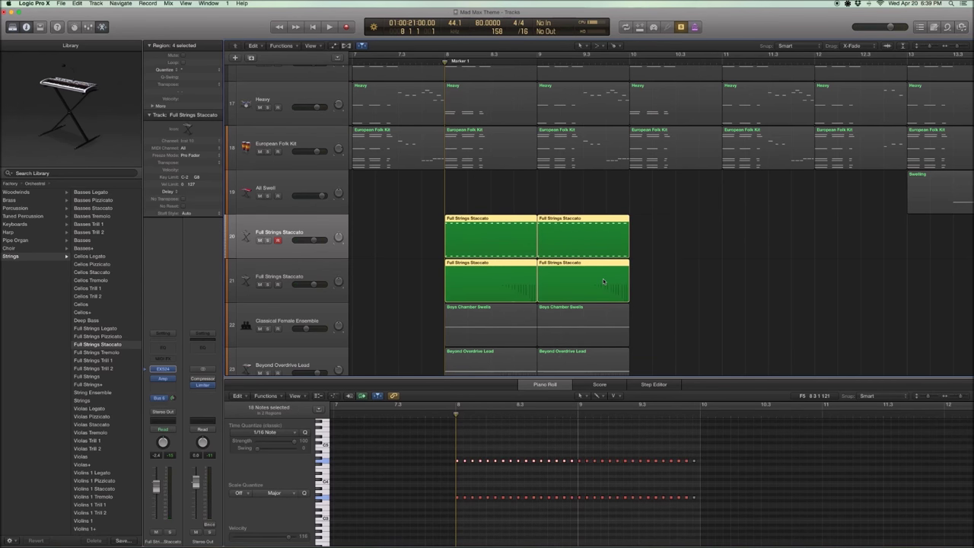
{"action": "key", "text": "space"}
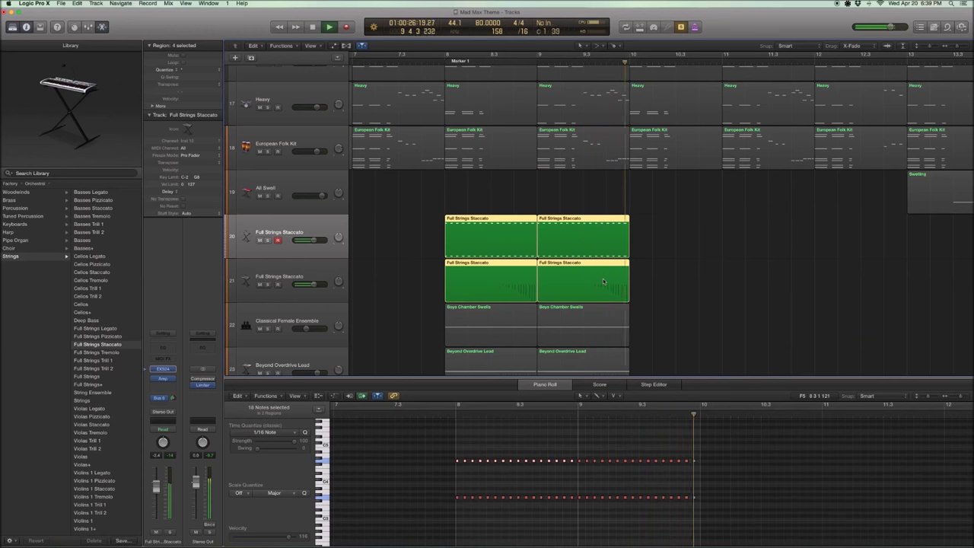
{"action": "key", "text": "space"}
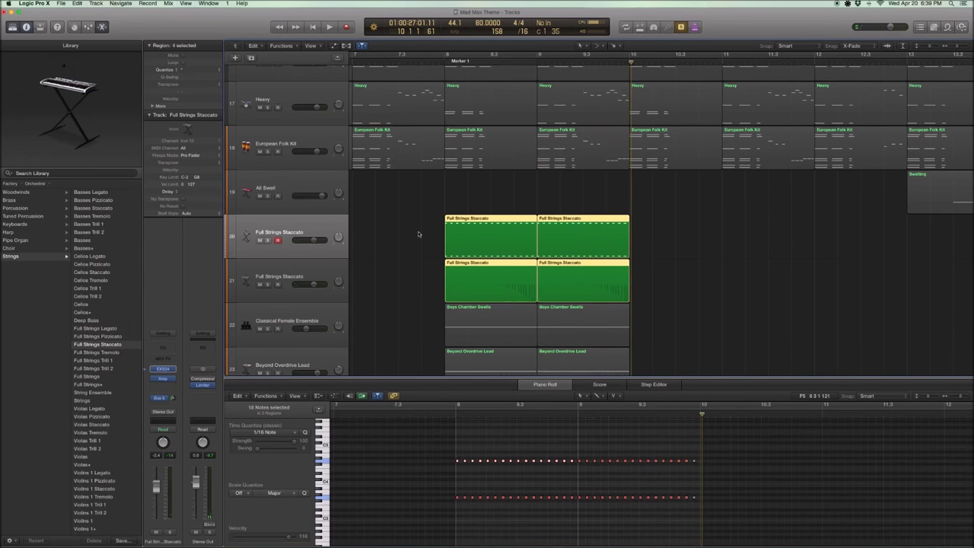
{"action": "key", "text": "ctrl+s"}
{"action": "scroll", "coordinate": [419, 229], "scroll_direction": "down", "scroll_amount": 5}
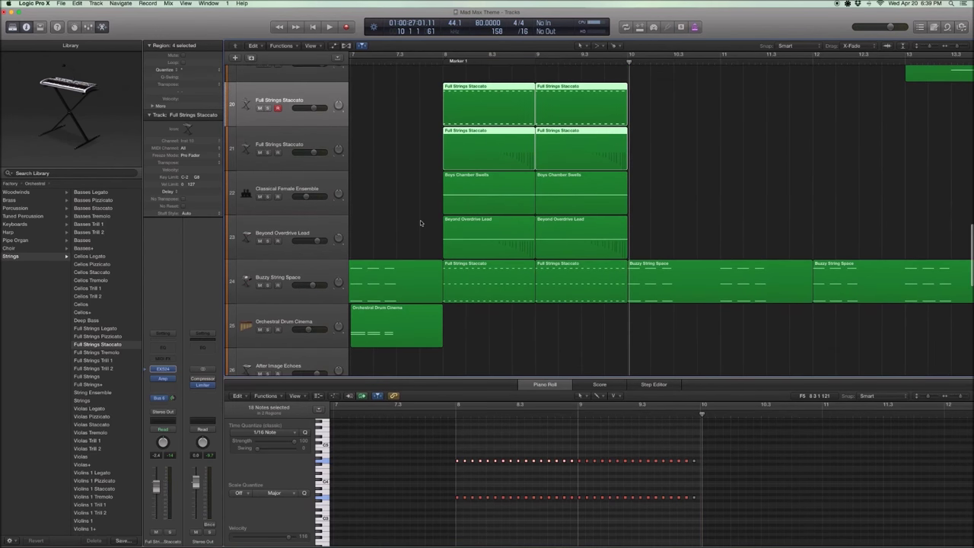
{"action": "left_click_drag", "start_coordinate": [688, 198], "coordinate": [359, 193]}
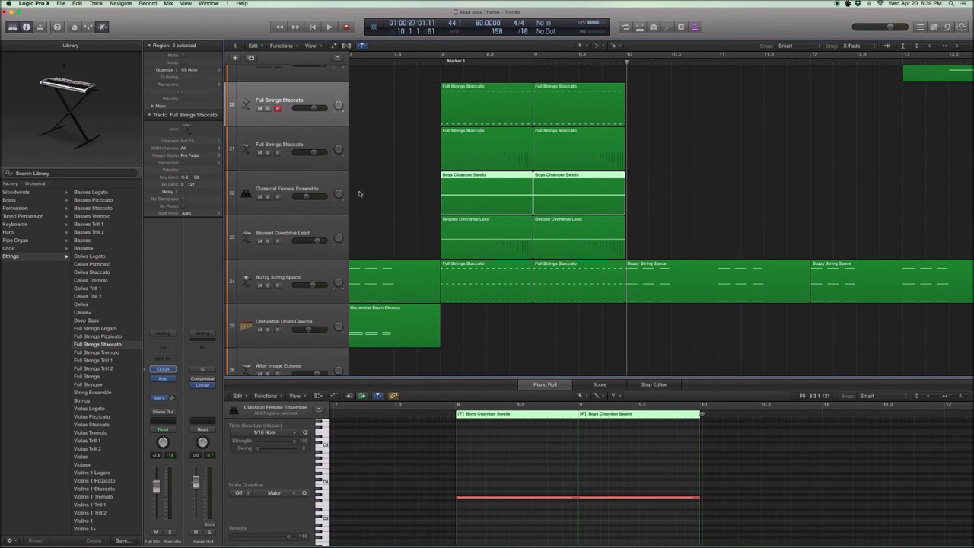
Browse the Legacy Jam Pack Voices Choir patches for the Classical Female Ensemble track
{"action": "left_click", "coordinate": [282, 198]}
{"action": "left_click", "coordinate": [92, 275]}
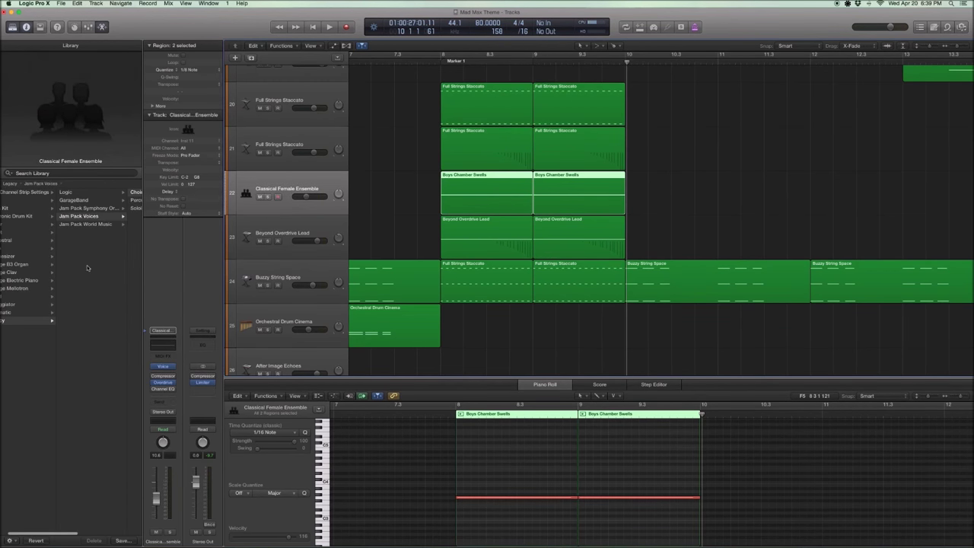
{"action": "left_click", "coordinate": [116, 192]}
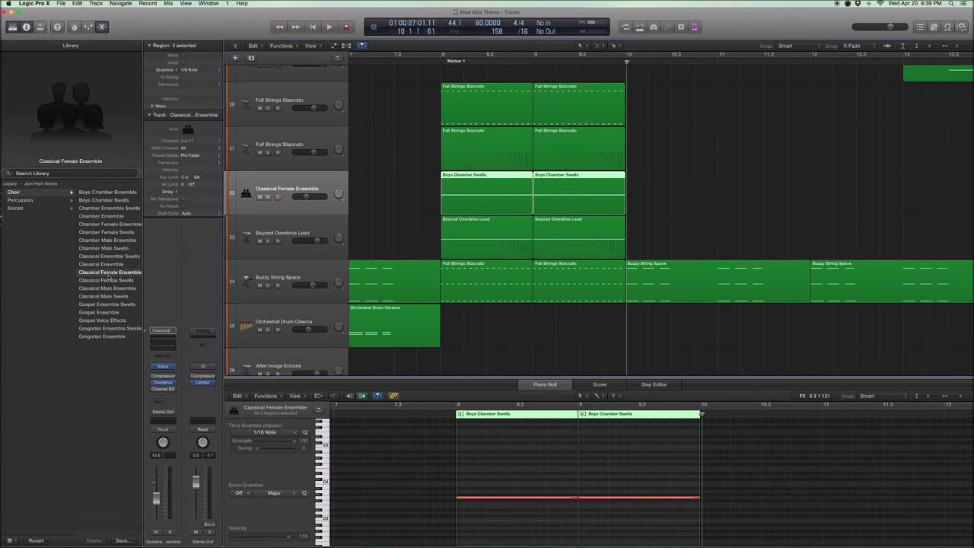
{"action": "scroll", "coordinate": [479, 246], "scroll_direction": "left", "scroll_amount": 1}
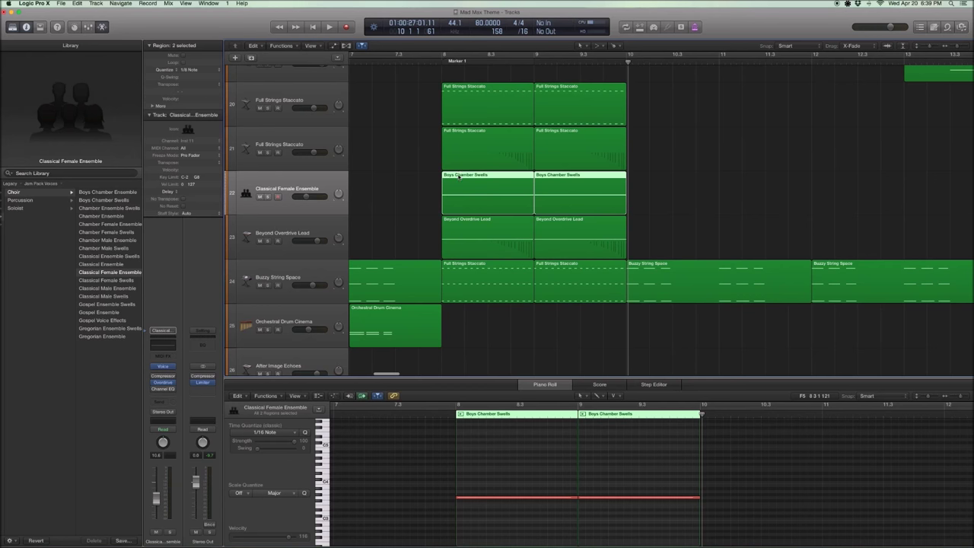
Play both Boys Chamber Swells regions soloed from bar 8, then unsolo and select Beyond Overdrive Lead
{"action": "left_click_drag", "start_coordinate": [704, 190], "coordinate": [525, 199]}
{"action": "key", "text": "ctrl+s"}
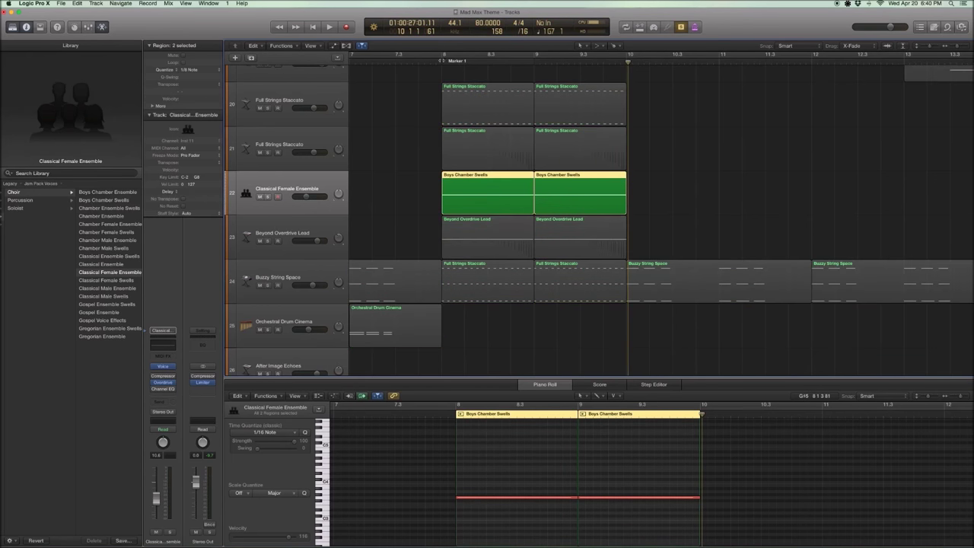
{"action": "key", "text": "shift+space"}
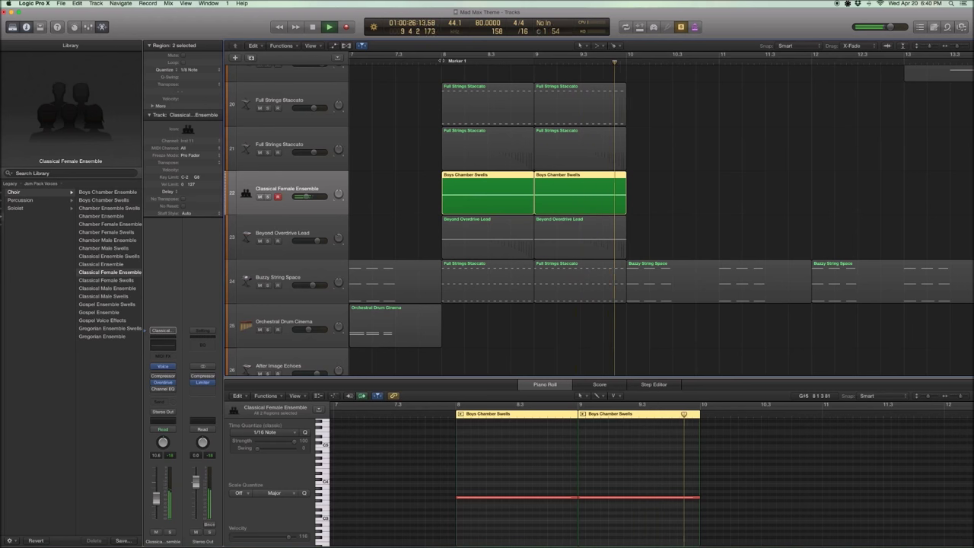
{"action": "key", "text": "space"}
{"action": "key", "text": "ctrl+s"}
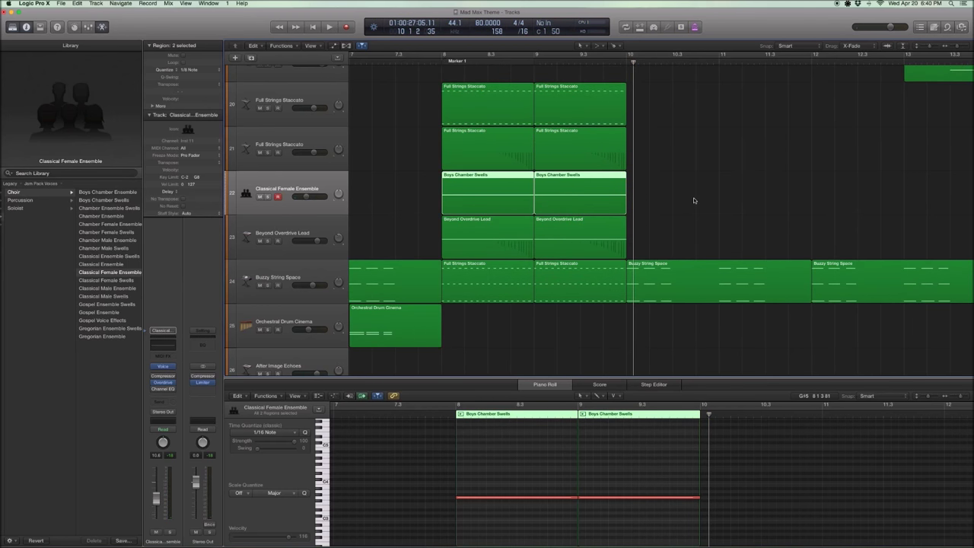
{"action": "scroll", "coordinate": [693, 197], "scroll_direction": "left", "scroll_amount": 1}
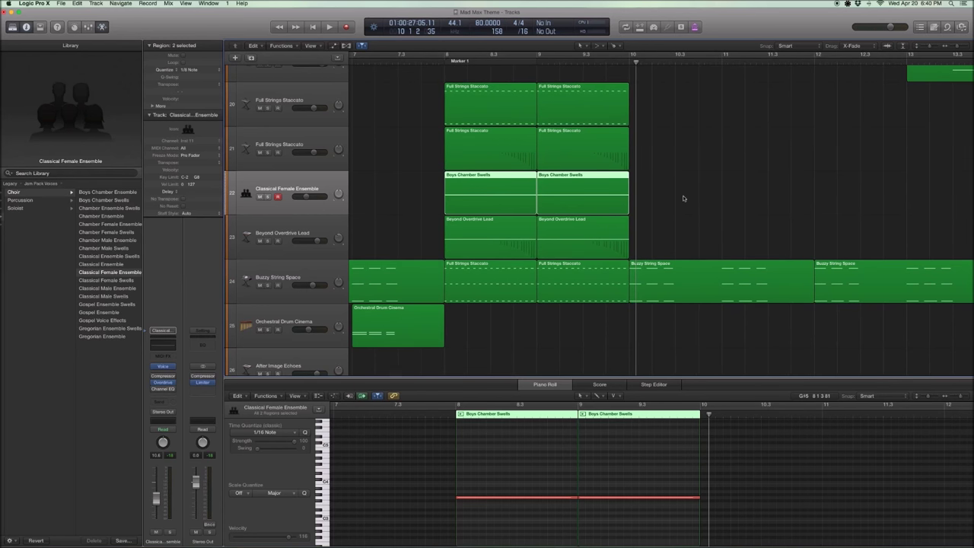
{"action": "left_click", "coordinate": [310, 225]}
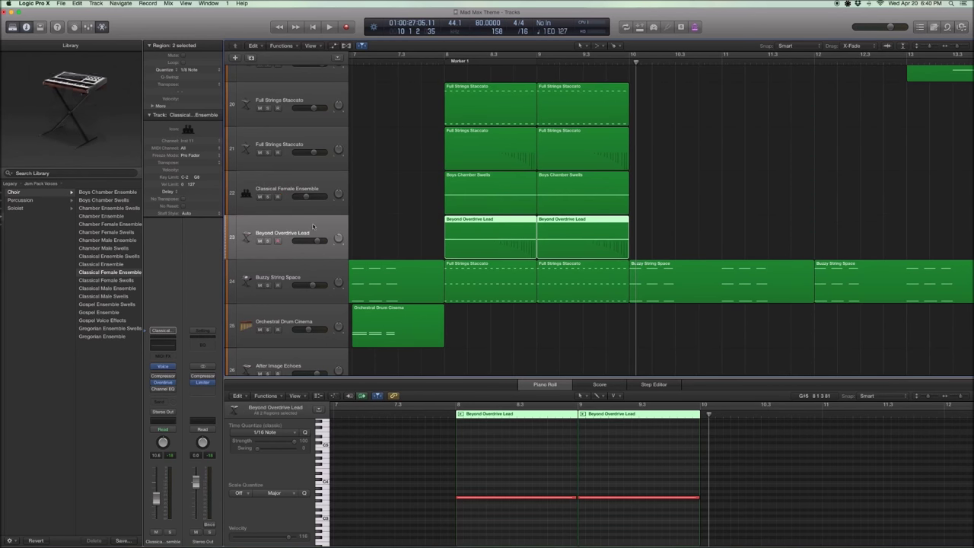
Inspect the Beyond Overdrive Lead's Alchemy synth, then close it
{"action": "left_click", "coordinate": [163, 374]}
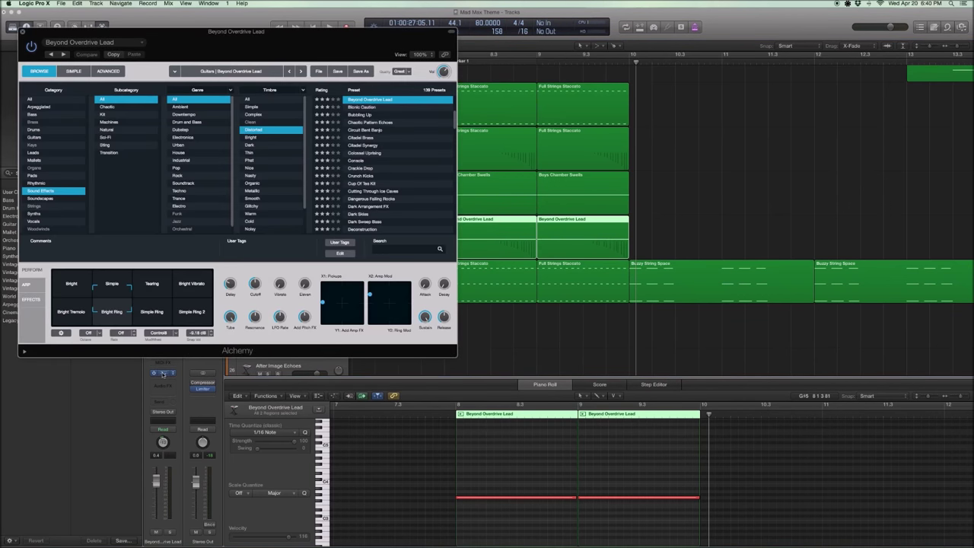
{"action": "left_click_drag", "start_coordinate": [188, 33], "coordinate": [201, 58]}
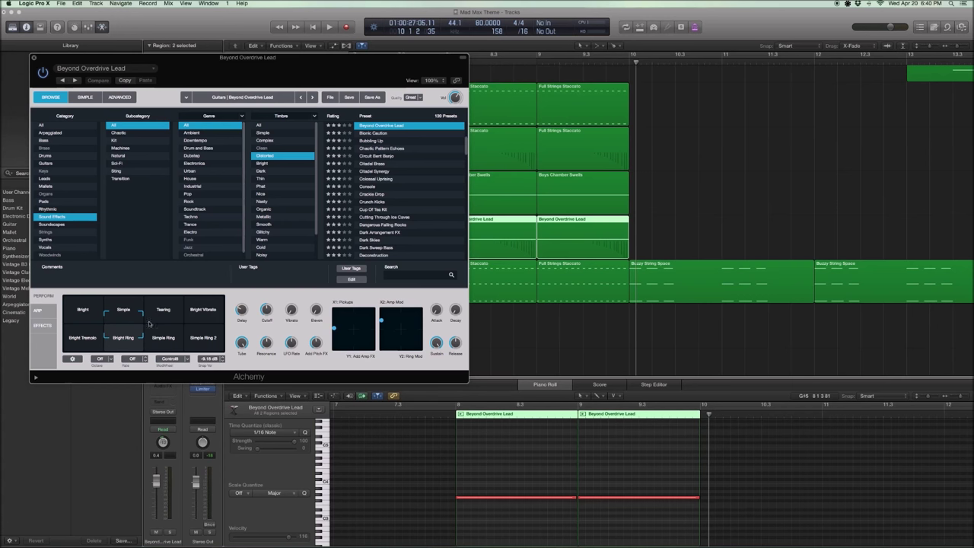
{"action": "left_click", "coordinate": [35, 59]}
Solo both Beyond Overdrive Lead regions and play them from bar 8
{"action": "left_click_drag", "start_coordinate": [677, 224], "coordinate": [485, 236]}
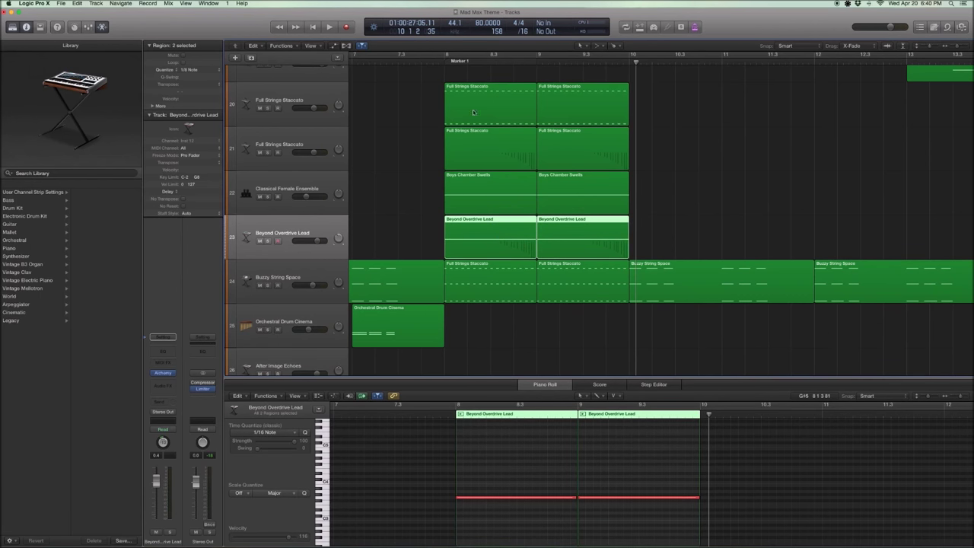
{"action": "key", "text": "ctrl+s"}
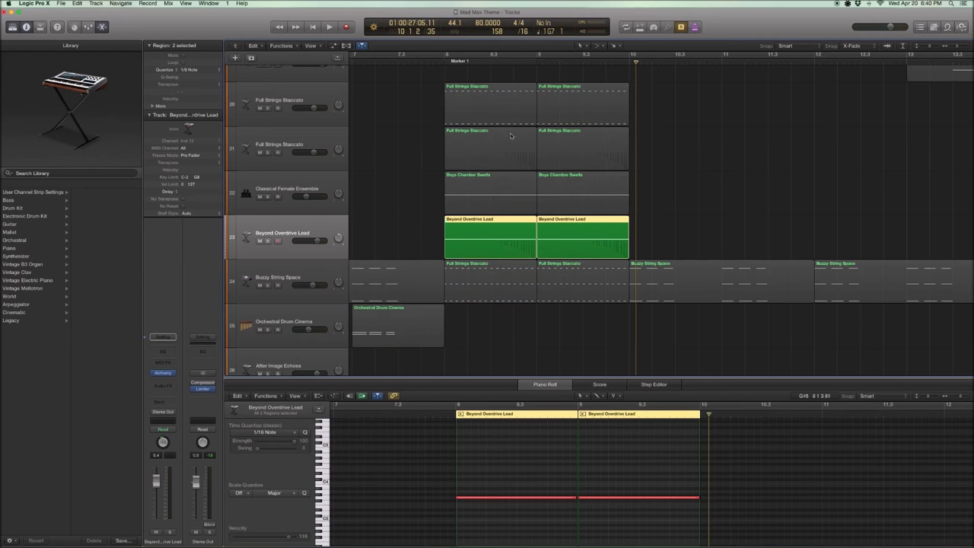
{"action": "key", "text": "space"}
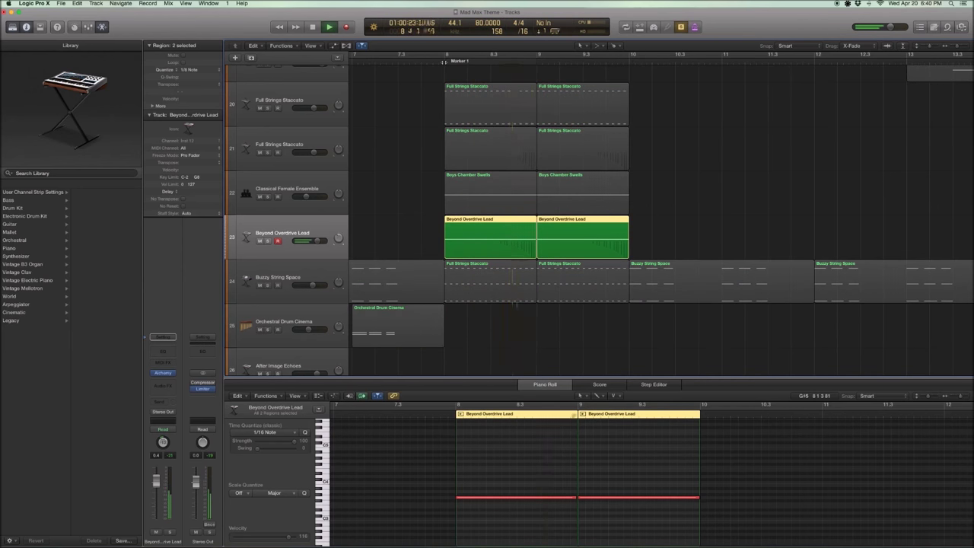
Audition the eight string, choir and lead regions on tracks 20–23, then unsolo and select Buzzy String Space
{"action": "key", "text": "space"}
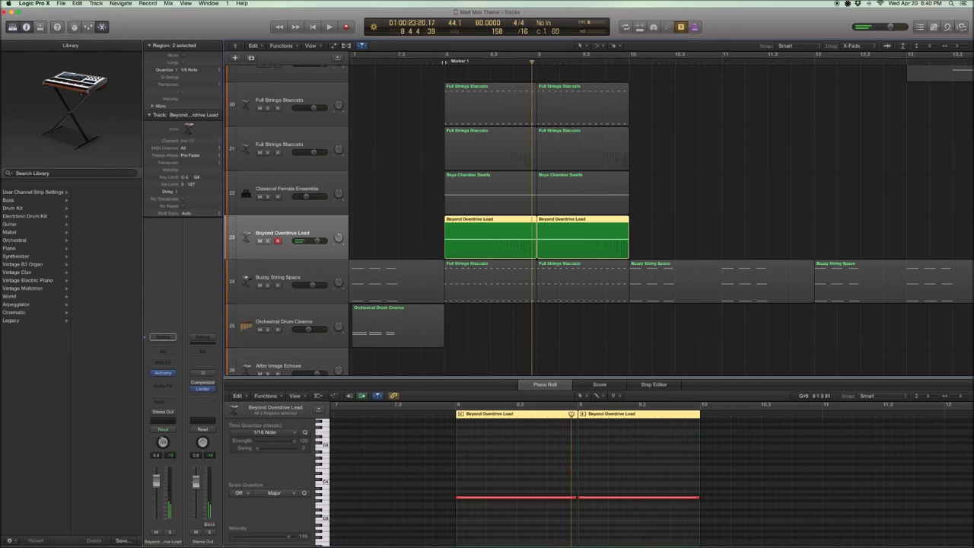
{"action": "left_click_drag", "start_coordinate": [668, 229], "coordinate": [461, 75]}
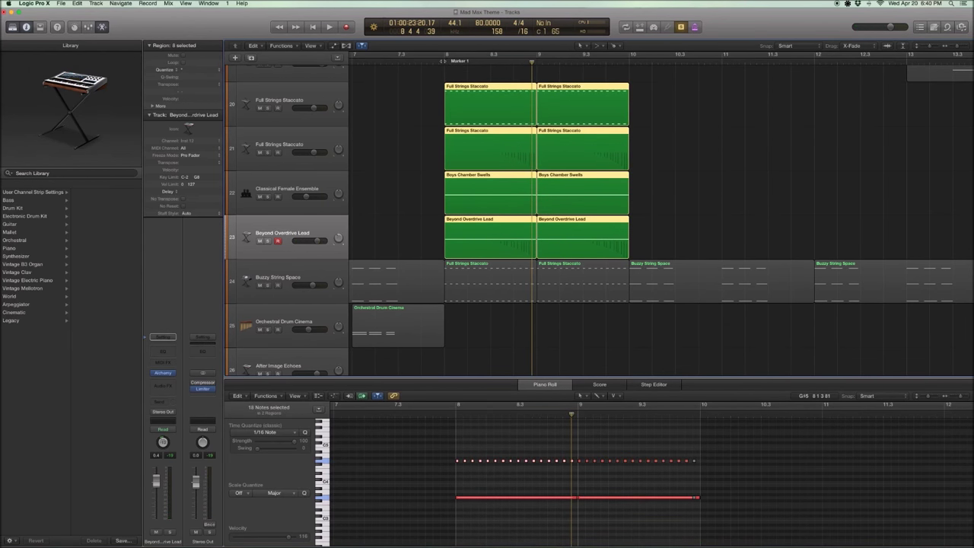
{"action": "key", "text": "shift+Return"}
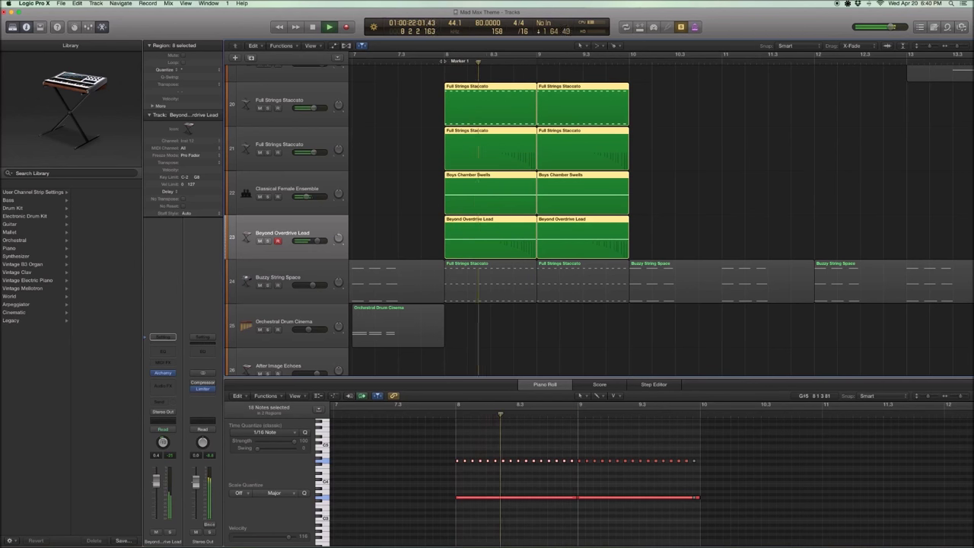
{"action": "key", "text": "space"}
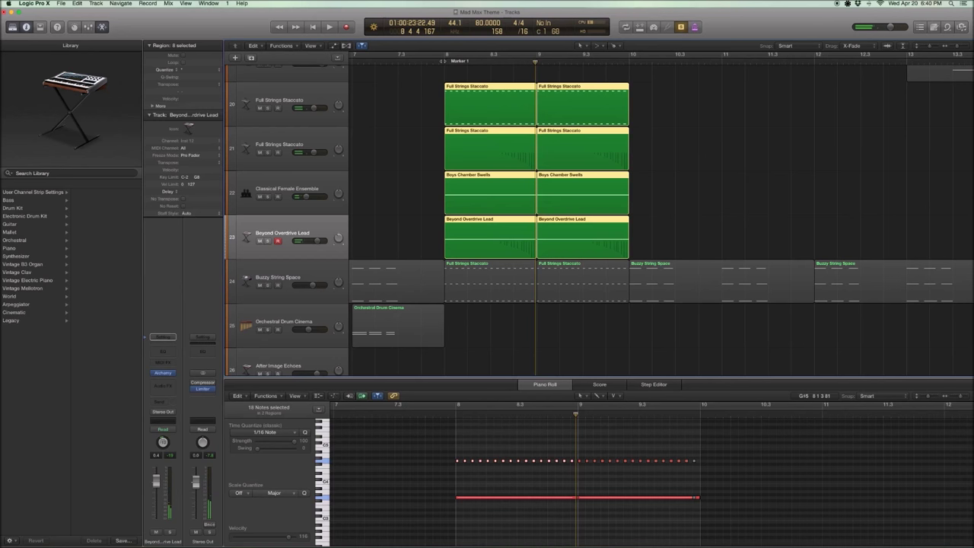
{"action": "key", "text": "ctrl+s"}
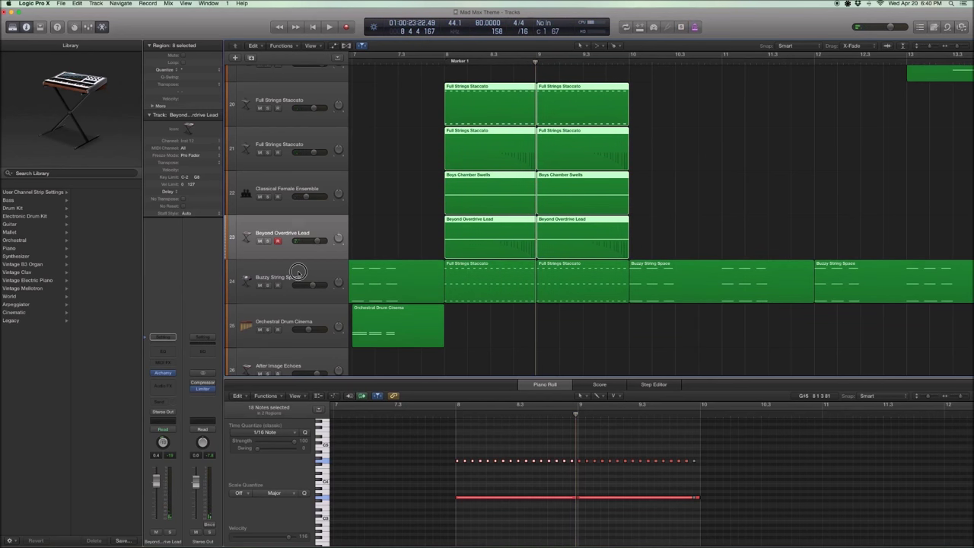
{"action": "left_click", "coordinate": [303, 275]}
Solo and play the two track-24 Full Strings Staccato regions, then all ten regions with tracks 20–23
{"action": "left_click_drag", "start_coordinate": [574, 325], "coordinate": [486, 294]}
{"action": "key", "text": "ctrl+s"}
{"action": "scroll", "coordinate": [648, 514], "scroll_direction": "up", "scroll_amount": 2}
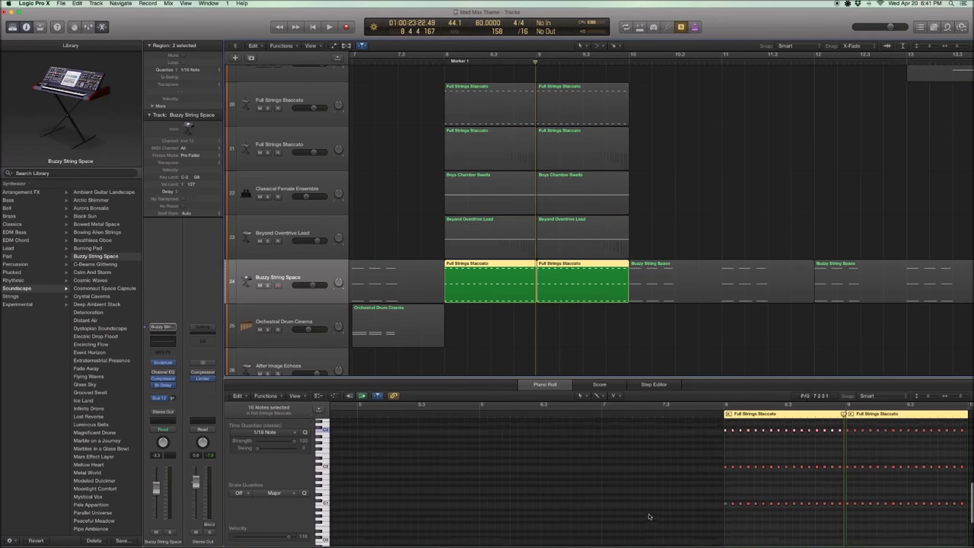
{"action": "scroll", "coordinate": [649, 515], "scroll_direction": "right", "scroll_amount": 3}
{"action": "scroll", "coordinate": [649, 515], "scroll_direction": "right", "scroll_amount": 3}
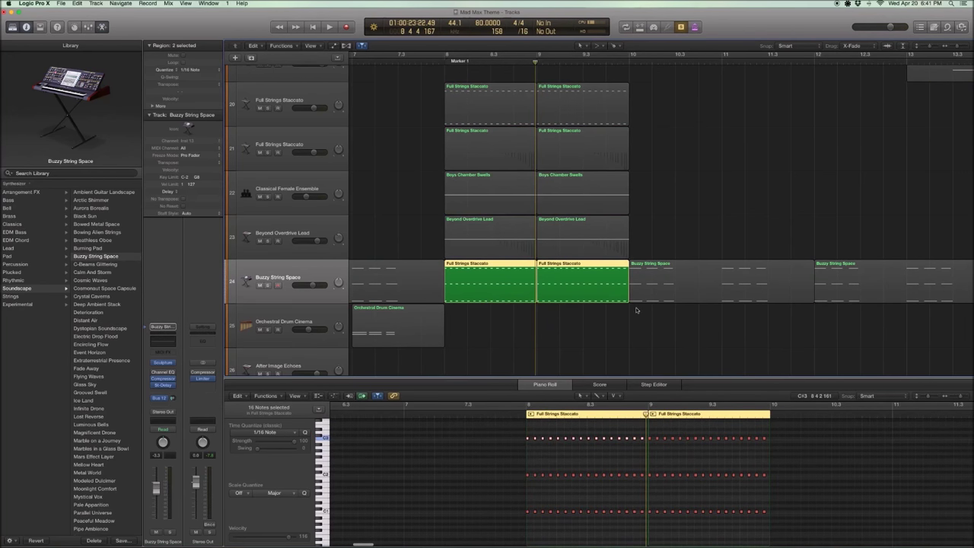
{"action": "scroll", "coordinate": [587, 338], "scroll_direction": "left", "scroll_amount": 1}
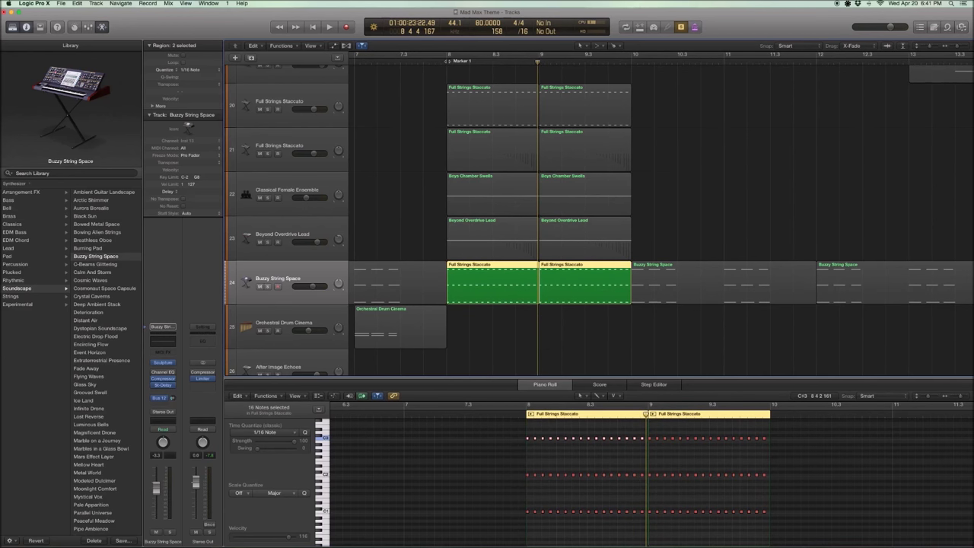
{"action": "key", "text": "shift+space"}
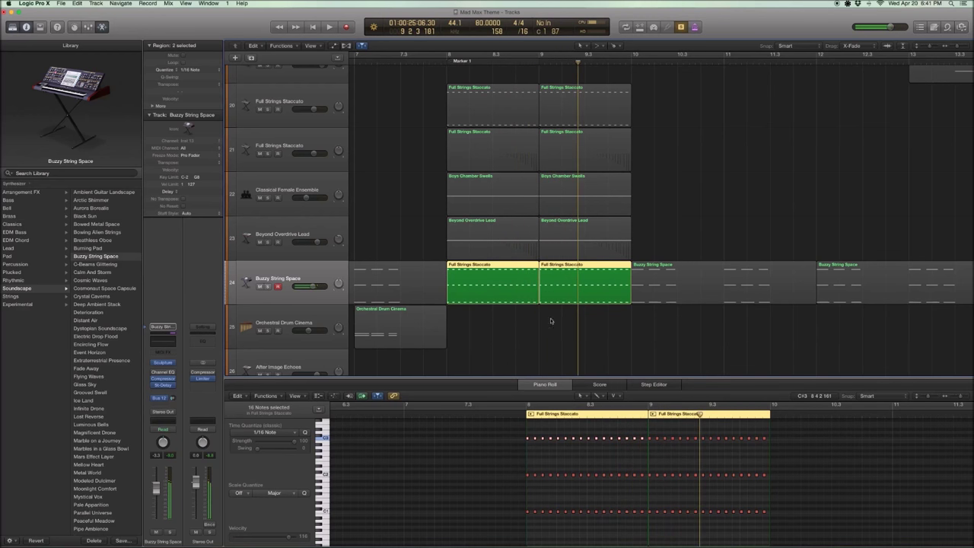
{"action": "left_click_drag", "start_coordinate": [551, 320], "coordinate": [471, 97]}
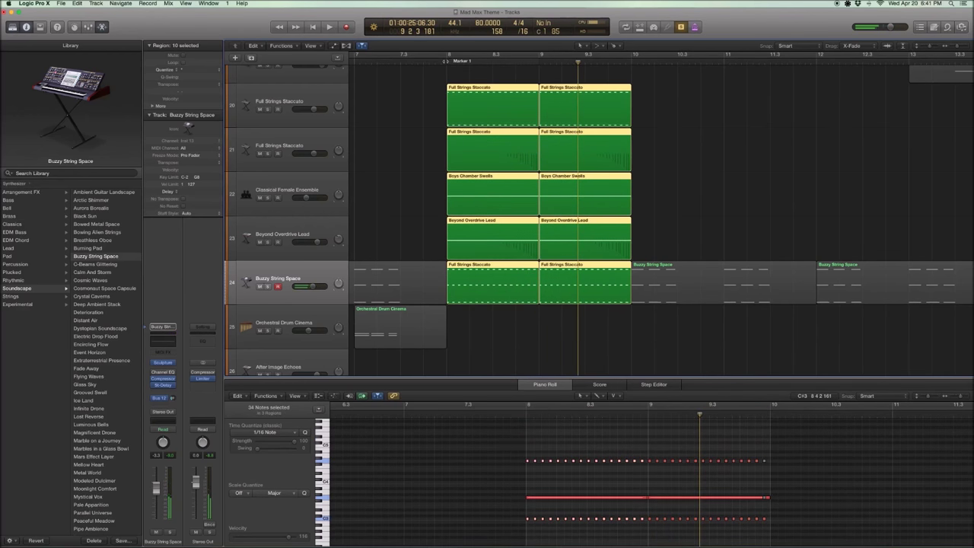
{"action": "key", "text": "shift+Return"}
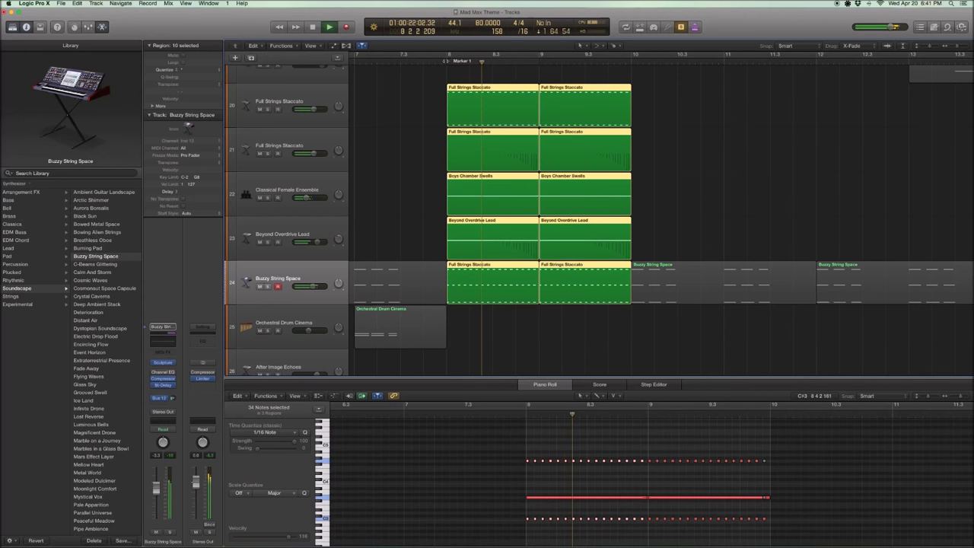
{"action": "key", "text": "space"}
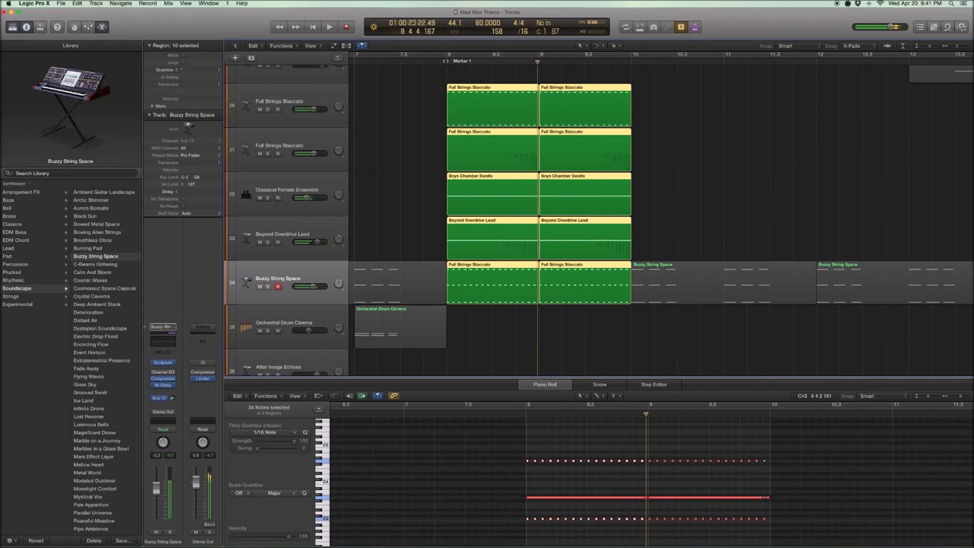
Zoom out to the whole arrangement, play from bar 8, and close the Piano Roll
{"action": "scroll", "coordinate": [429, 142], "scroll_direction": "left", "scroll_amount": 2}
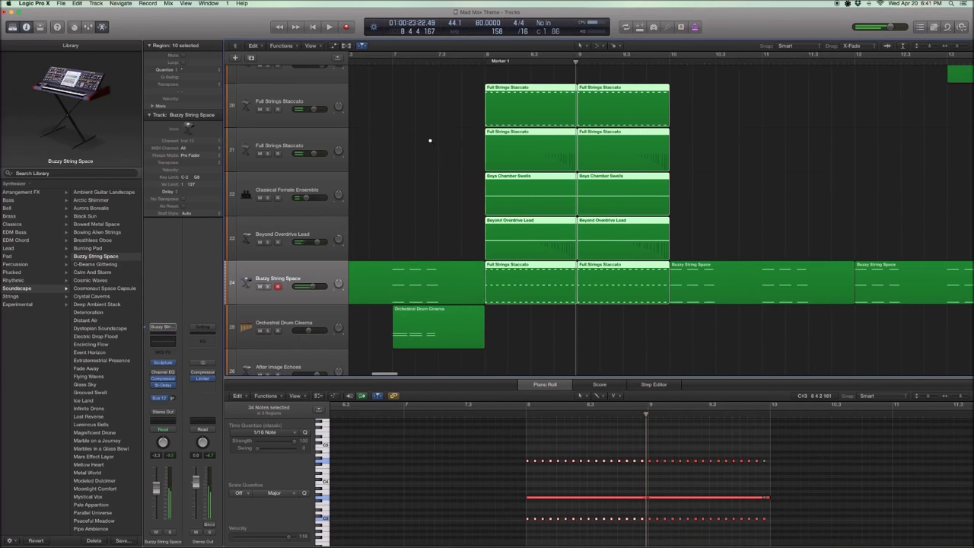
{"action": "key", "text": "z"}
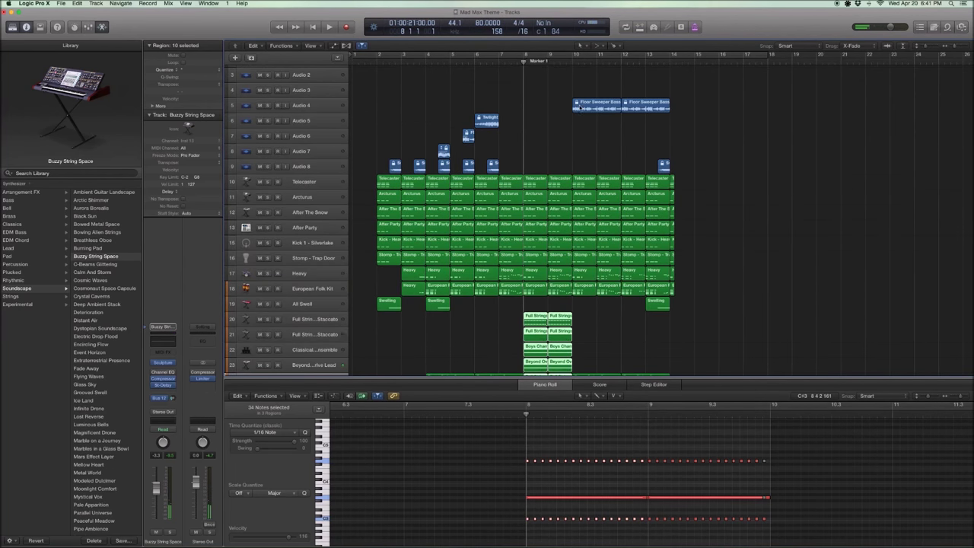
{"action": "scroll", "coordinate": [429, 142], "scroll_direction": "down", "scroll_amount": 2}
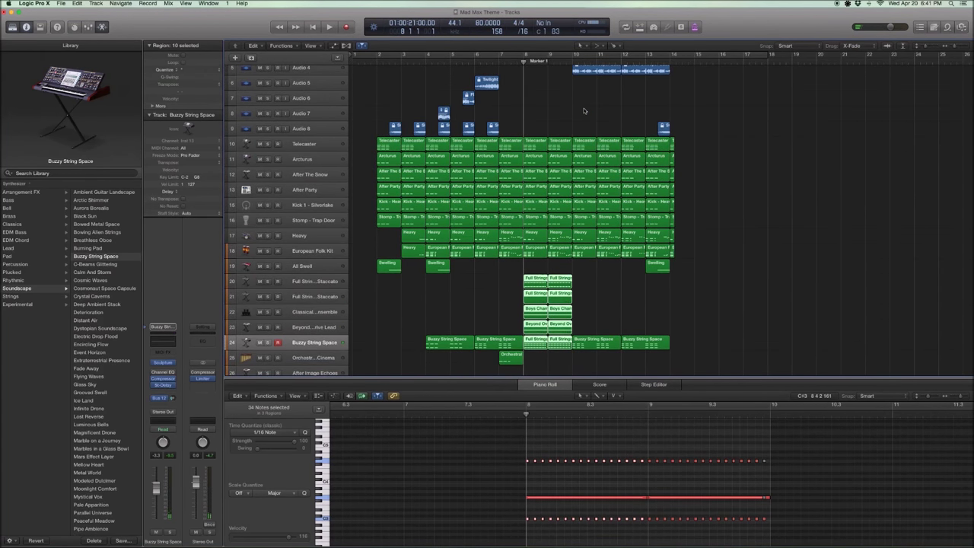
{"action": "key", "text": "space"}
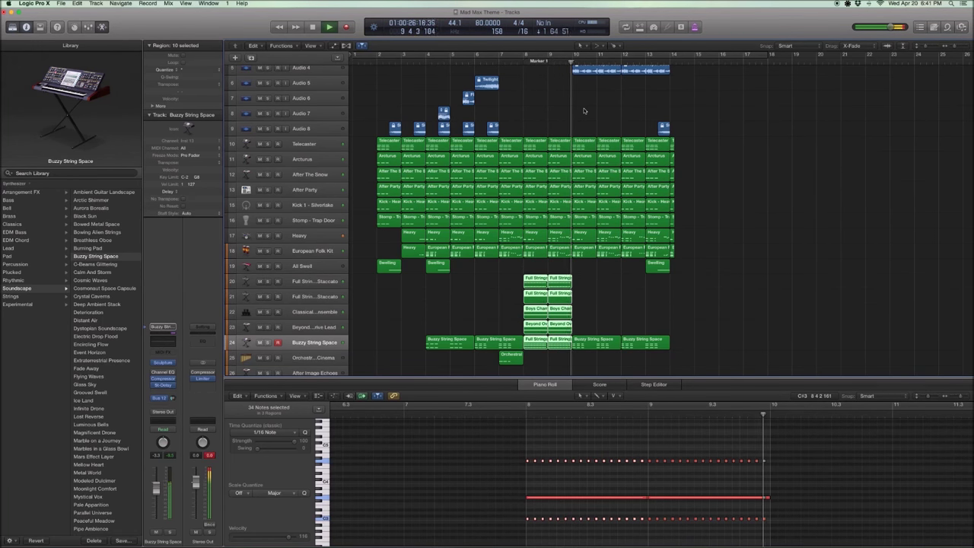
{"action": "key", "text": "space"}
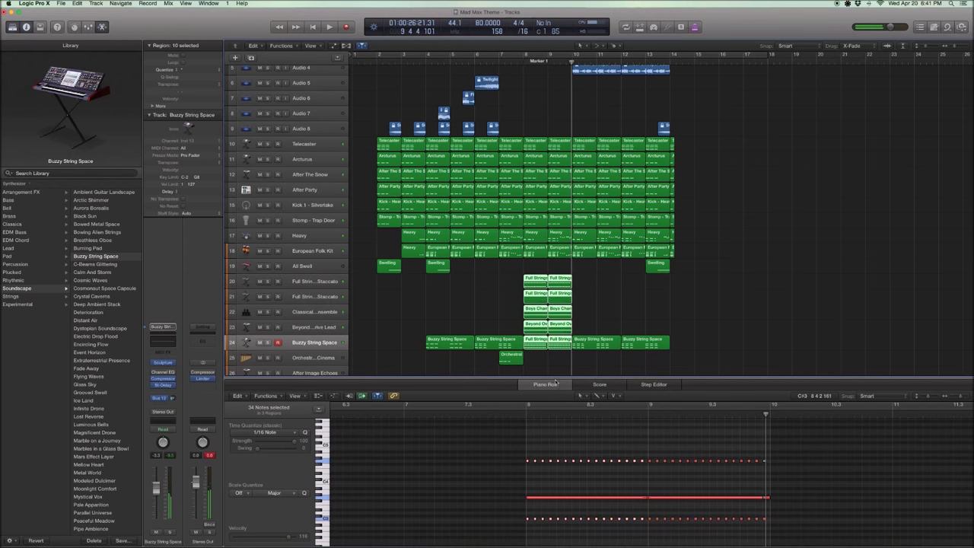
{"action": "left_click", "coordinate": [546, 384]}
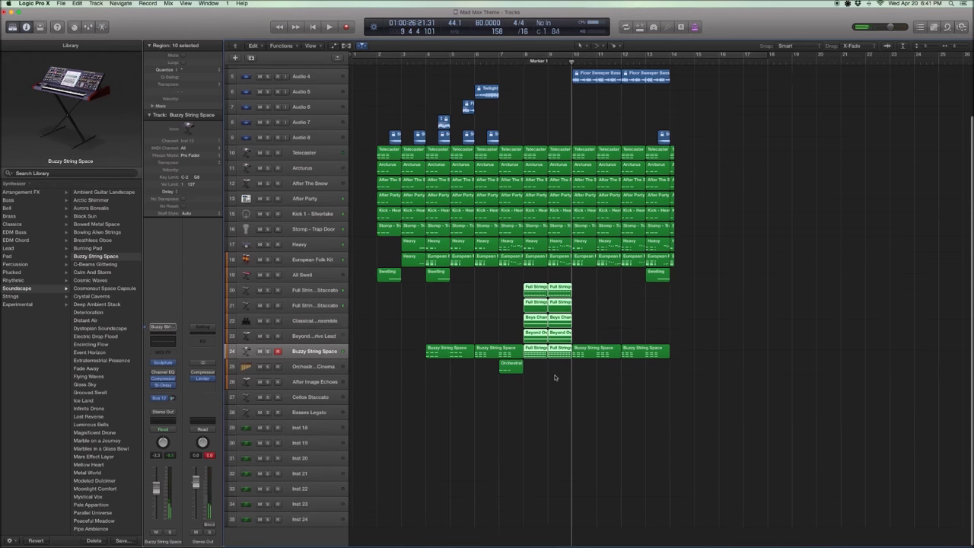
Zoom in on the two Floor Sweeper Bass regions and back out to the full arrangement
{"action": "scroll", "coordinate": [555, 378], "scroll_direction": "up", "scroll_amount": 2}
{"action": "left_click_drag", "start_coordinate": [686, 90], "coordinate": [576, 99]}
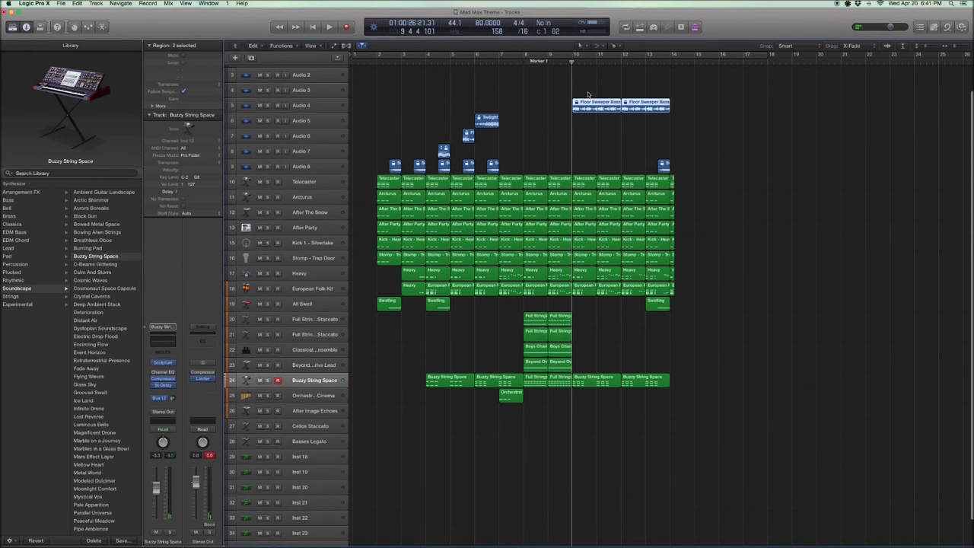
{"action": "left_click", "coordinate": [555, 93], "text": "ctrl+alt"}
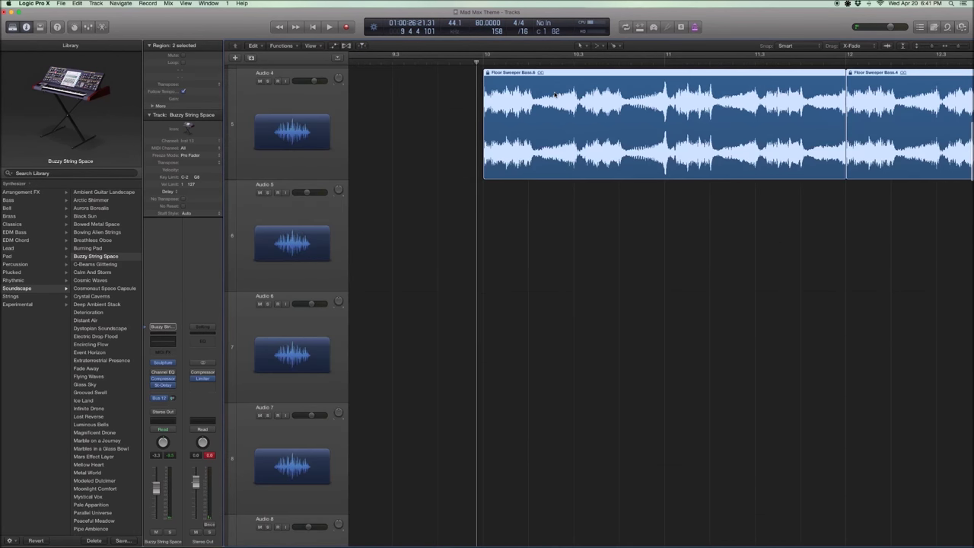
{"action": "left_click", "coordinate": [530, 99], "text": "ctrl+alt"}
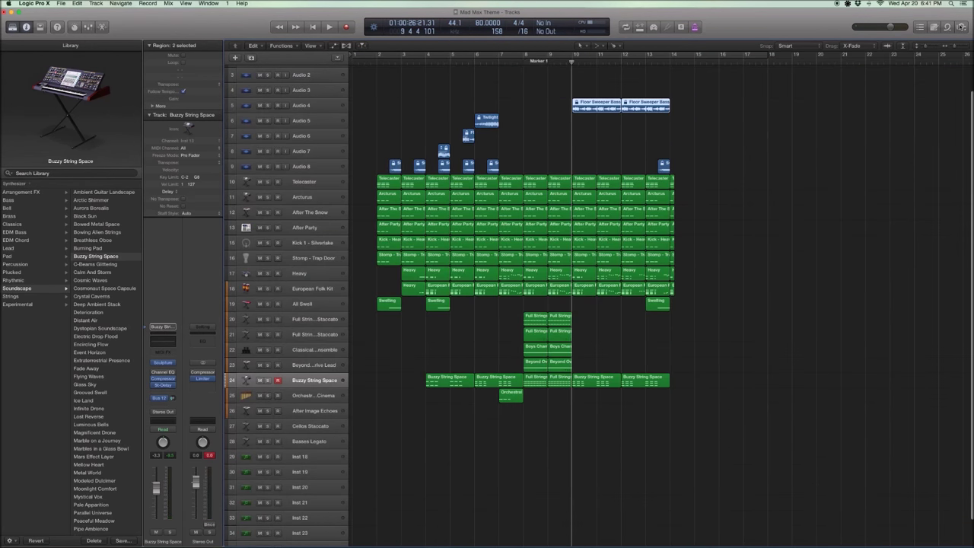
{"action": "left_click", "coordinate": [947, 27]}
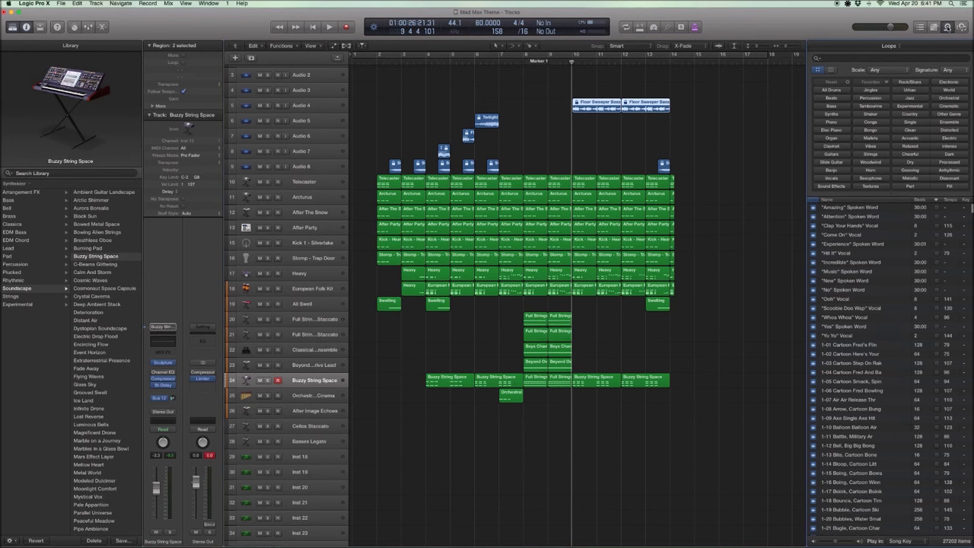
{"action": "left_click", "coordinate": [948, 26]}
Zoom in on the Audio 4–8 effect regions and select Twilight Noise Sweep.2
{"action": "left_click_drag", "start_coordinate": [699, 173], "coordinate": [366, 122]}
{"action": "left_click_drag", "start_coordinate": [525, 172], "coordinate": [420, 105]}
{"action": "left_click", "coordinate": [523, 242]}
{"action": "left_click", "coordinate": [591, 294]}
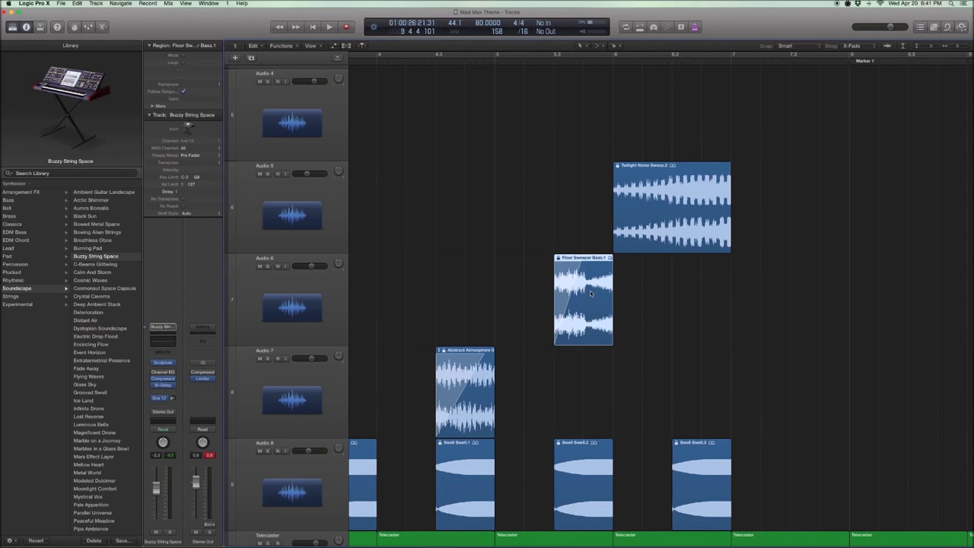
{"action": "left_click", "coordinate": [679, 203]}
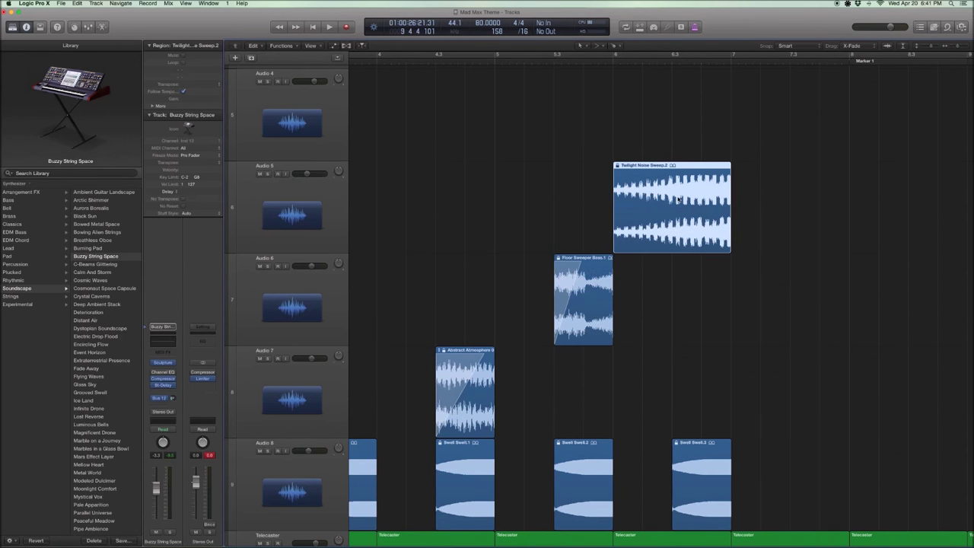
Solo Twilight Noise Sweep.2, play it from bar 6, then zoom out and unsolo
{"action": "key", "text": "ctrl+s"}
{"action": "key", "text": "shift+Return"}
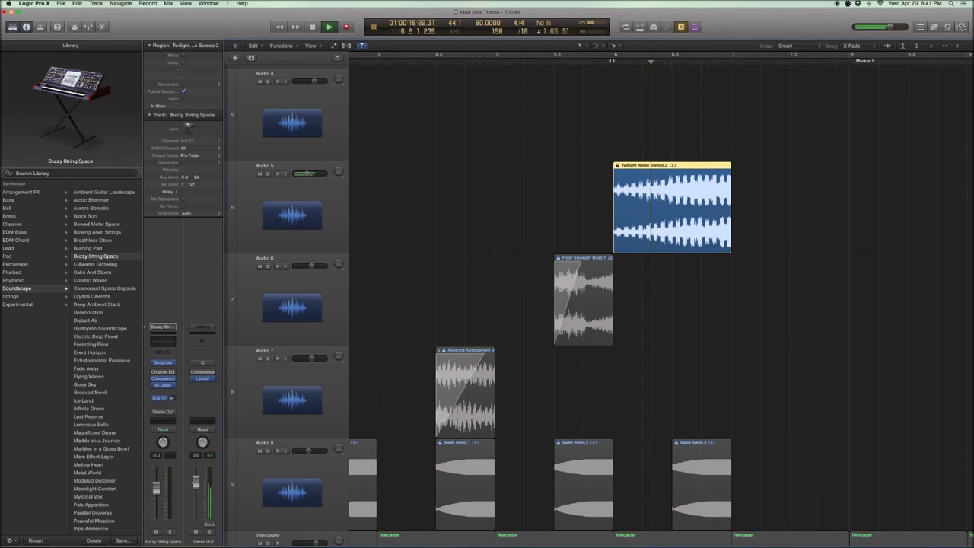
{"action": "key", "text": "z"}
{"action": "key", "text": "space"}
{"action": "key", "text": "ctrl+s"}
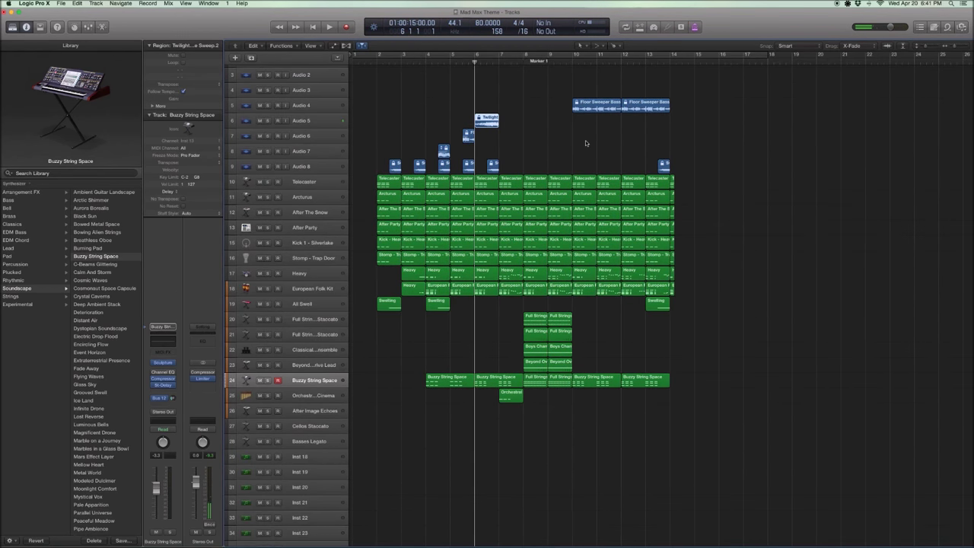
Replay the sweep section from bar 6, stopping with the playhead moved to bar 7
{"action": "key", "text": "space"}
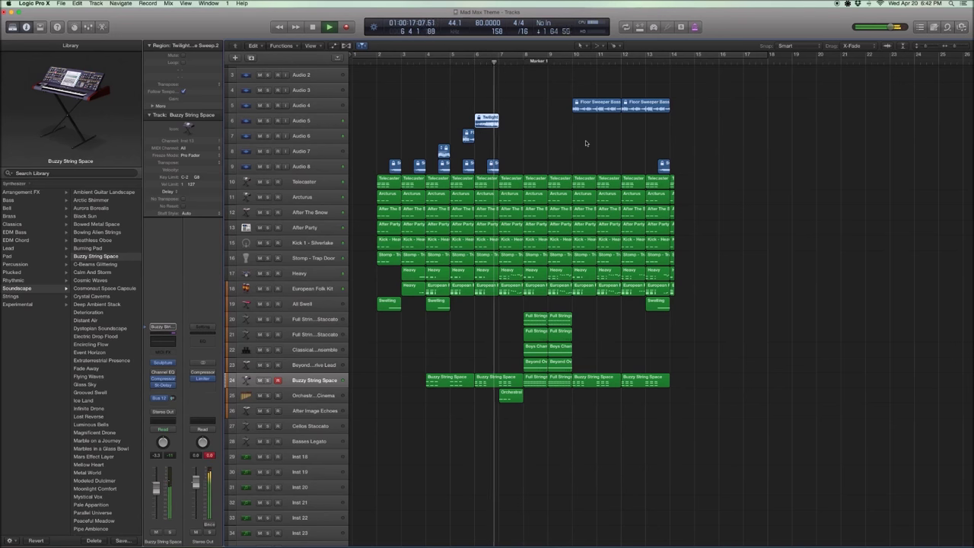
{"action": "key", "text": "space"}
{"action": "key", "text": "period"}
Return the playhead to bar 2 and play the whole unsoloed arrangement
{"action": "scroll", "coordinate": [586, 142], "scroll_direction": "up", "scroll_amount": 3}
{"action": "scroll", "coordinate": [533, 137], "scroll_direction": "down", "scroll_amount": 1}
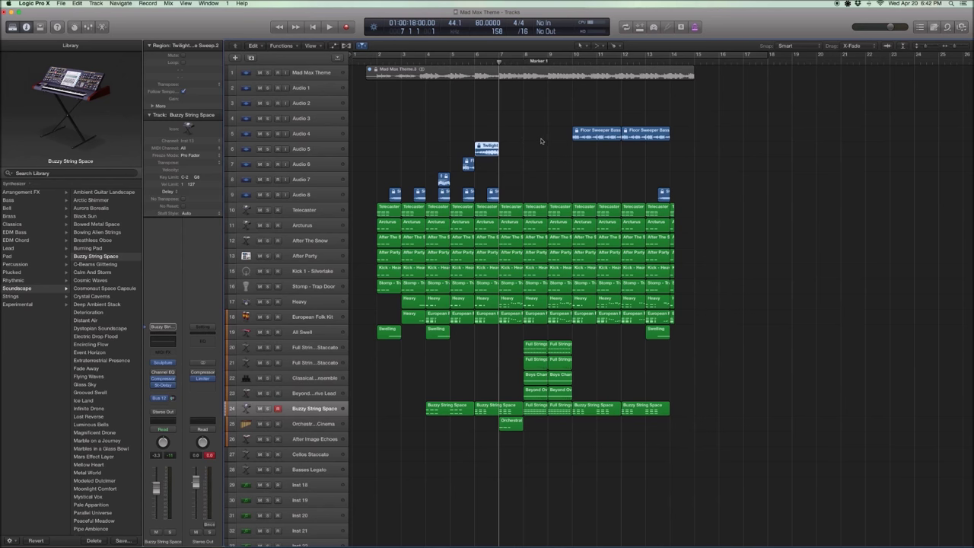
{"action": "scroll", "coordinate": [541, 141], "scroll_direction": "down", "scroll_amount": 1}
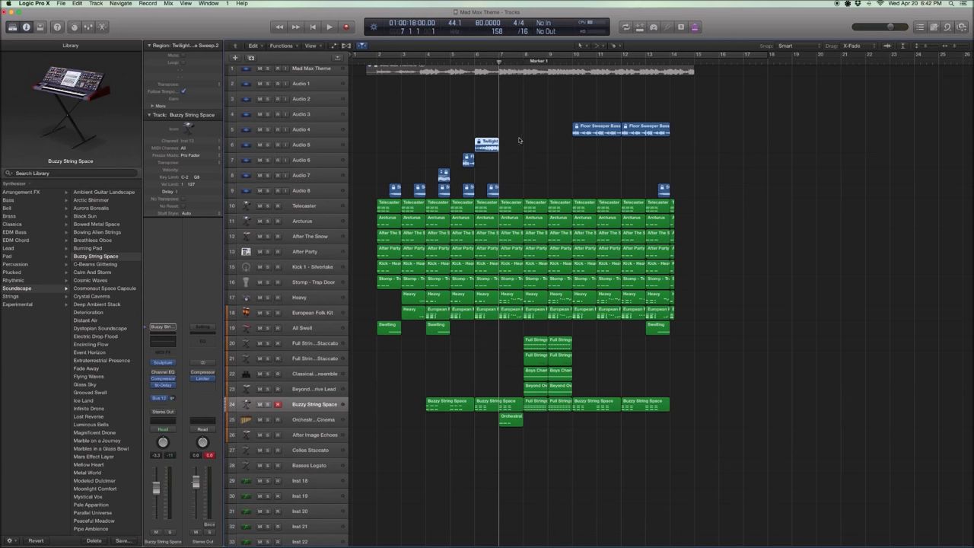
{"action": "scroll", "coordinate": [704, 191], "scroll_direction": "down", "scroll_amount": 1}
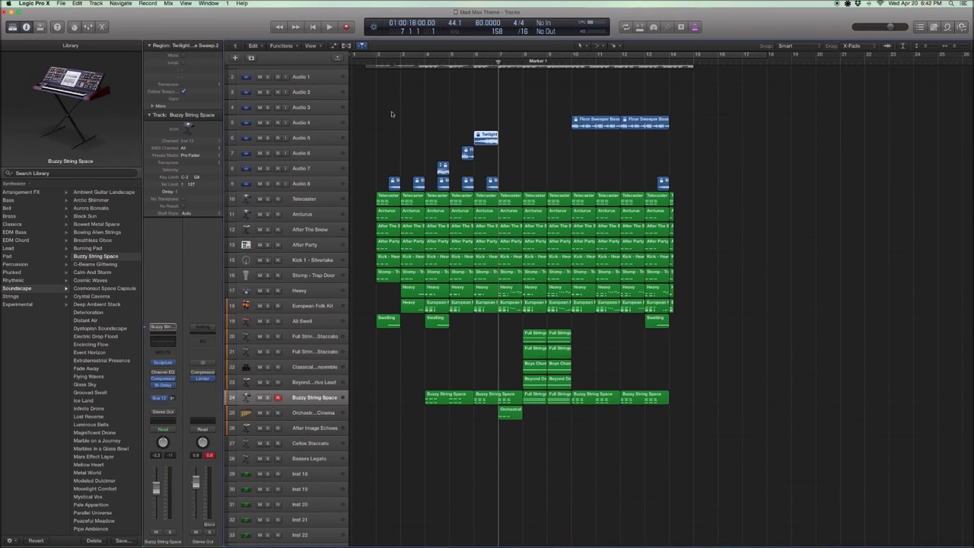
{"action": "key", "text": "Return"}
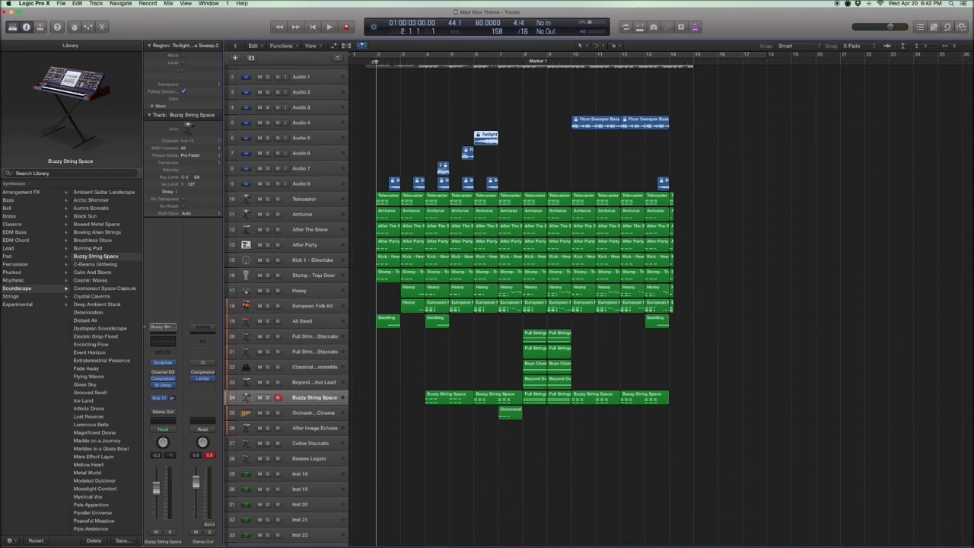
{"action": "key", "text": "space"}
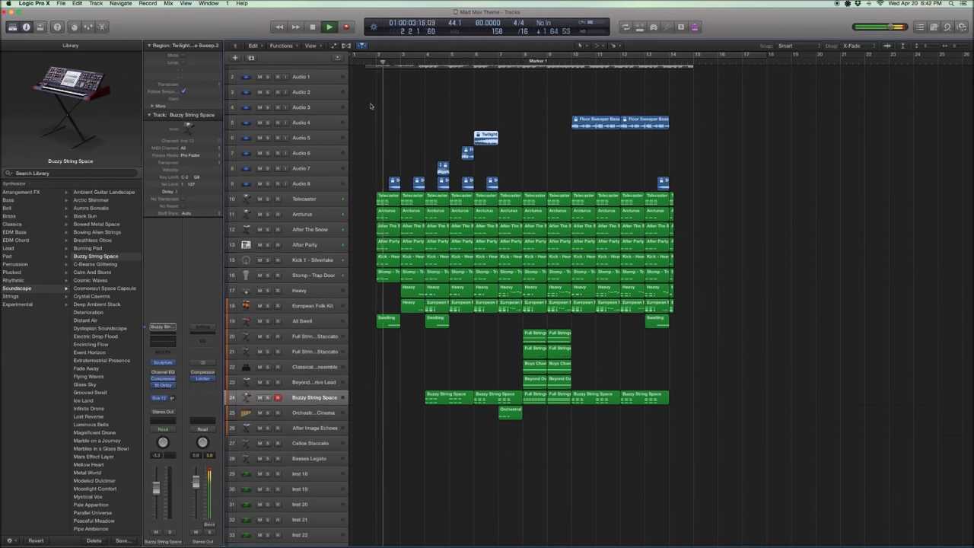
Scroll the tracks while the arrangement plays from bar 2 through to bar 15
{"action": "scroll", "coordinate": [371, 106], "scroll_direction": "down", "scroll_amount": 1}
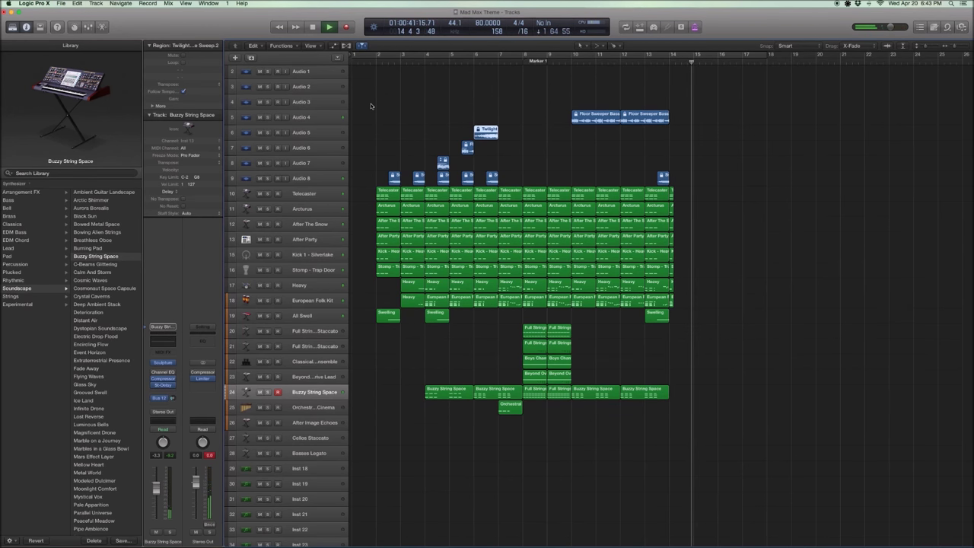
Stop playback, reset the Stereo Out Limiter's Gain to 0.0 dB, and close its window
{"action": "key", "text": "space"}
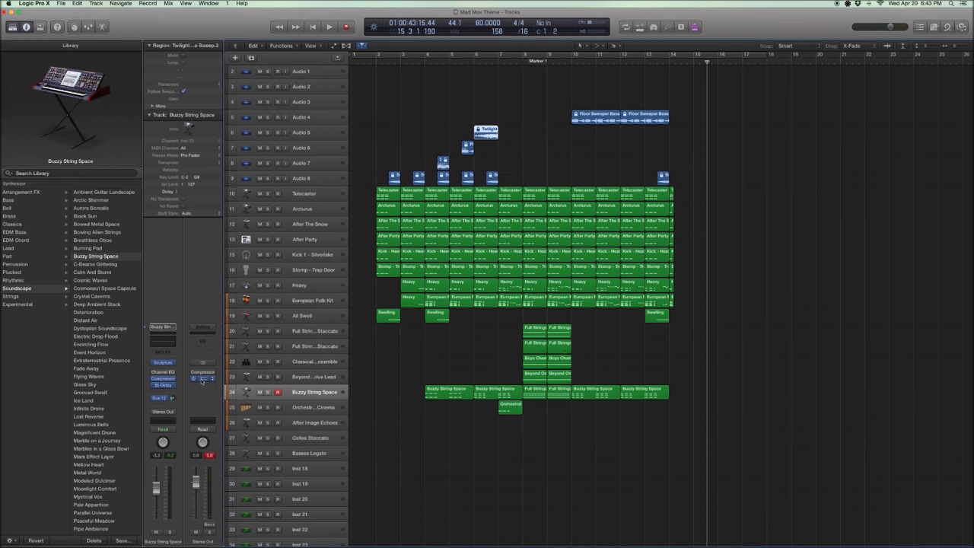
{"action": "left_click", "coordinate": [202, 379]}
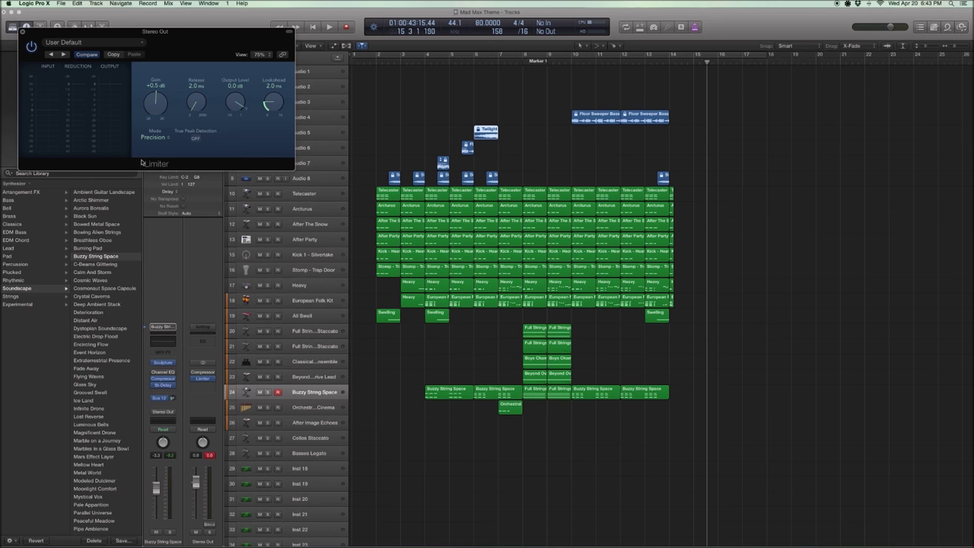
{"action": "left_click", "coordinate": [157, 104], "text": "alt"}
{"action": "left_click", "coordinate": [23, 33]}
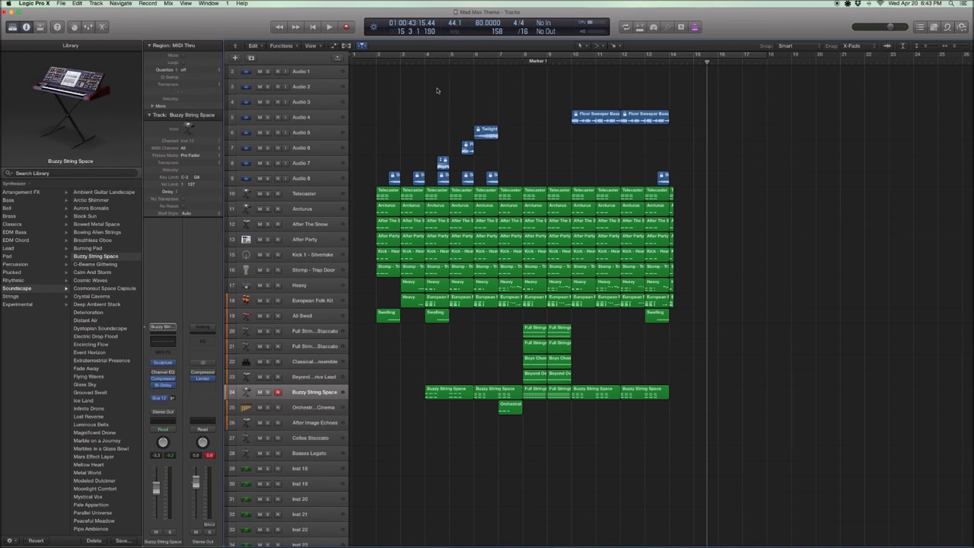
Solo the Mad Max Theme reference region and play it from bar 10
{"action": "key", "text": "space"}
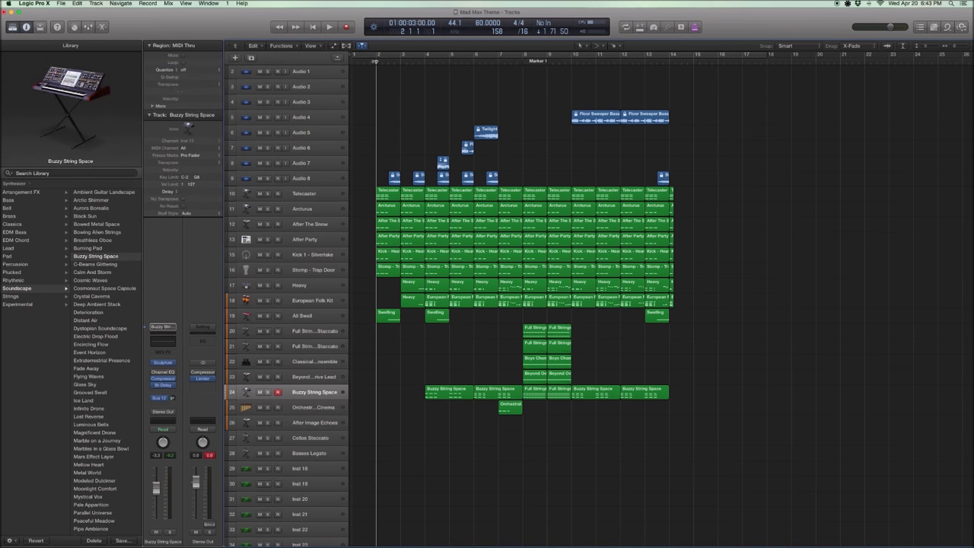
{"action": "scroll", "coordinate": [457, 83], "scroll_direction": "up", "scroll_amount": 2}
{"action": "left_click", "coordinate": [557, 74]}
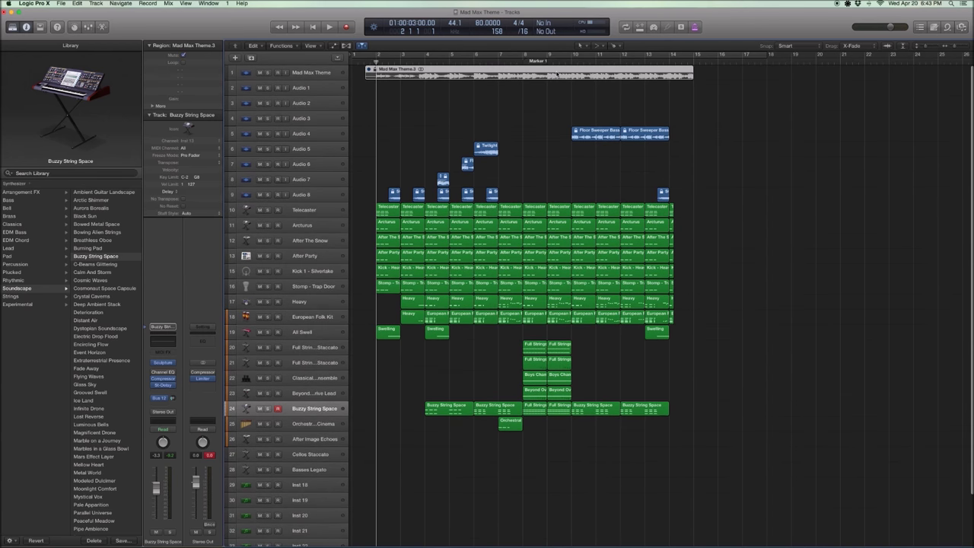
{"action": "left_click", "coordinate": [557, 74]}
{"action": "double_click", "coordinate": [571, 59]}
{"action": "key", "text": "space"}
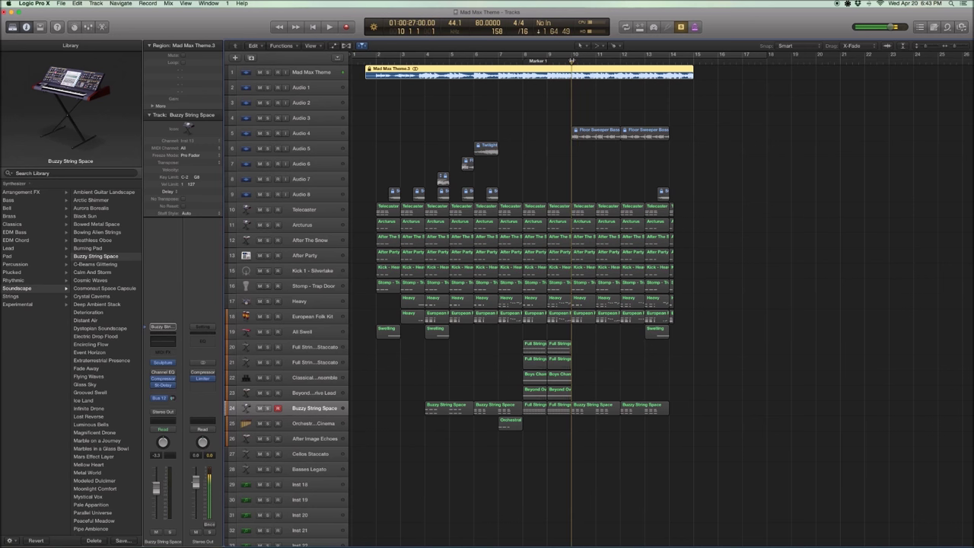
Mute the Mad Max Theme region, unsolo, and play the arrangement from bar 10
{"action": "key", "text": "ctrl+m"}
{"action": "key", "text": "ctrl+s"}
{"action": "key", "text": "space"}
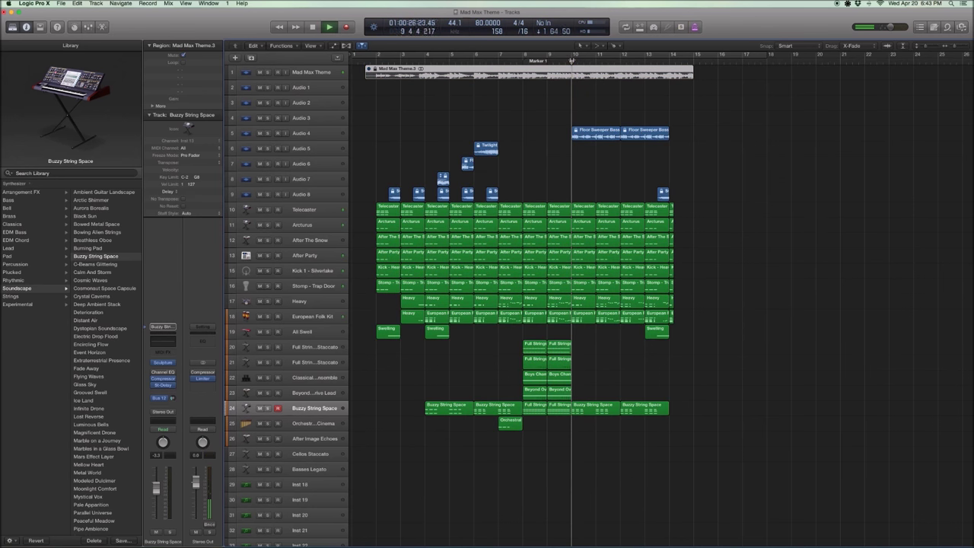
{"action": "key", "text": "space"}
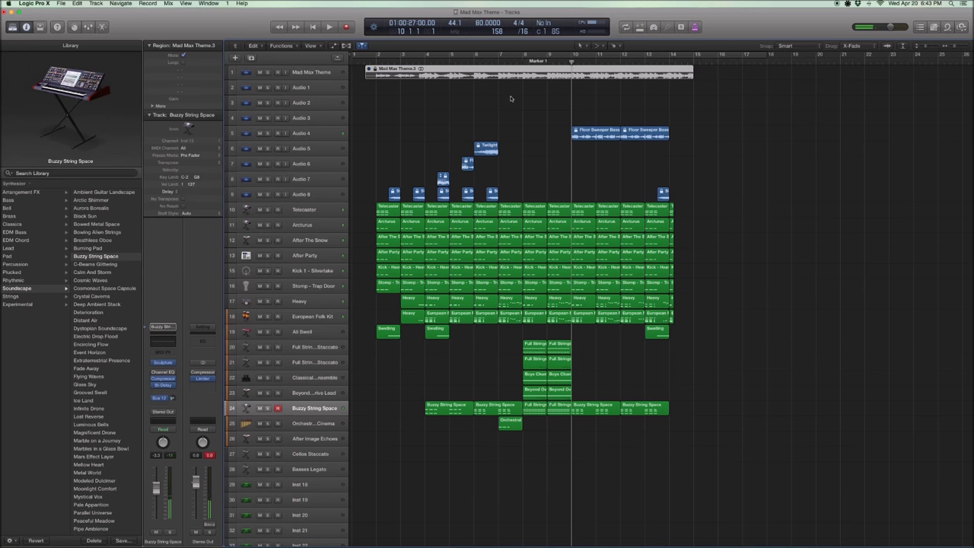
{"action": "scroll", "coordinate": [516, 96], "scroll_direction": "up", "scroll_amount": 1}
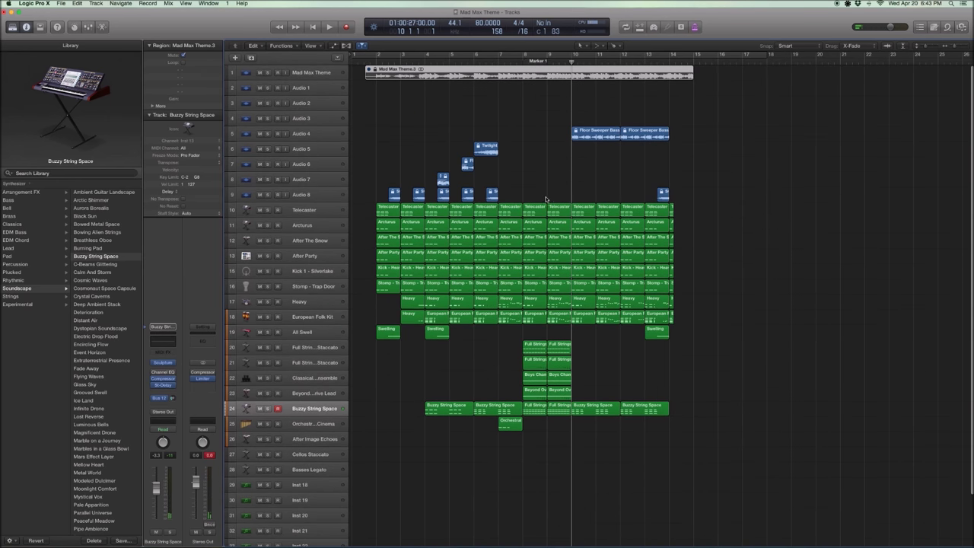